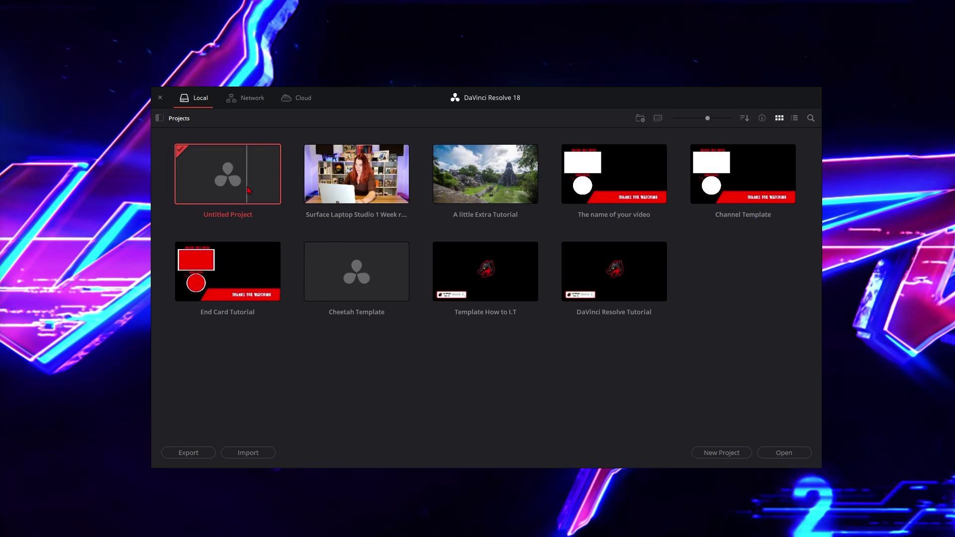
Open Untitled Project and import Welcome vid raw.mp4 into the media pool's Master bin
{"action": "left_click", "coordinate": [784, 452]}
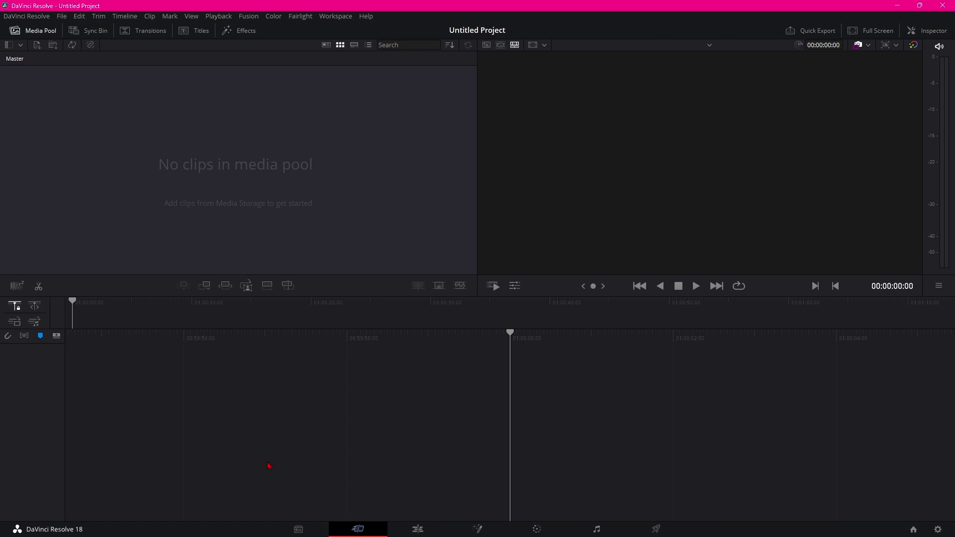
{"action": "left_click", "coordinate": [304, 534]}
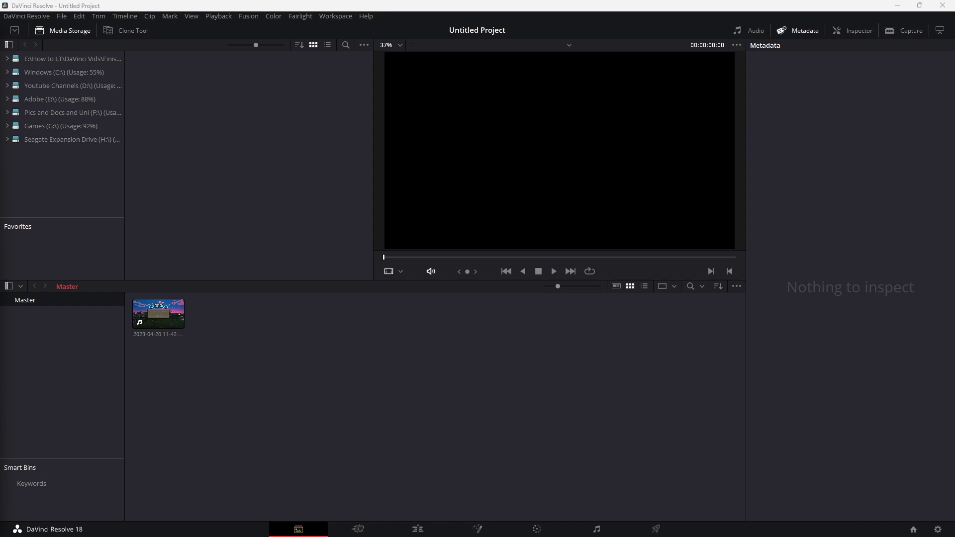
{"action": "left_click_drag", "start_coordinate": [33, 342], "coordinate": [380, 390]}
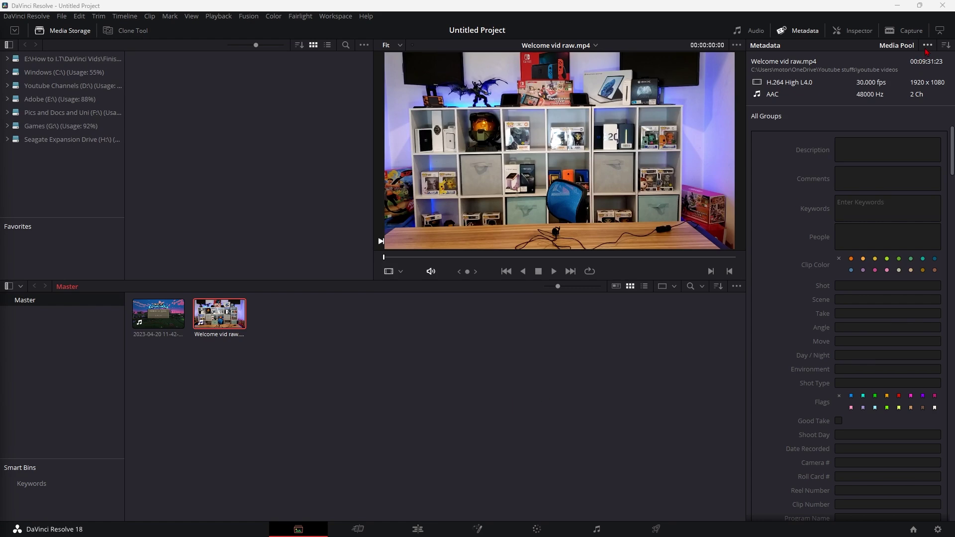
Hide the clip metadata and switch to the Edit workspace
{"action": "left_click", "coordinate": [946, 45]}
{"action": "left_click", "coordinate": [945, 48]}
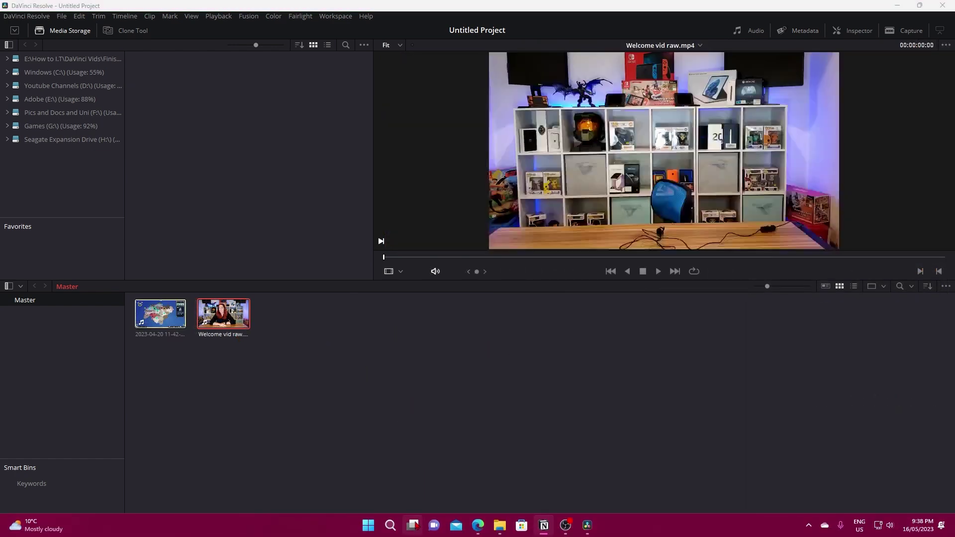
{"action": "left_click", "coordinate": [418, 529]}
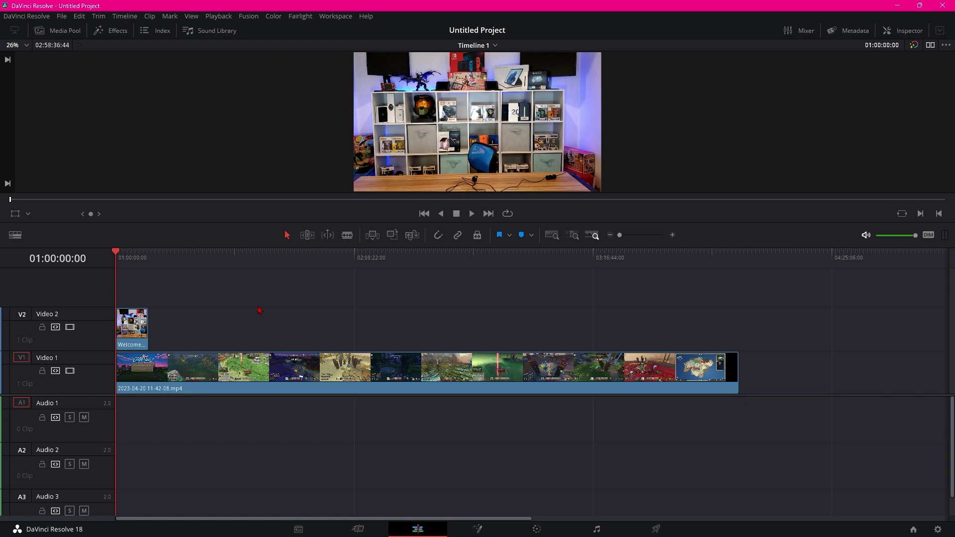
Scrub the timeline to 01:04:07:51, view it in dual-viewer mode and return to the single viewer
{"action": "left_click_drag", "start_coordinate": [122, 254], "coordinate": [218, 297]}
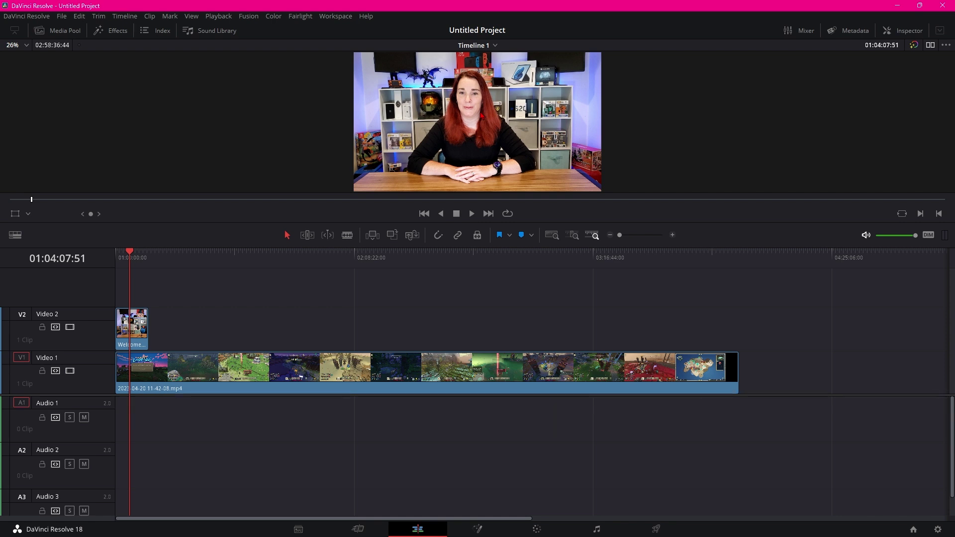
{"action": "left_click", "coordinate": [930, 45]}
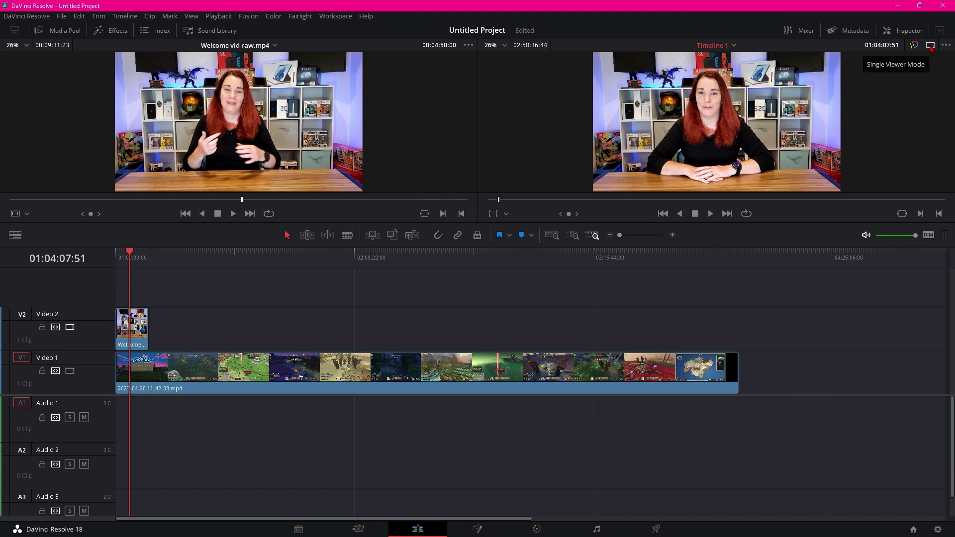
{"action": "left_click", "coordinate": [930, 45]}
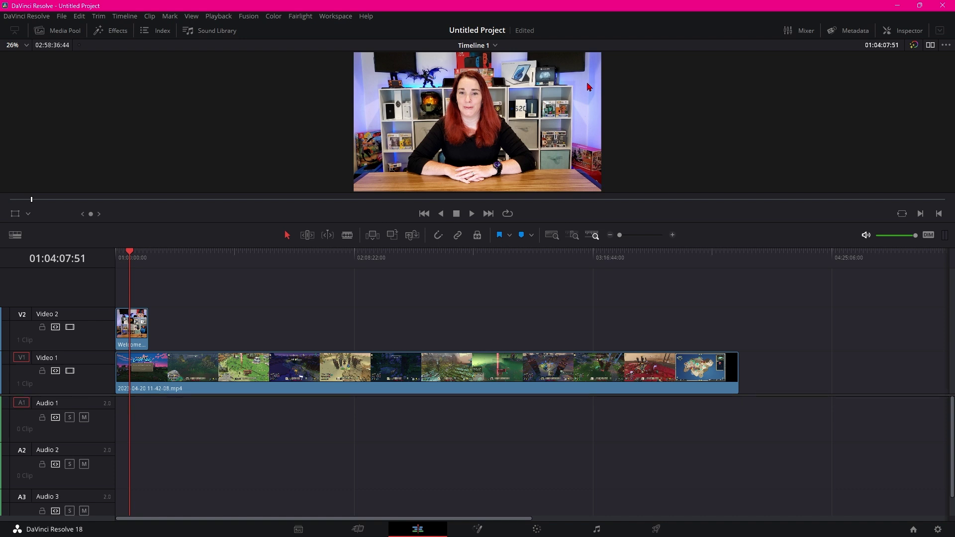
Scale the welcome clip on Video 2 down to about a quarter of the frame width with Transform
{"action": "left_click", "coordinate": [140, 330]}
{"action": "left_click", "coordinate": [27, 216]}
{"action": "left_click", "coordinate": [43, 232]}
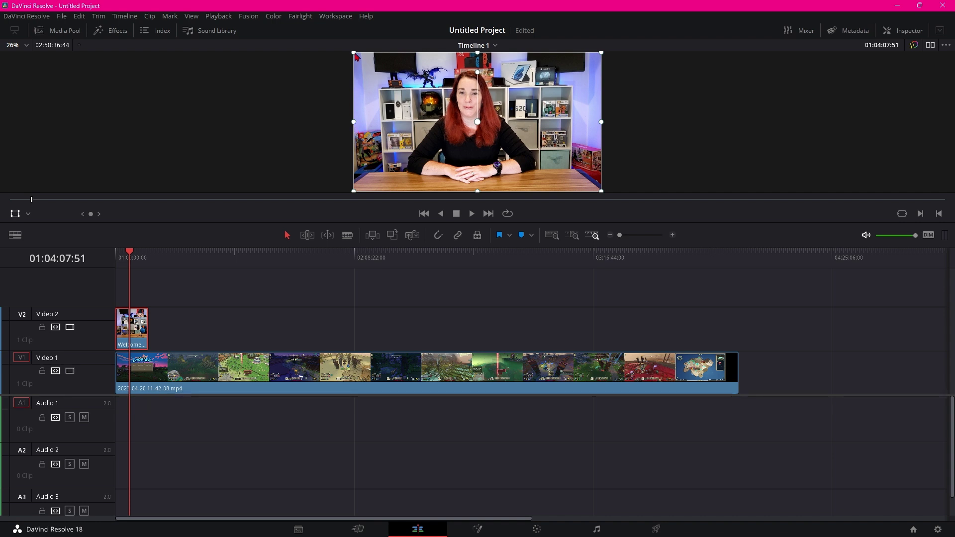
{"action": "left_click_drag", "start_coordinate": [355, 55], "coordinate": [448, 107]}
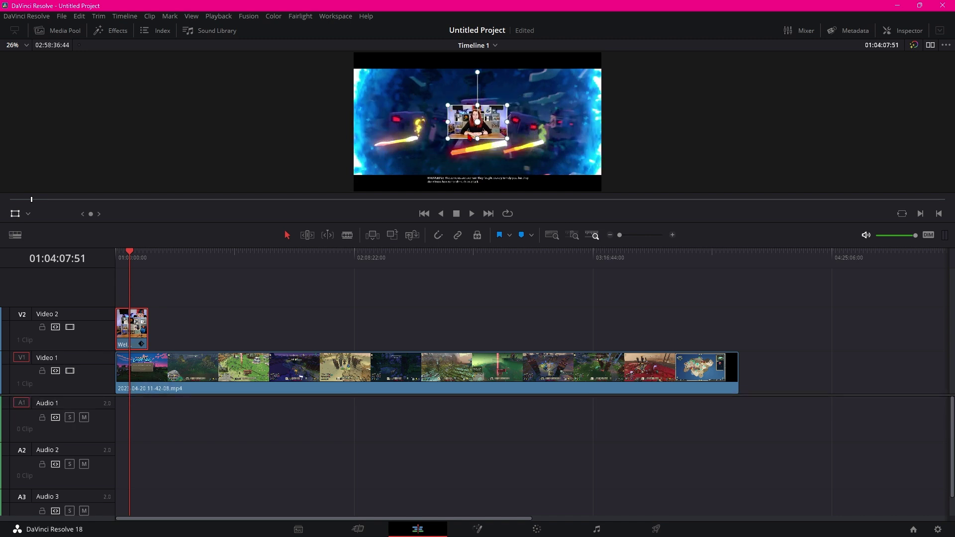
Crop both sides of the shrunken welcome clip so it forms a nearly square picture around the presenter
{"action": "left_click", "coordinate": [28, 214]}
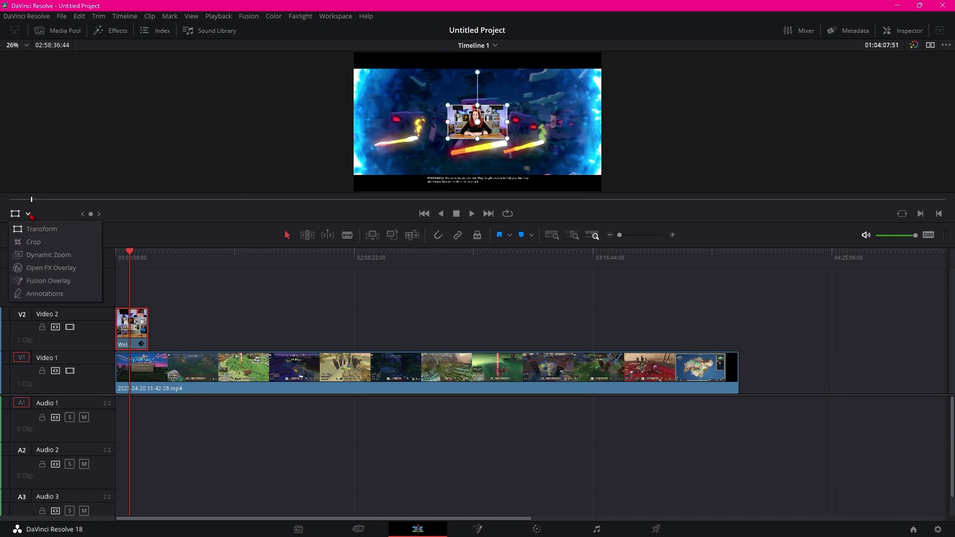
{"action": "left_click", "coordinate": [34, 241]}
{"action": "left_click_drag", "start_coordinate": [448, 121], "coordinate": [495, 127]}
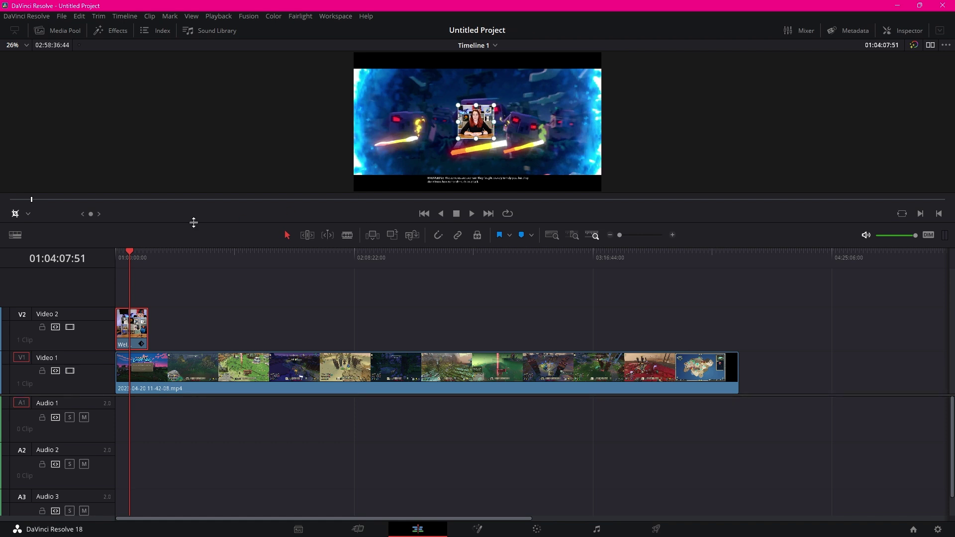
Move the cropped welcome picture into the lower-left corner of the video frame with Transform
{"action": "left_click", "coordinate": [28, 213]}
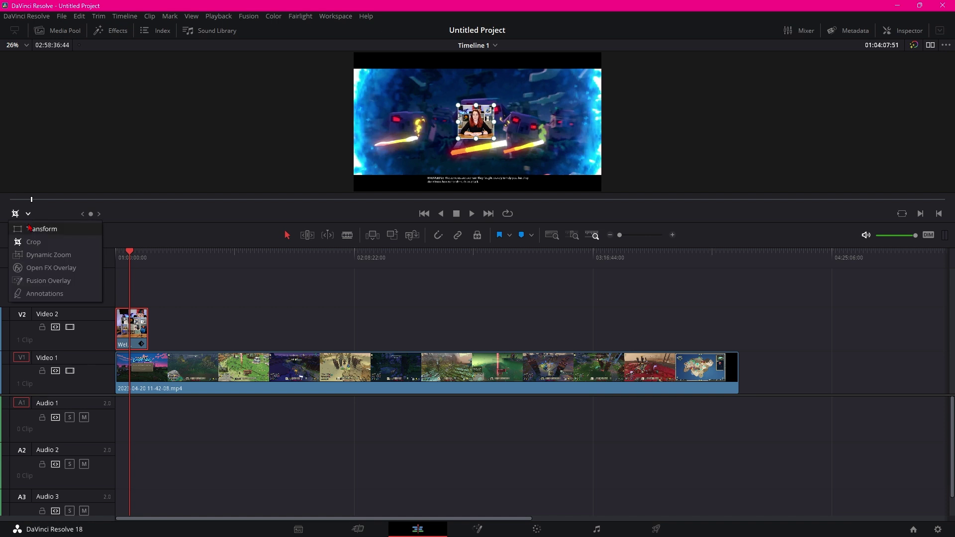
{"action": "left_click", "coordinate": [29, 228]}
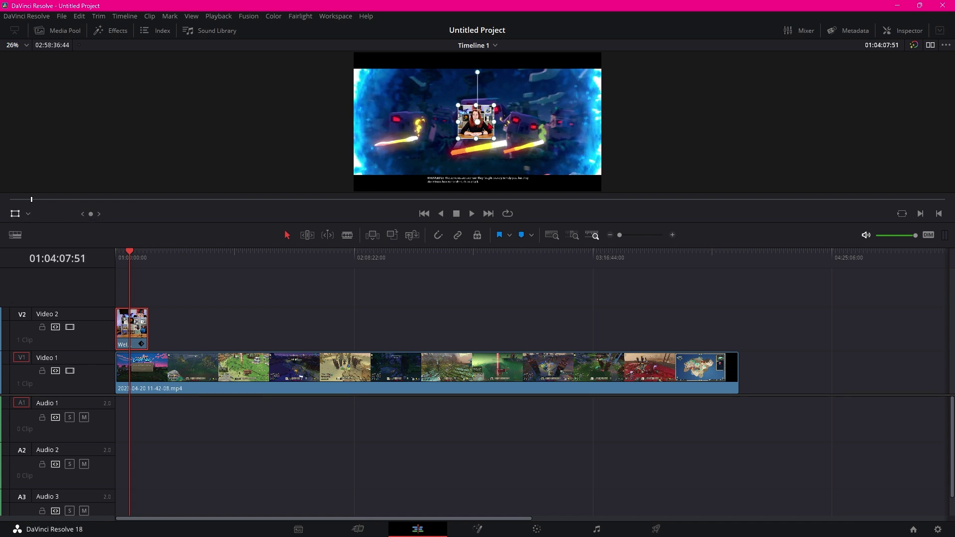
{"action": "left_click_drag", "start_coordinate": [476, 121], "coordinate": [387, 179]}
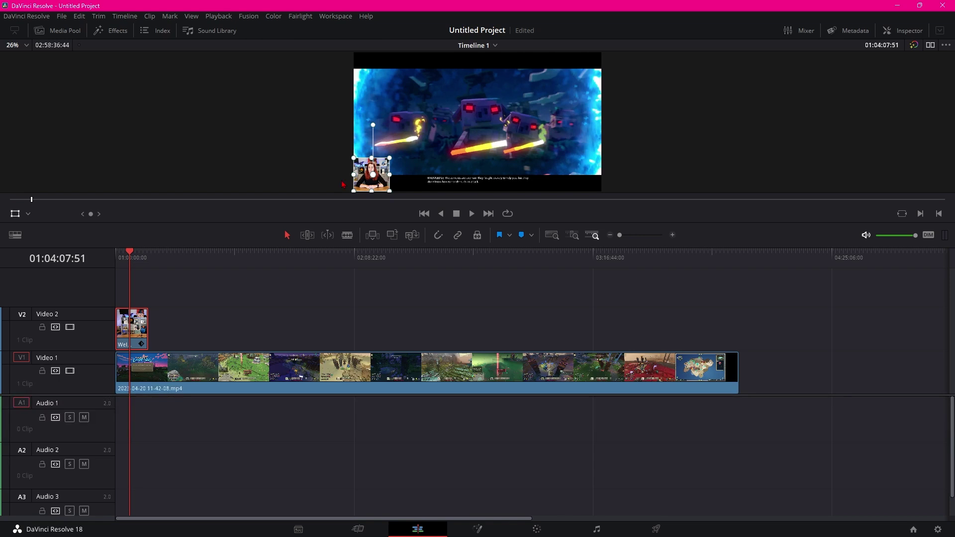
{"action": "left_click", "coordinate": [710, 166]}
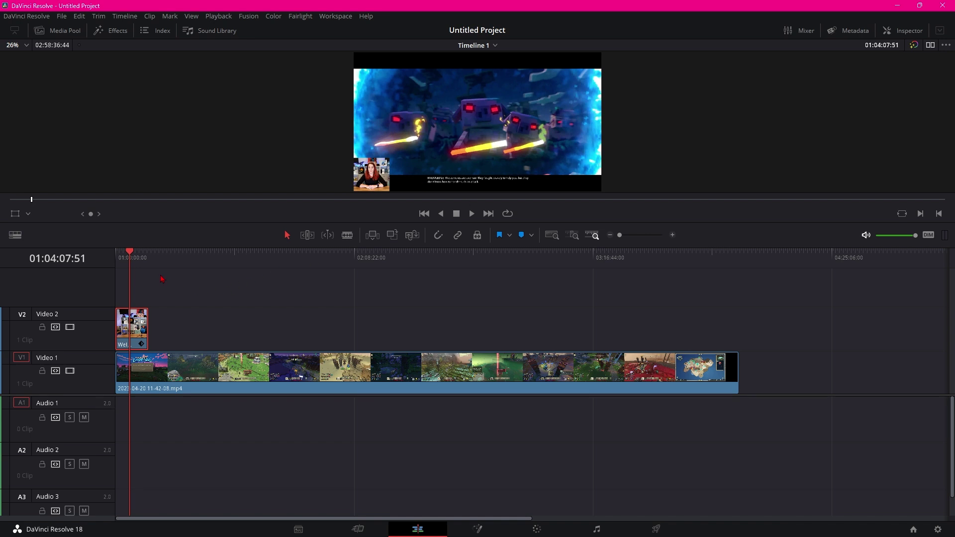
Split the gameplay clip on Video 1 at the end of the welcome clip and delete the remainder after the cut
{"action": "mouse_move", "coordinate": [130, 251]}
{"action": "left_mouse_down"}
{"action": "mouse_move", "coordinate": [116, 251]}
{"action": "mouse_move", "coordinate": [153, 255]}
{"action": "mouse_move", "coordinate": [132, 256]}
{"action": "mouse_move", "coordinate": [141, 258]}
{"action": "left_mouse_up"}
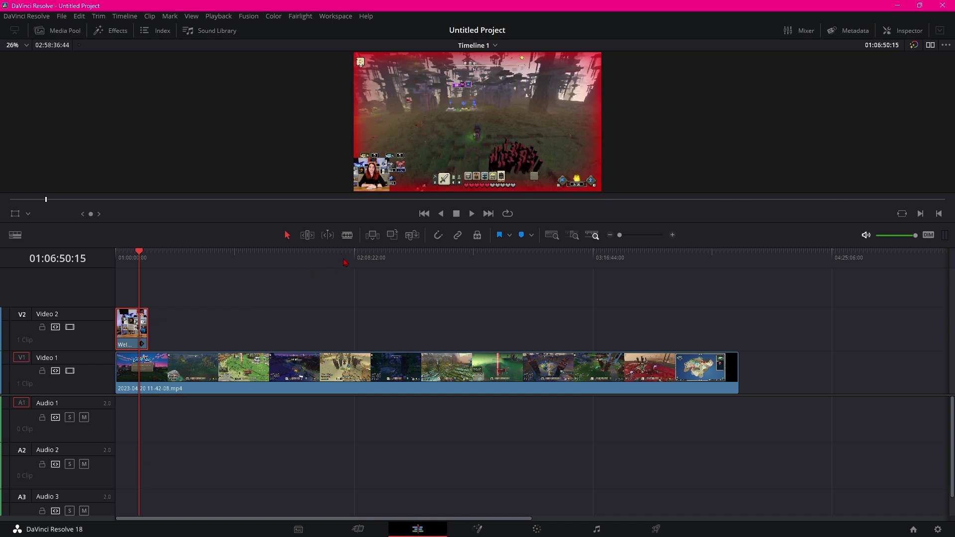
{"action": "left_click", "coordinate": [347, 235]}
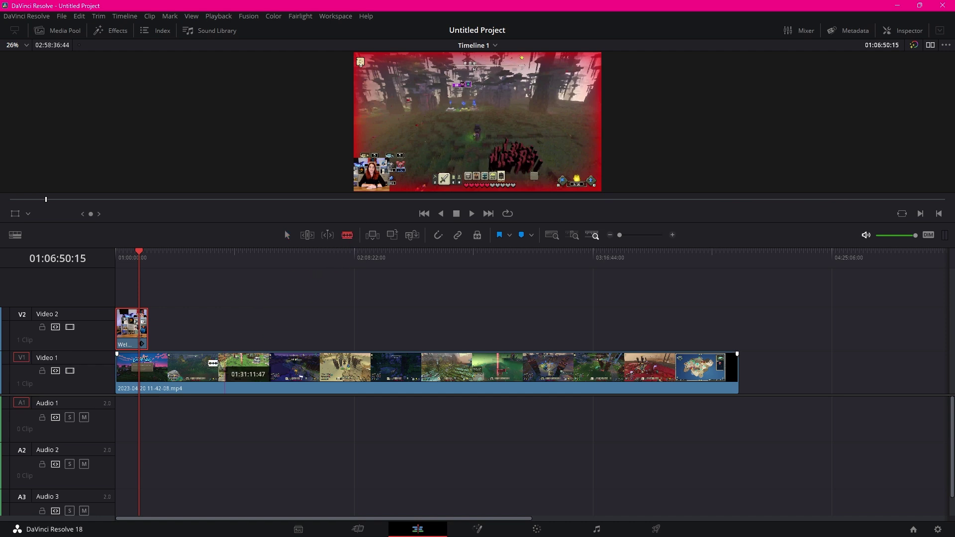
{"action": "left_click", "coordinate": [149, 380]}
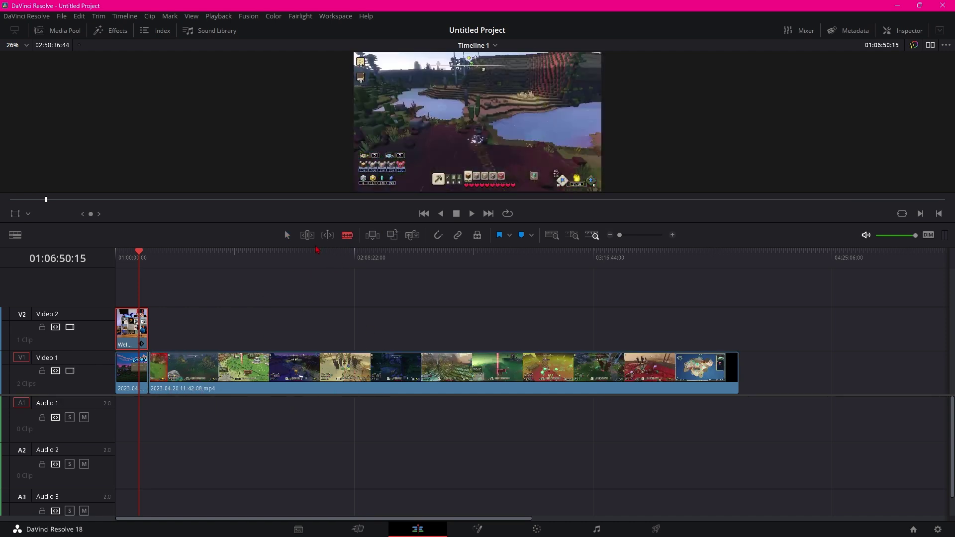
{"action": "left_click", "coordinate": [287, 235]}
{"action": "left_click", "coordinate": [309, 379]}
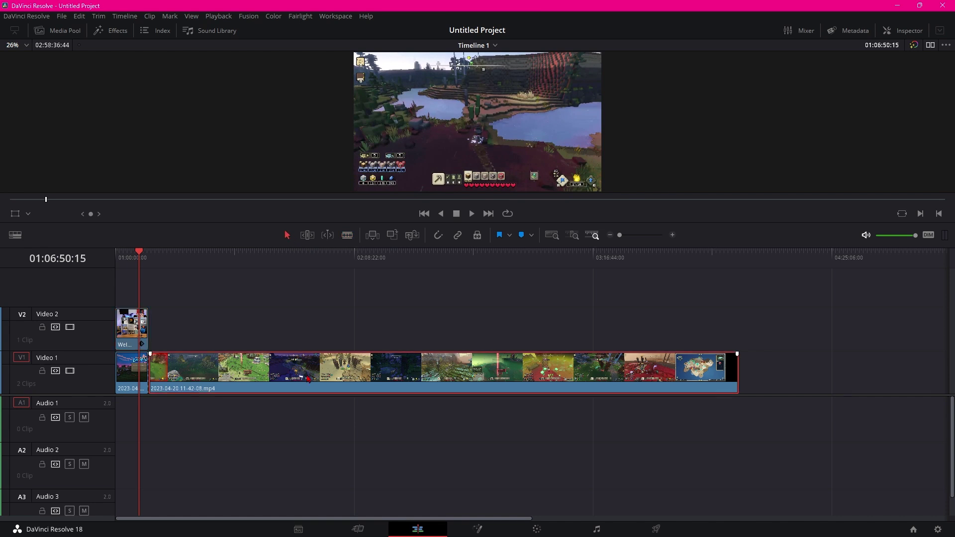
{"action": "key", "text": "Delete"}
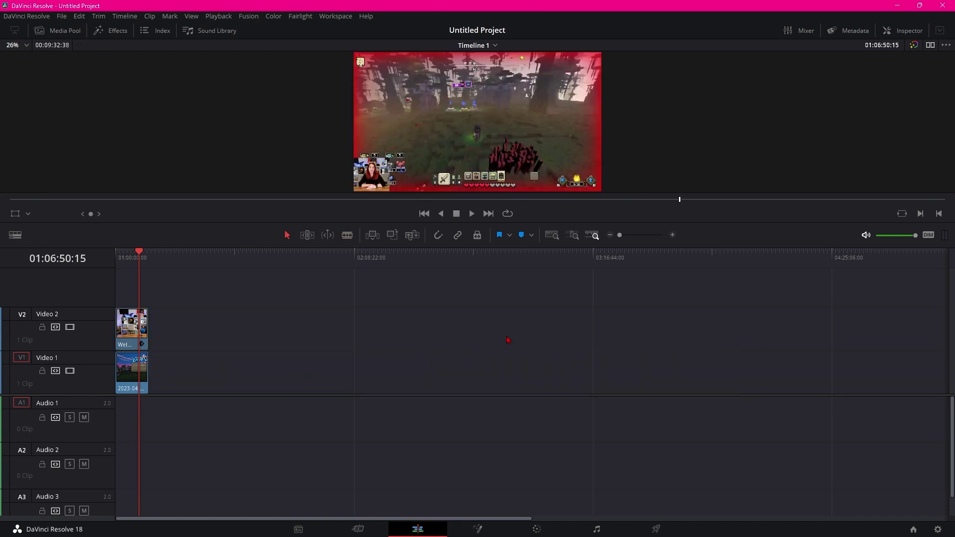
Move the welcome clip from Video 2 up to a new Video 3 track, keeping its timing
{"action": "left_click", "coordinate": [672, 235]}
{"action": "left_click", "coordinate": [673, 235]}
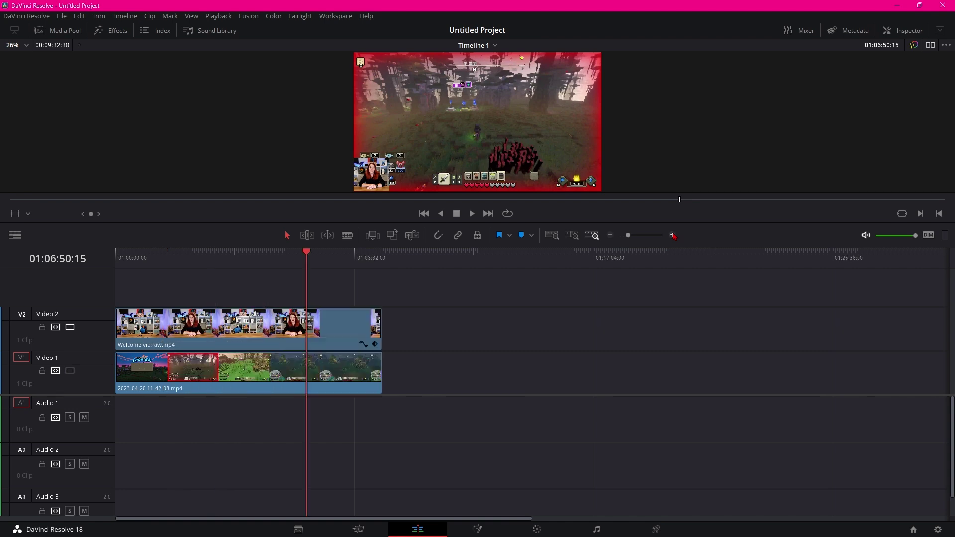
{"action": "left_click", "coordinate": [673, 235]}
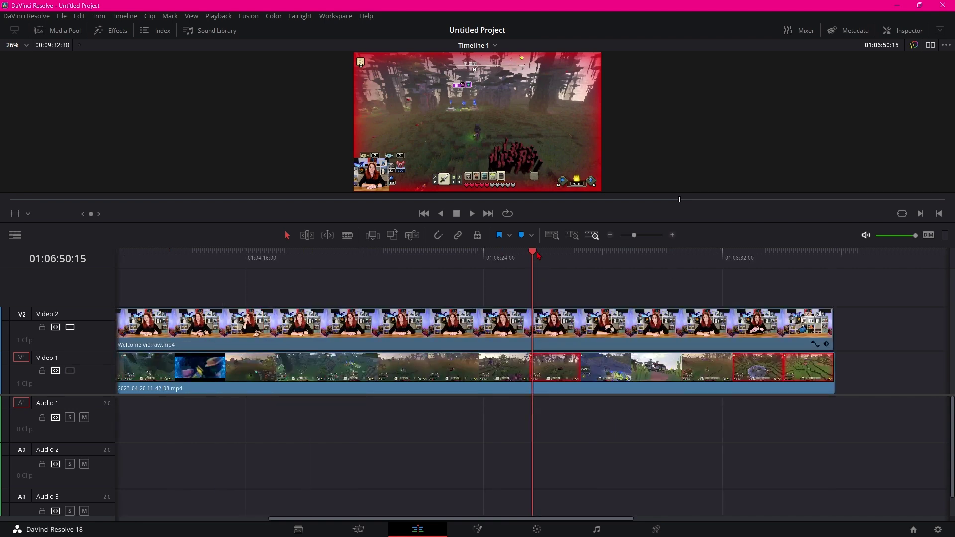
{"action": "left_click_drag", "start_coordinate": [533, 252], "coordinate": [350, 252]}
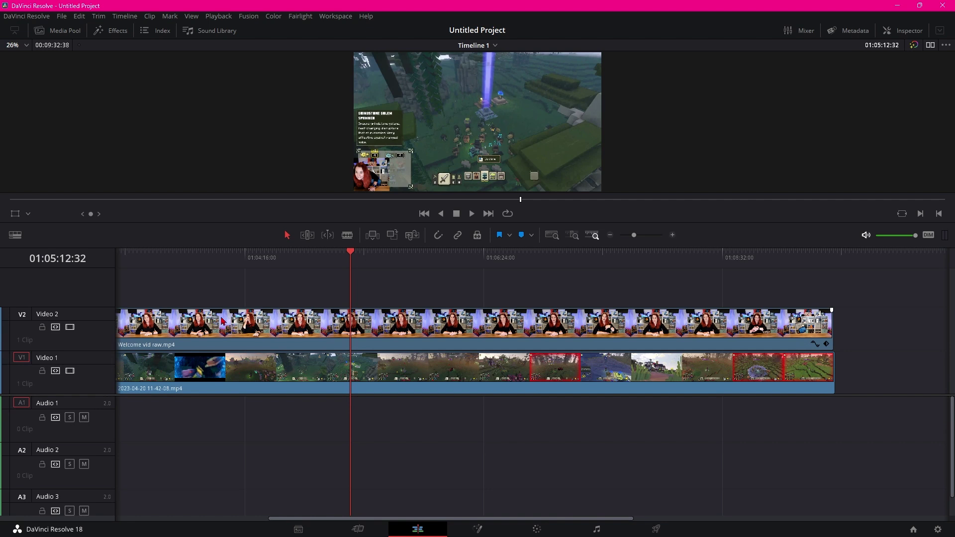
{"action": "left_click_drag", "start_coordinate": [252, 331], "coordinate": [251, 301]}
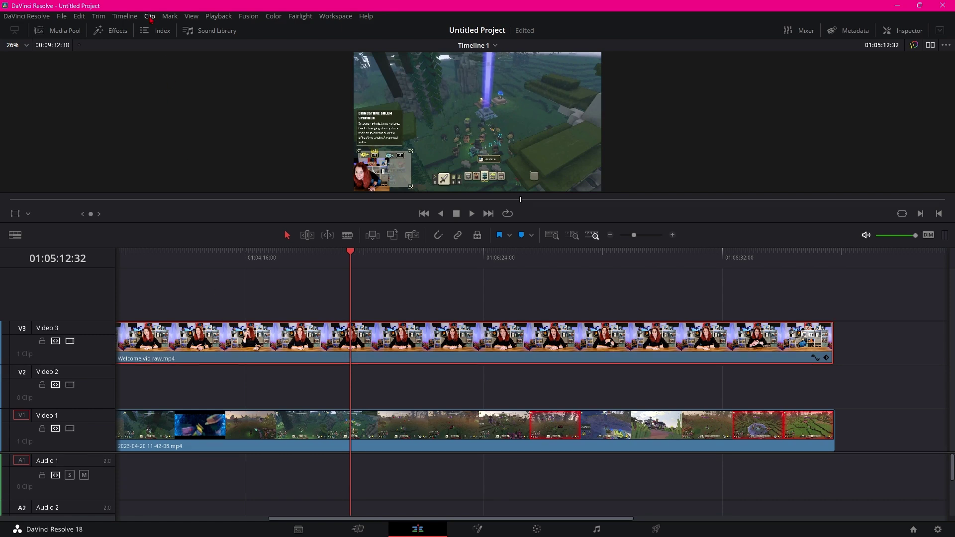
Add a Solid Color generator to the empty Video 2 track between the gameplay and welcome clips
{"action": "left_click", "coordinate": [113, 33]}
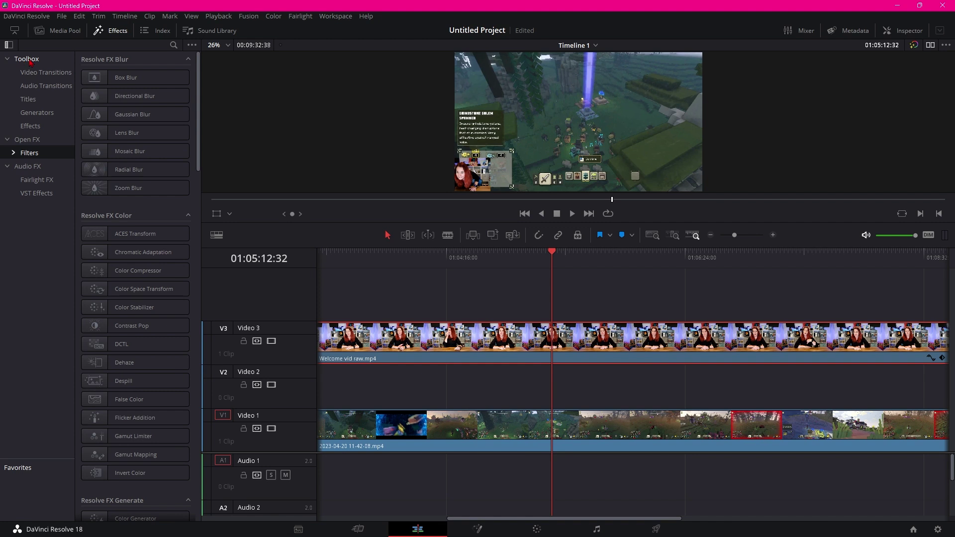
{"action": "left_click", "coordinate": [40, 116]}
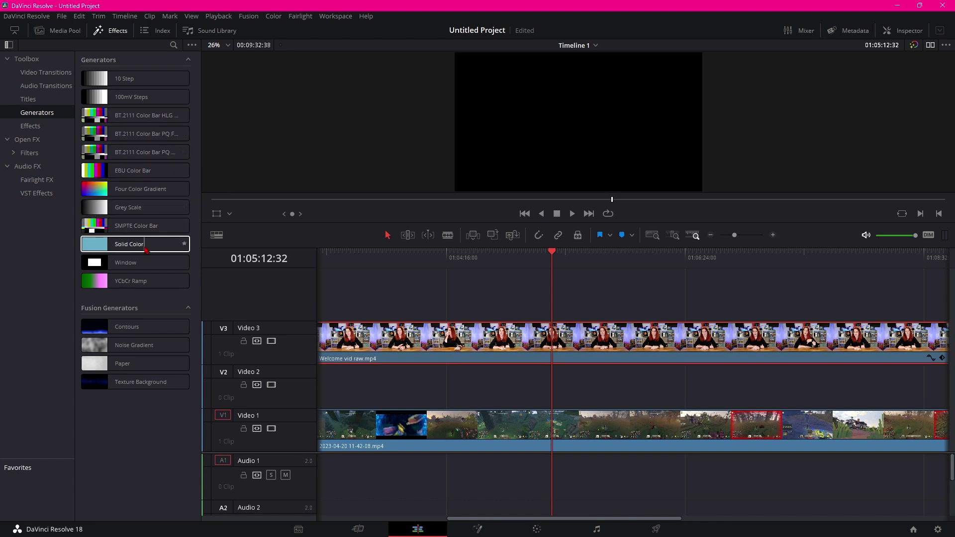
{"action": "left_click_drag", "start_coordinate": [146, 250], "coordinate": [388, 386]}
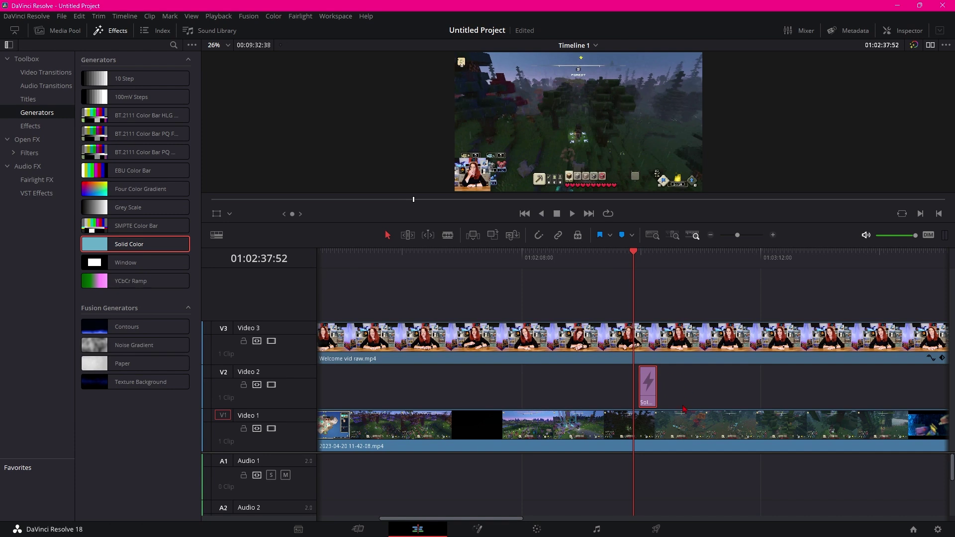
Extend the Solid Color clip in both directions to span the full length of the welcome and gameplay clips
{"action": "left_click", "coordinate": [656, 380]}
{"action": "left_click_drag", "start_coordinate": [656, 379], "coordinate": [914, 382]}
{"action": "left_click_drag", "start_coordinate": [637, 382], "coordinate": [306, 393]}
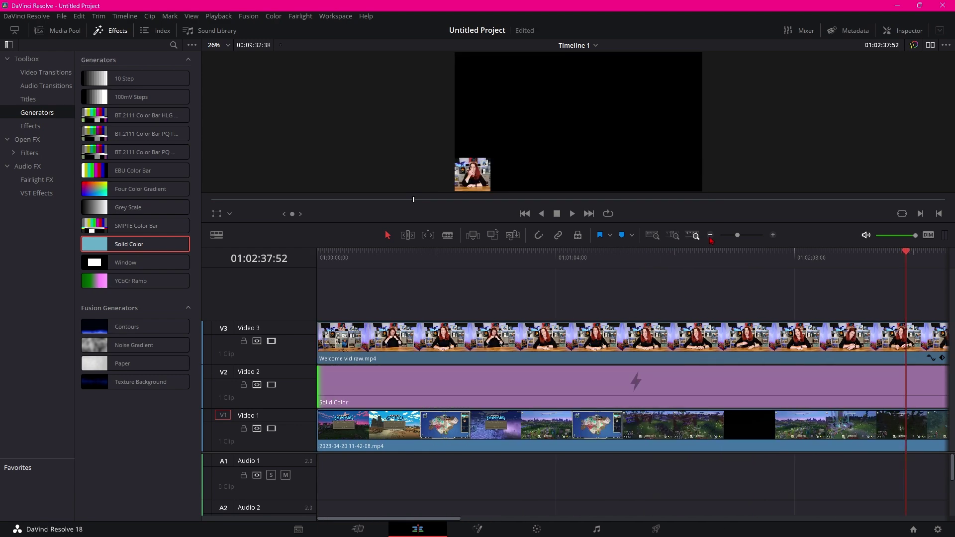
{"action": "left_click", "coordinate": [711, 238]}
{"action": "left_click", "coordinate": [710, 237]}
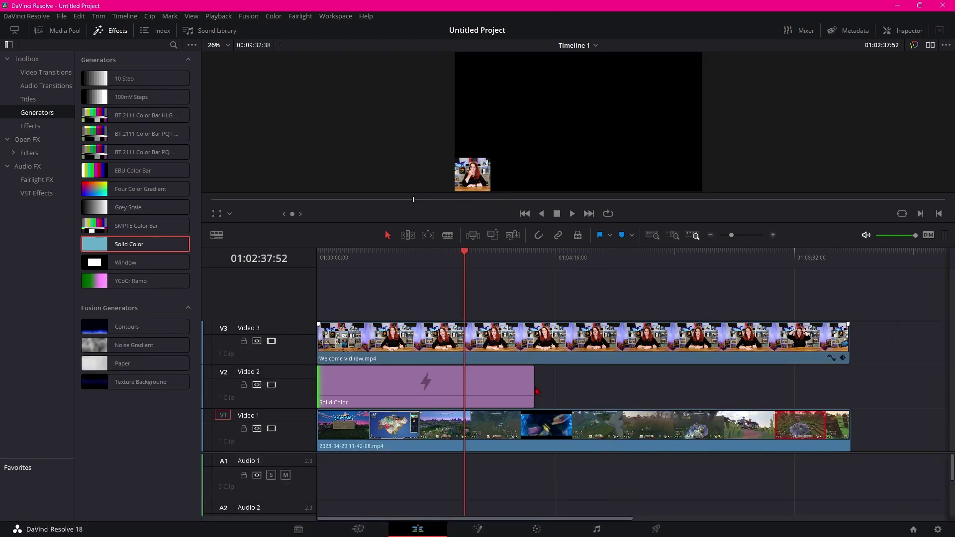
{"action": "left_click_drag", "start_coordinate": [538, 391], "coordinate": [848, 408]}
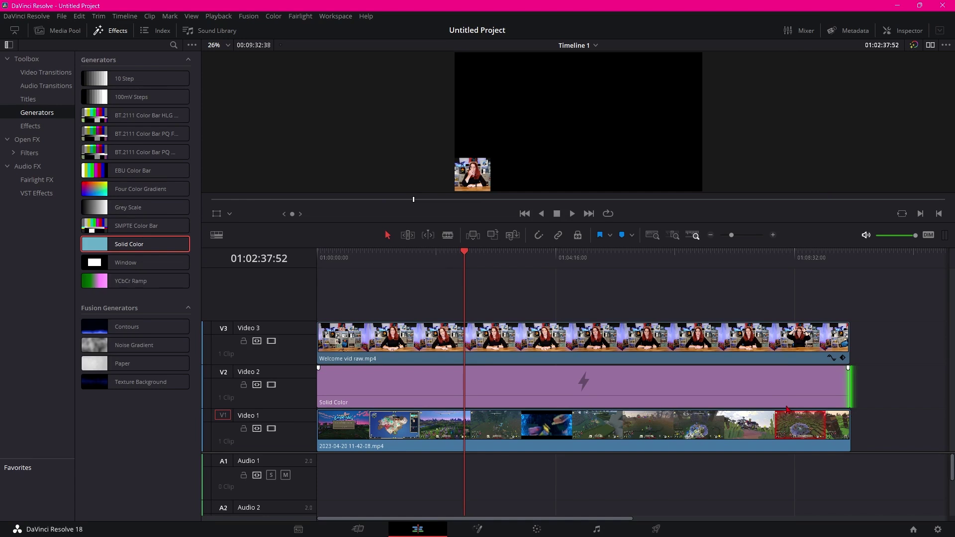
Scale down the Solid Color clip and position it behind the welcome picture as a thin black border
{"action": "left_click", "coordinate": [598, 383]}
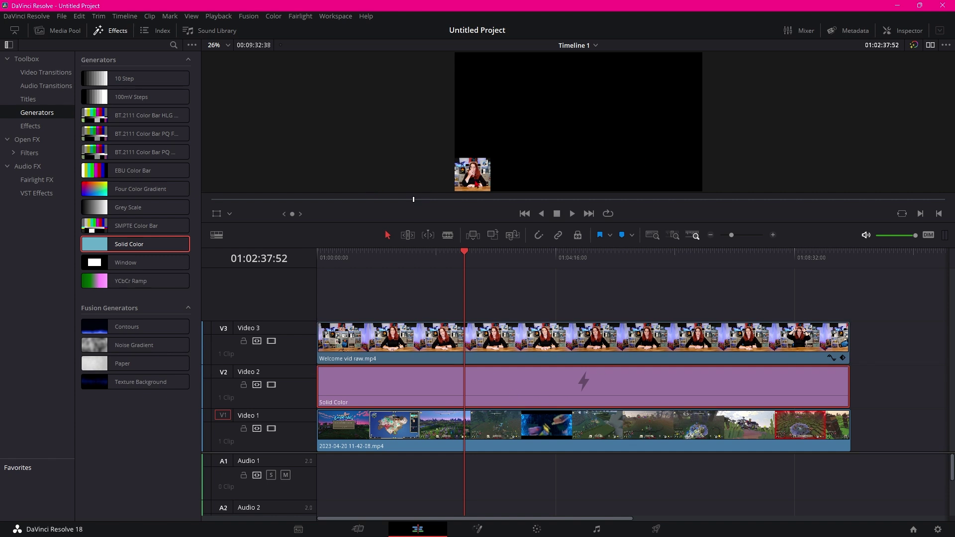
{"action": "left_click", "coordinate": [216, 217]}
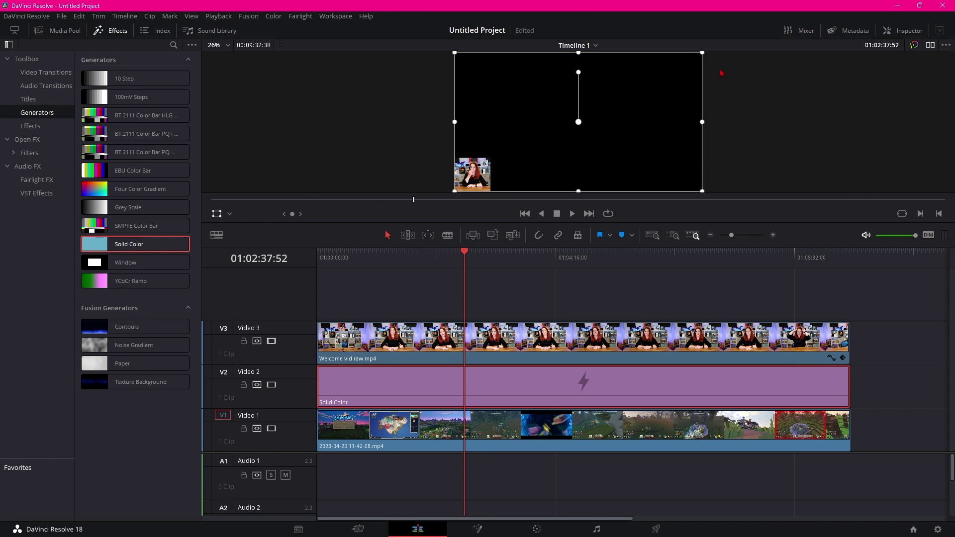
{"action": "left_click_drag", "start_coordinate": [703, 55], "coordinate": [621, 99]}
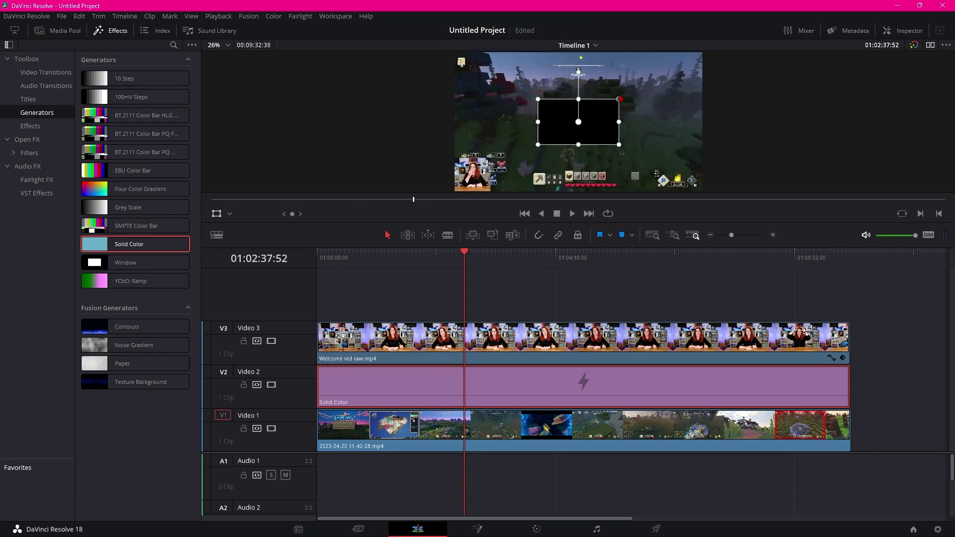
{"action": "left_click_drag", "start_coordinate": [578, 101], "coordinate": [480, 185]}
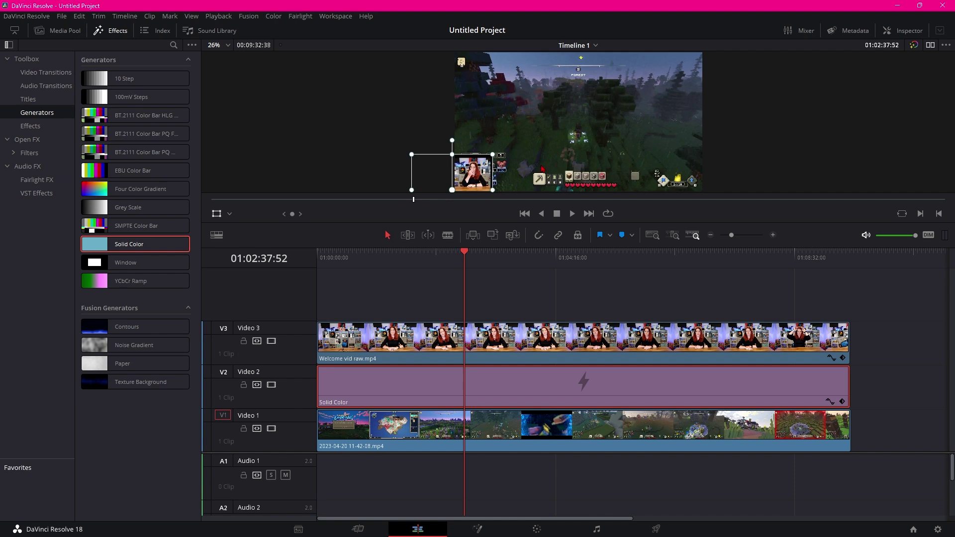
Move and resize the Solid Color box so it forms a thin border around the welcome picture
{"action": "left_click_drag", "start_coordinate": [441, 172], "coordinate": [491, 119]}
{"action": "left_click_drag", "start_coordinate": [462, 174], "coordinate": [482, 189]}
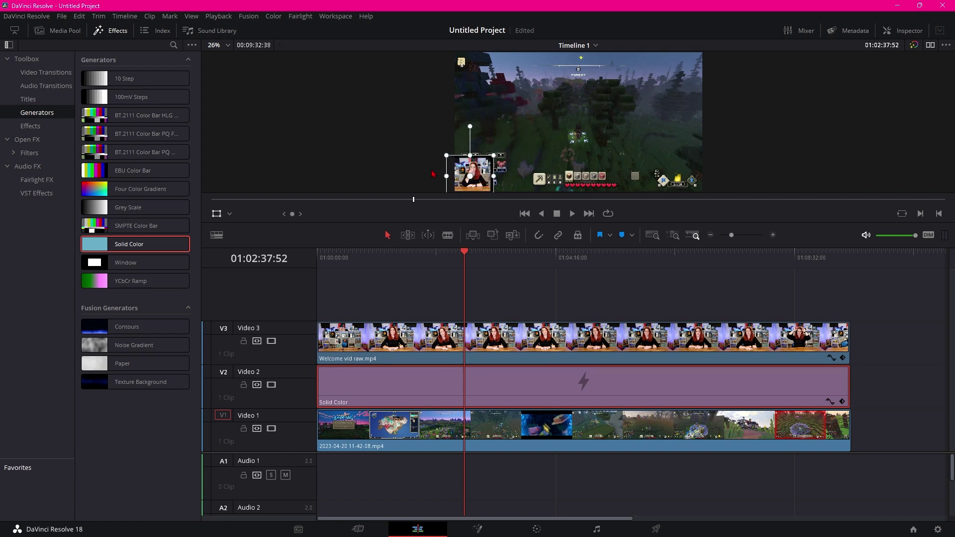
{"action": "left_click", "coordinate": [216, 215]}
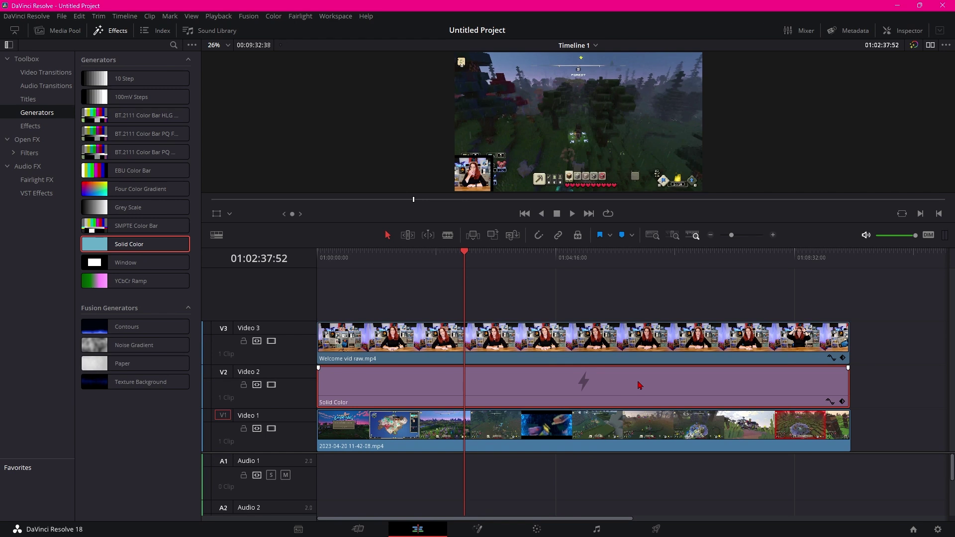
Change the Solid Color clip's generator color to red, #e8031a
{"action": "left_click", "coordinate": [899, 35]}
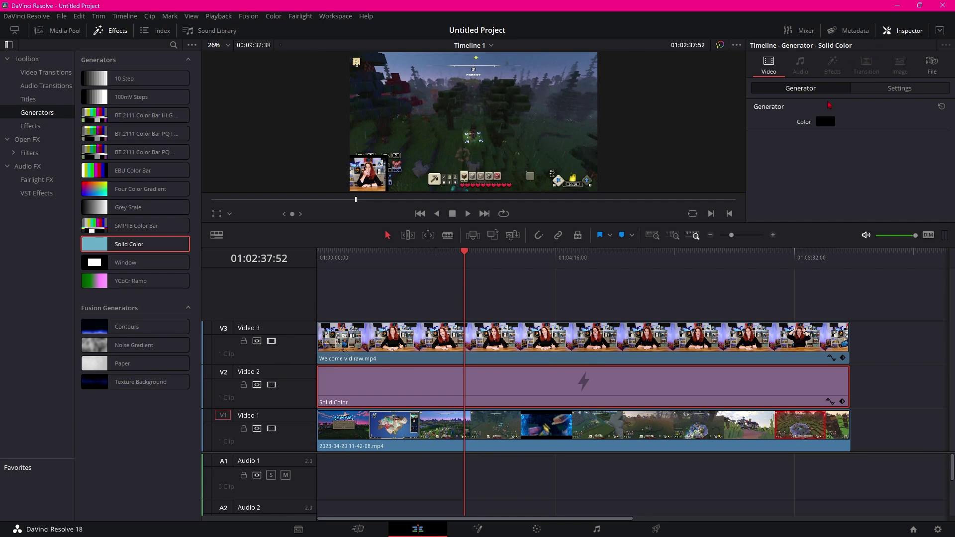
{"action": "left_click", "coordinate": [826, 122]}
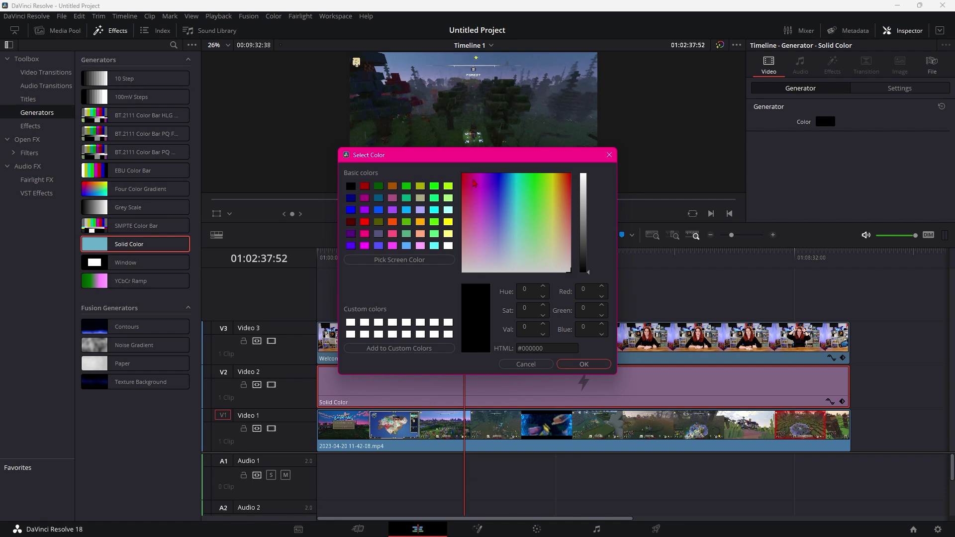
{"action": "left_click", "coordinate": [465, 178]}
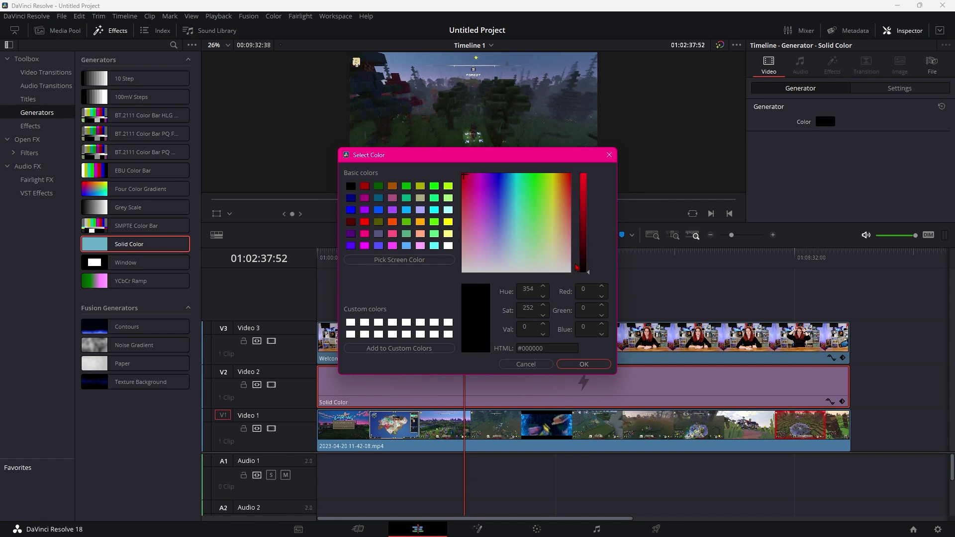
{"action": "left_click_drag", "start_coordinate": [588, 276], "coordinate": [590, 185]}
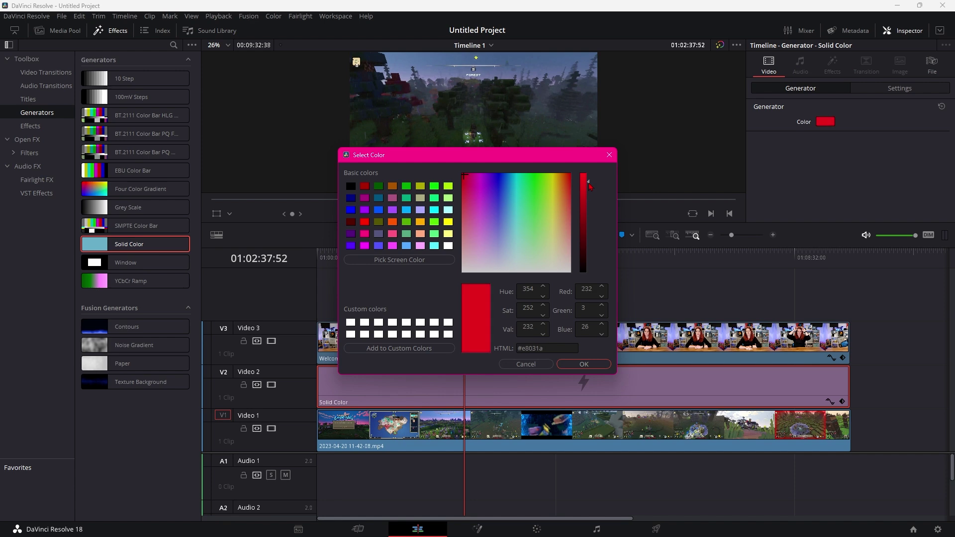
{"action": "left_click", "coordinate": [583, 364]}
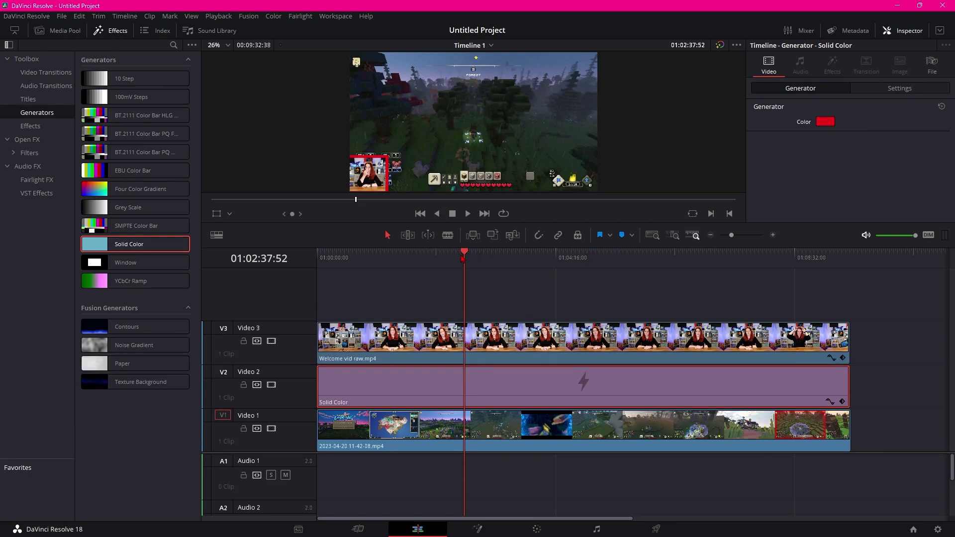
At 01:05:28:32, enlarge the welcome clip to a zoom of 0.342 and position it at X -806.143, Y -420.429 over the red border
{"action": "left_click_drag", "start_coordinate": [466, 253], "coordinate": [625, 317]}
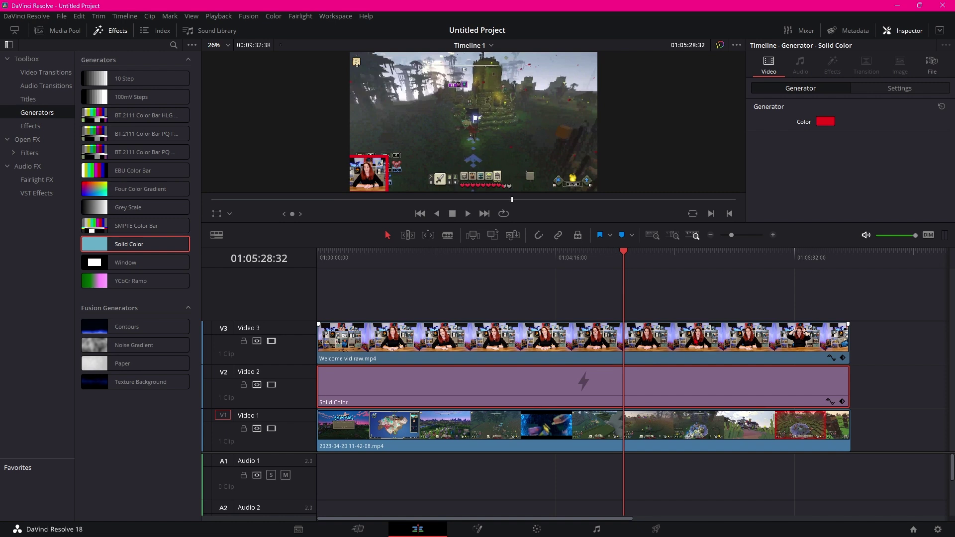
{"action": "left_click", "coordinate": [680, 347]}
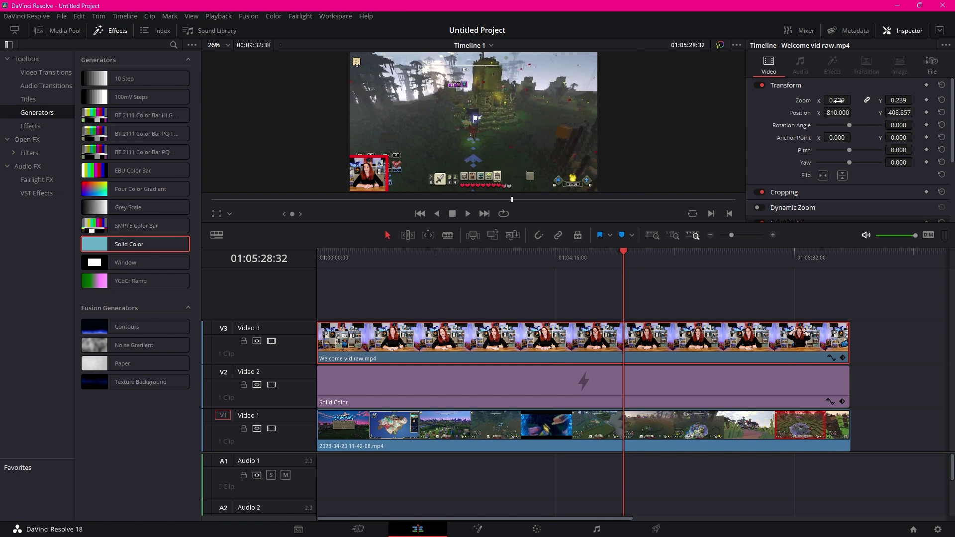
{"action": "left_click_drag", "start_coordinate": [838, 100], "coordinate": [853, 99]}
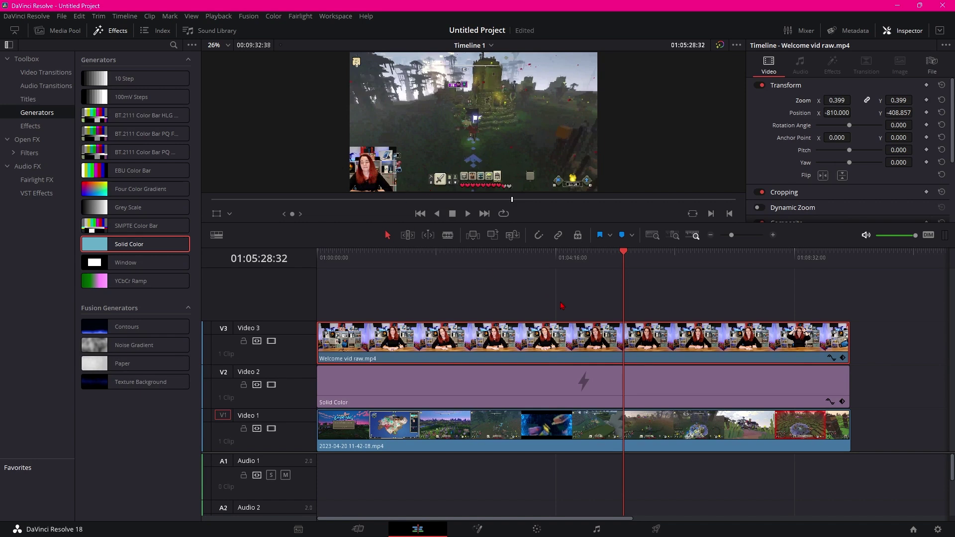
{"action": "left_click", "coordinate": [218, 215]}
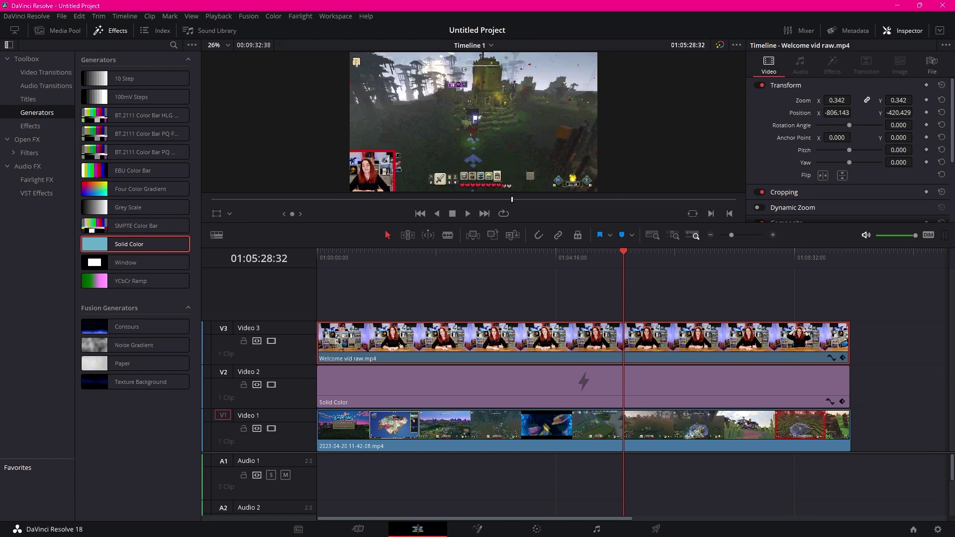
Try the welcome clip's rotation angle at 19.240, pitch at -0.424 and yaw at -0.447, plus the horizontal and vertical flips
{"action": "left_click_drag", "start_coordinate": [837, 113], "coordinate": [852, 138]}
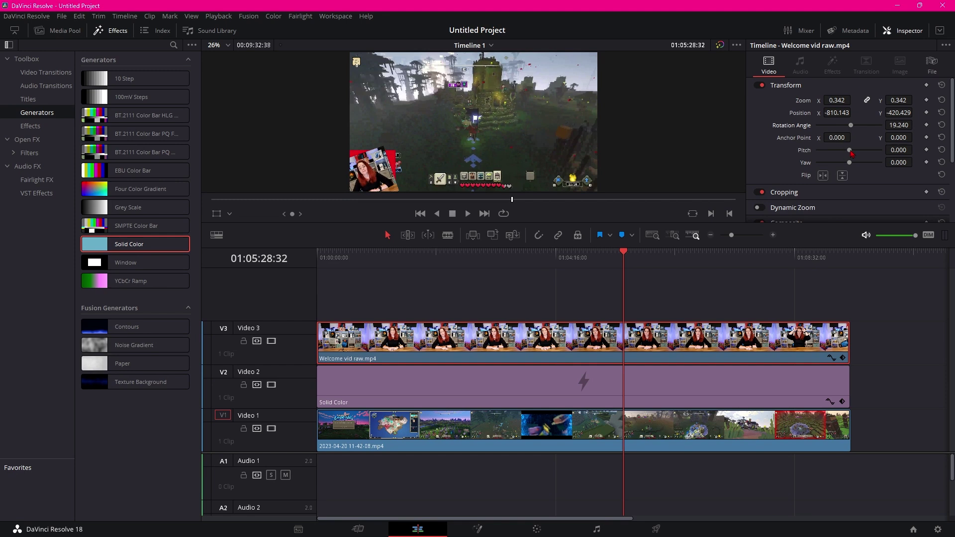
{"action": "mouse_move", "coordinate": [851, 153]}
{"action": "left_mouse_down"}
{"action": "mouse_move", "coordinate": [841, 156]}
{"action": "mouse_move", "coordinate": [853, 168]}
{"action": "mouse_move", "coordinate": [843, 171]}
{"action": "left_mouse_up"}
{"action": "left_click", "coordinate": [825, 177]}
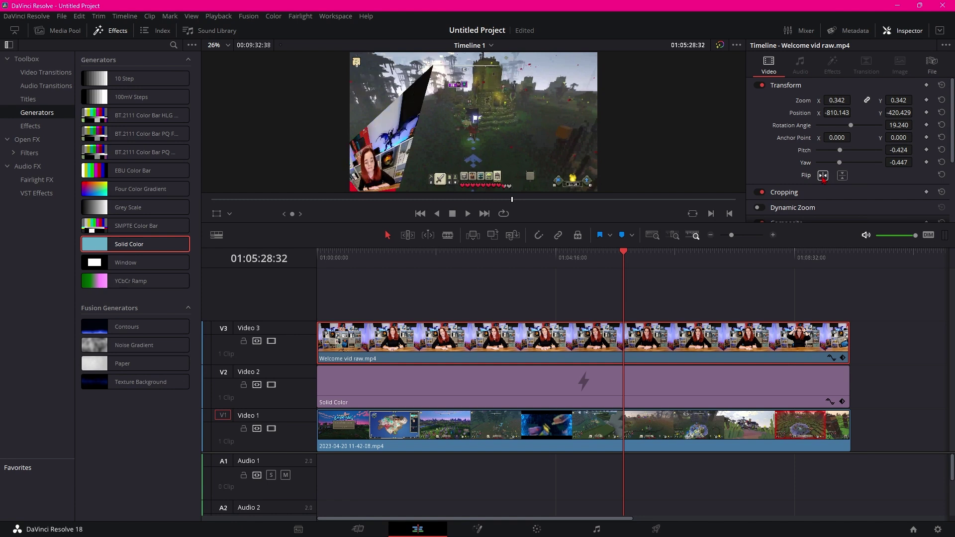
{"action": "left_click", "coordinate": [846, 177]}
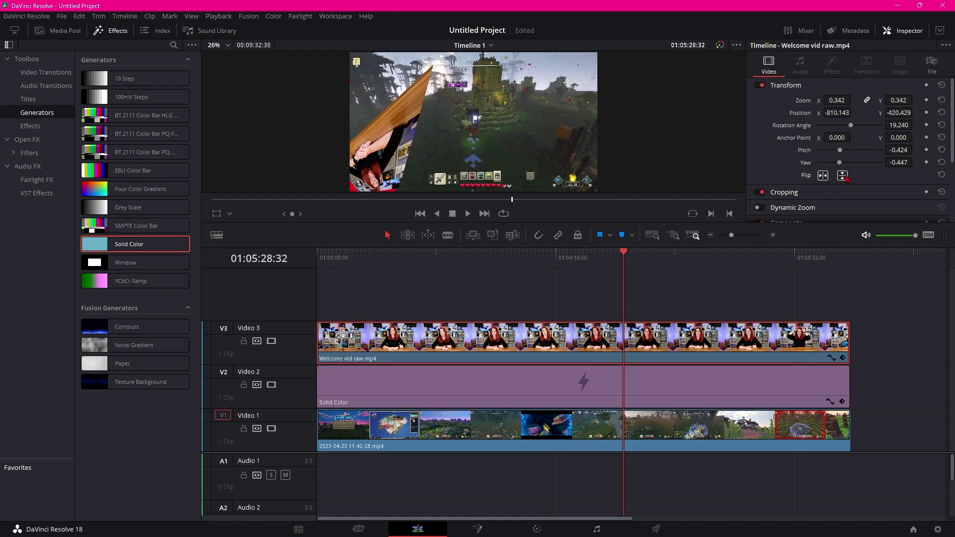
{"action": "left_click", "coordinate": [823, 176]}
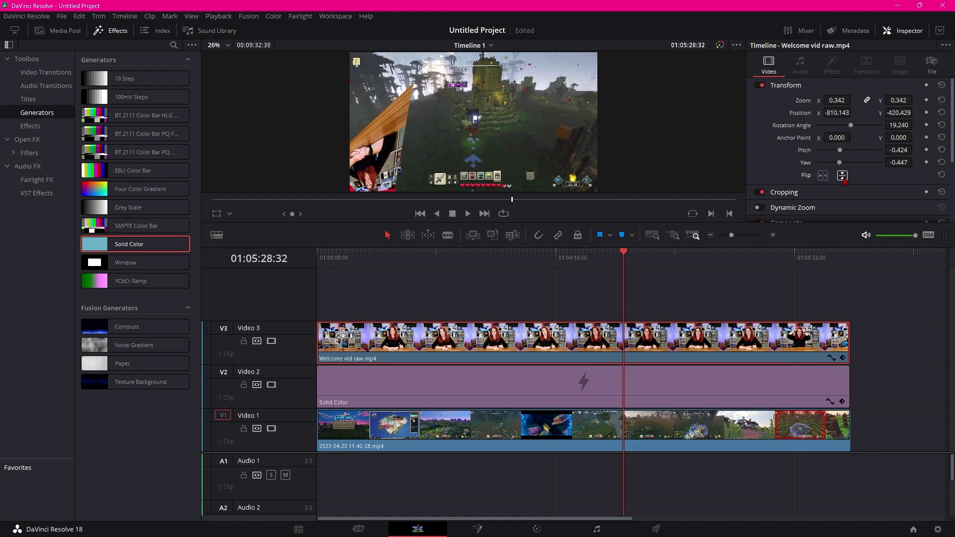
{"action": "left_click", "coordinate": [844, 179]}
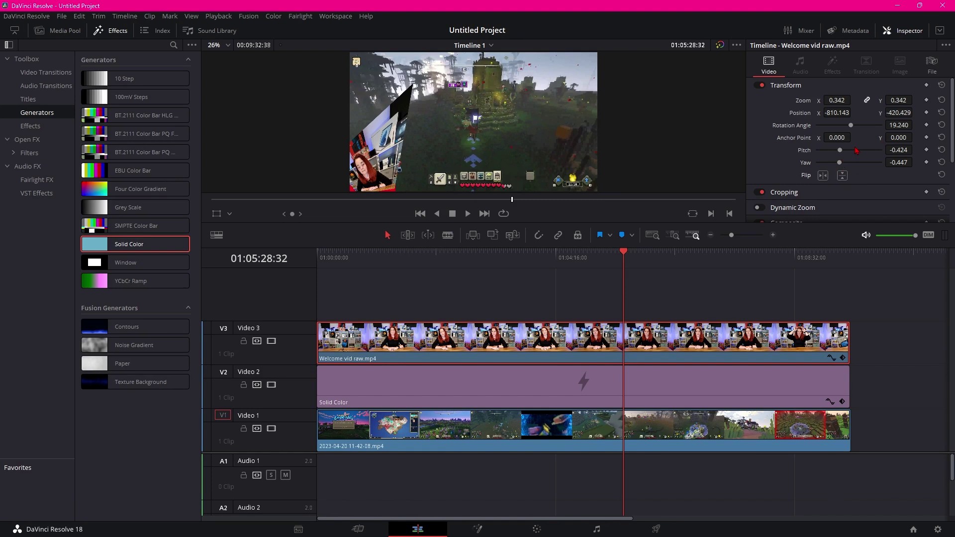
Reset the welcome clip's yaw, pitch, rotation angle and position to their defaults
{"action": "double_click", "coordinate": [808, 165]}
{"action": "double_click", "coordinate": [807, 154]}
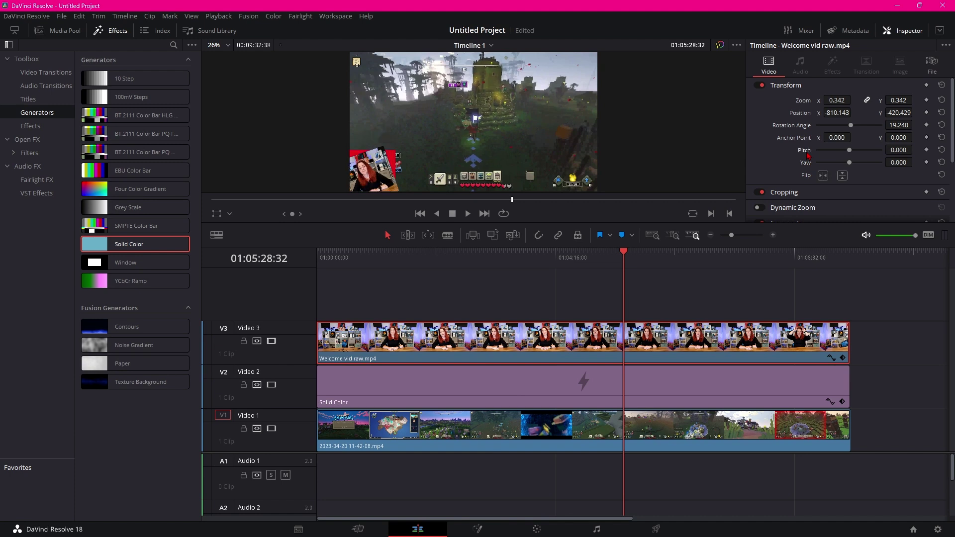
{"action": "double_click", "coordinate": [803, 126]}
{"action": "double_click", "coordinate": [807, 114]}
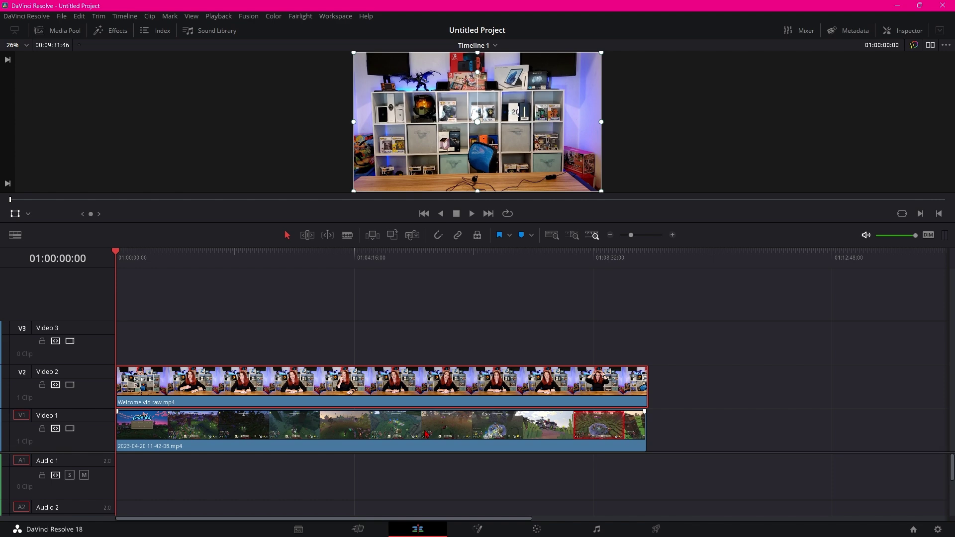
Apply the DVE effect to the welcome clip on Video 2 and preview the overlay up to 01:05:45:04
{"action": "left_click", "coordinate": [118, 33]}
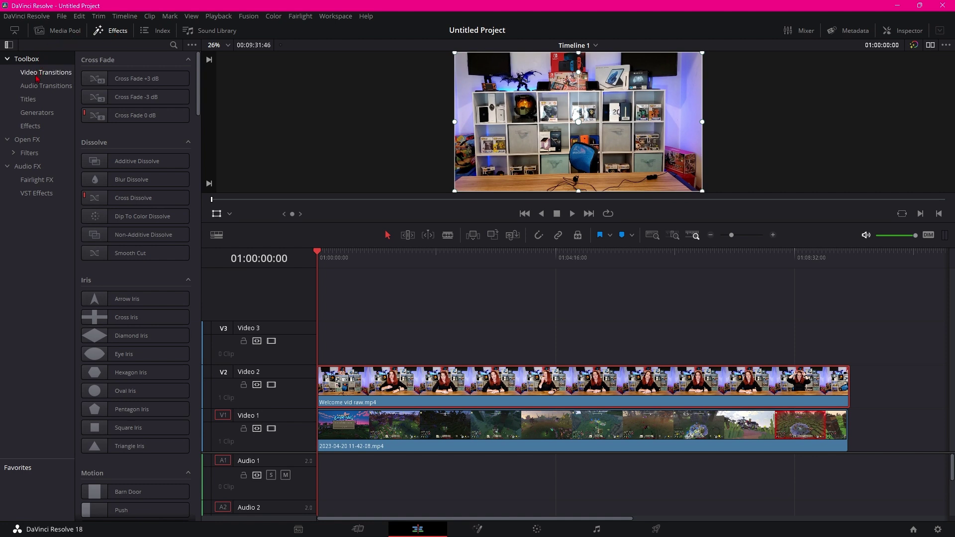
{"action": "left_click", "coordinate": [34, 128]}
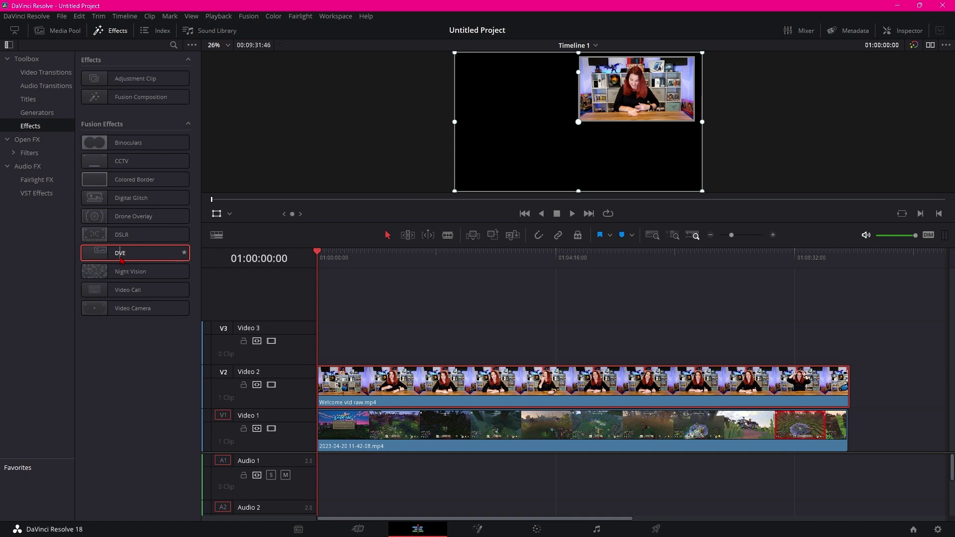
{"action": "left_click_drag", "start_coordinate": [121, 260], "coordinate": [550, 392]}
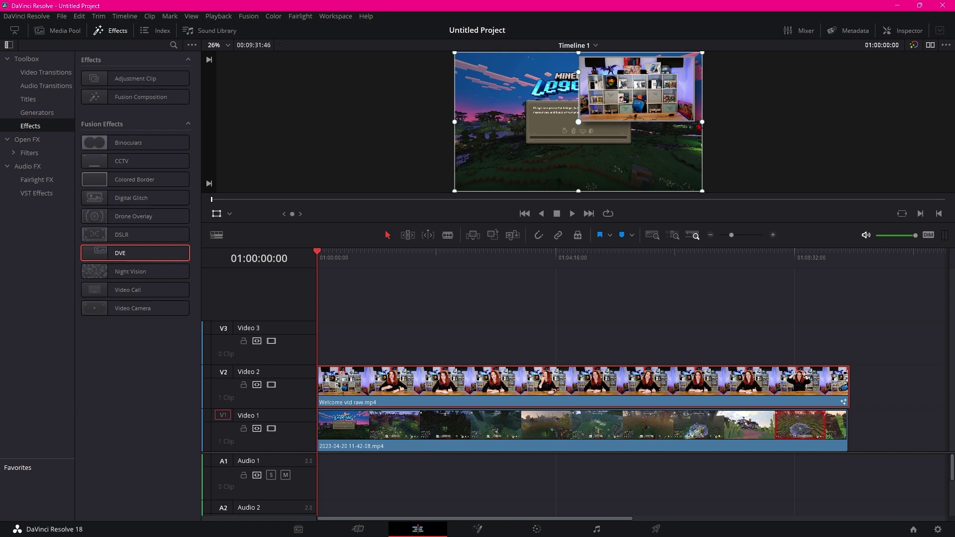
{"action": "left_click_drag", "start_coordinate": [318, 255], "coordinate": [432, 256]}
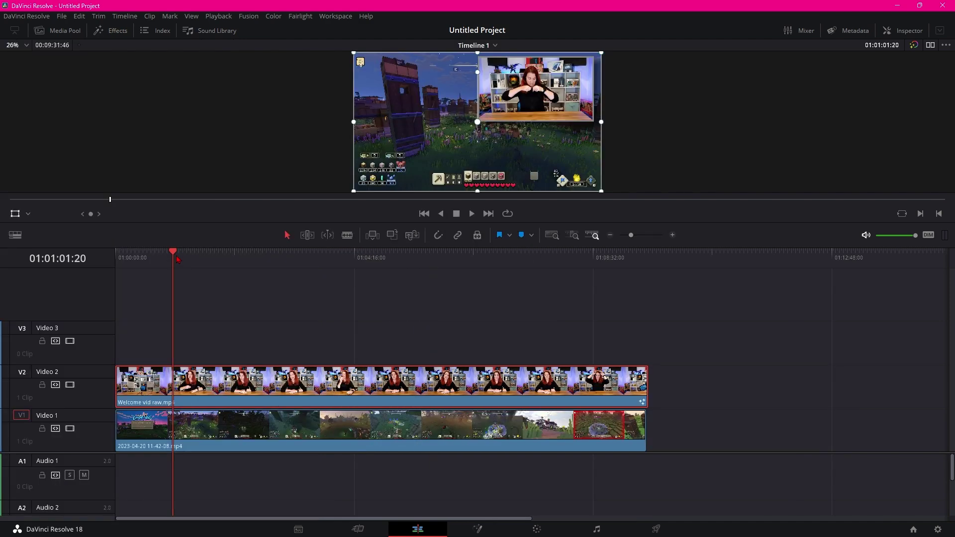
{"action": "left_click_drag", "start_coordinate": [178, 254], "coordinate": [437, 278]}
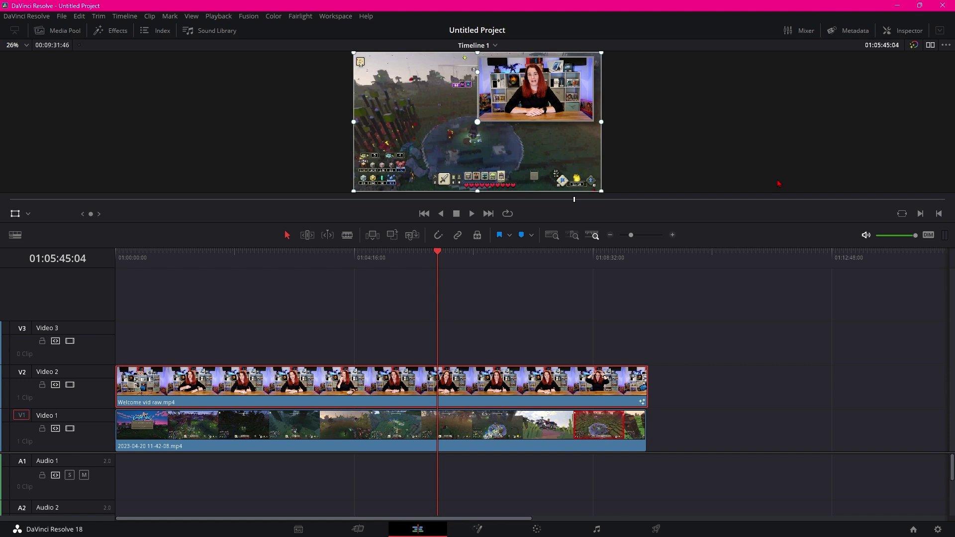
Try versions 2 to 6 of the welcome clip's DVE effect and return to version 1
{"action": "left_click", "coordinate": [905, 33]}
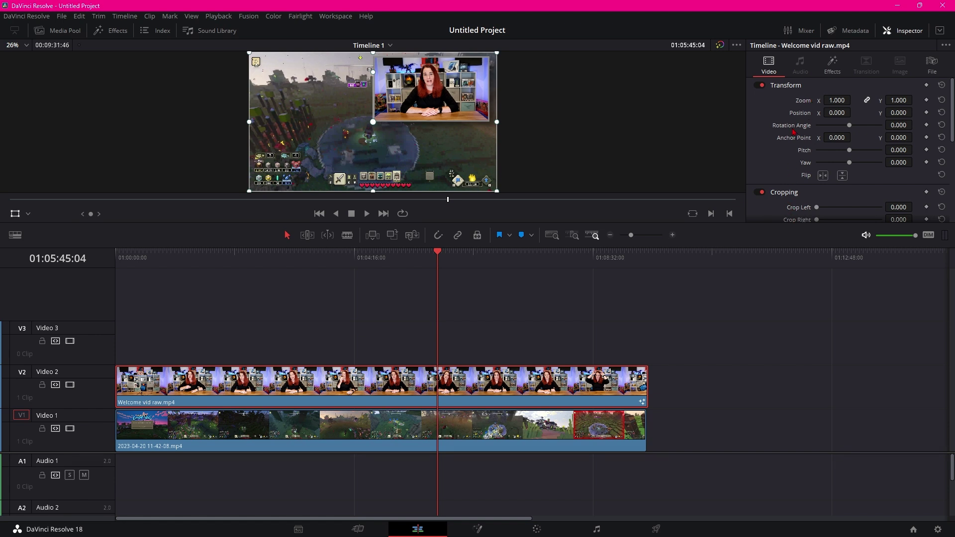
{"action": "left_click", "coordinate": [834, 67]}
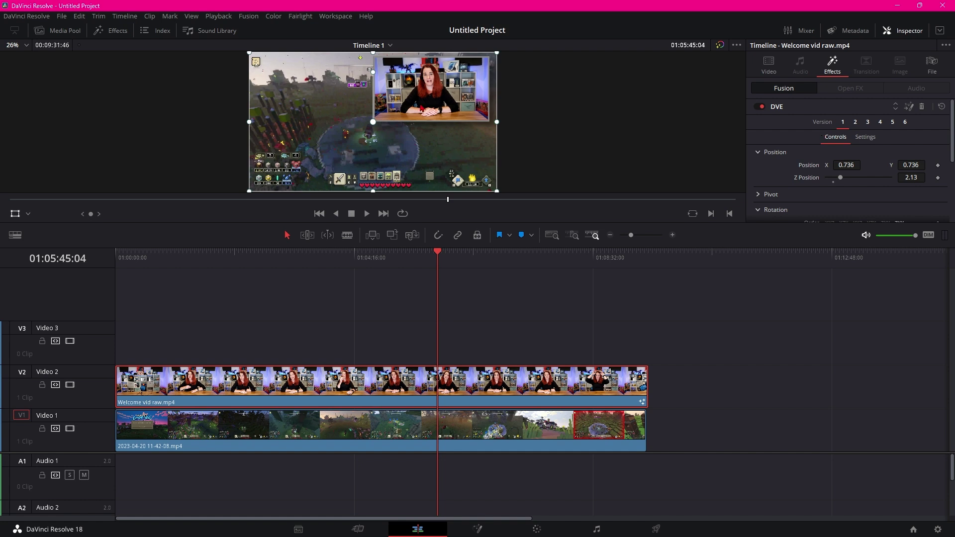
{"action": "left_click", "coordinate": [856, 126]}
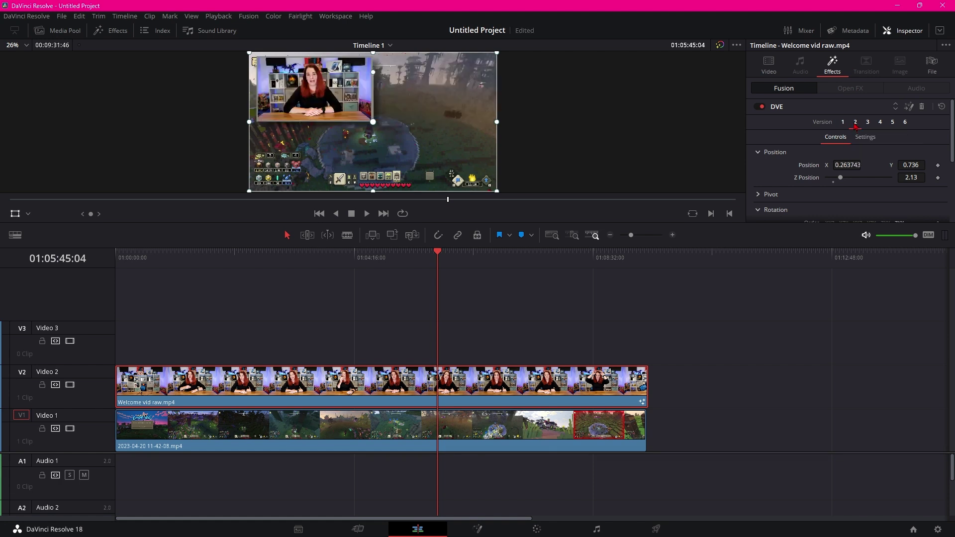
{"action": "left_click", "coordinate": [869, 125]}
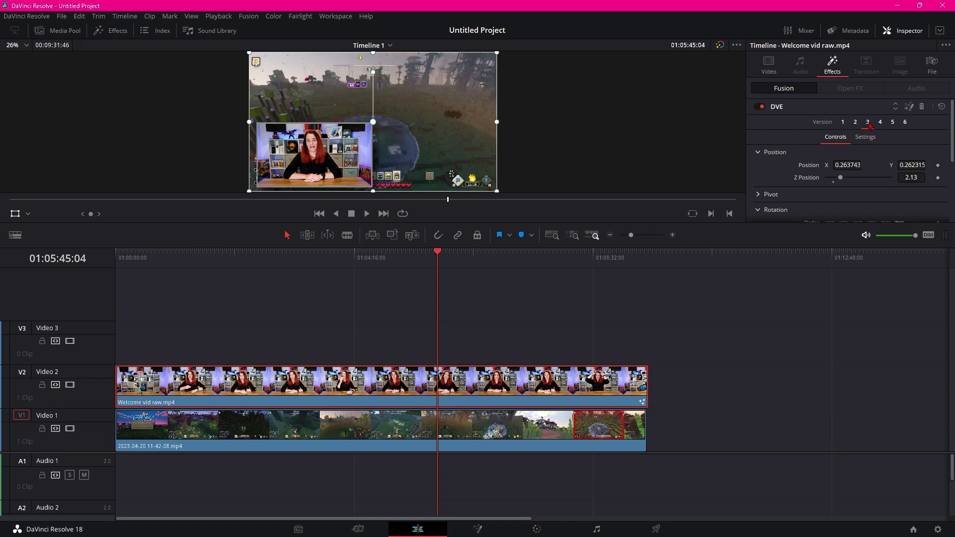
{"action": "left_click", "coordinate": [881, 125]}
{"action": "left_click", "coordinate": [893, 128]}
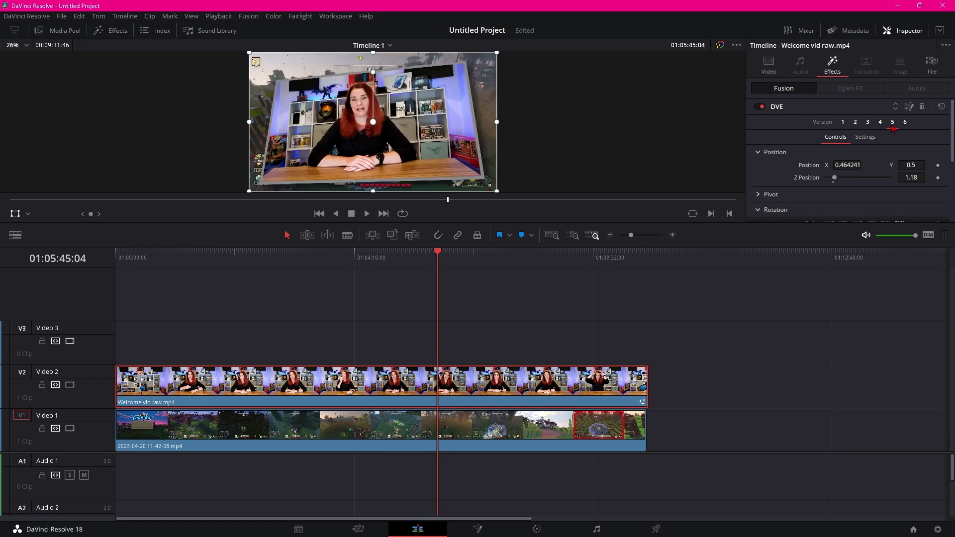
{"action": "left_click", "coordinate": [905, 124]}
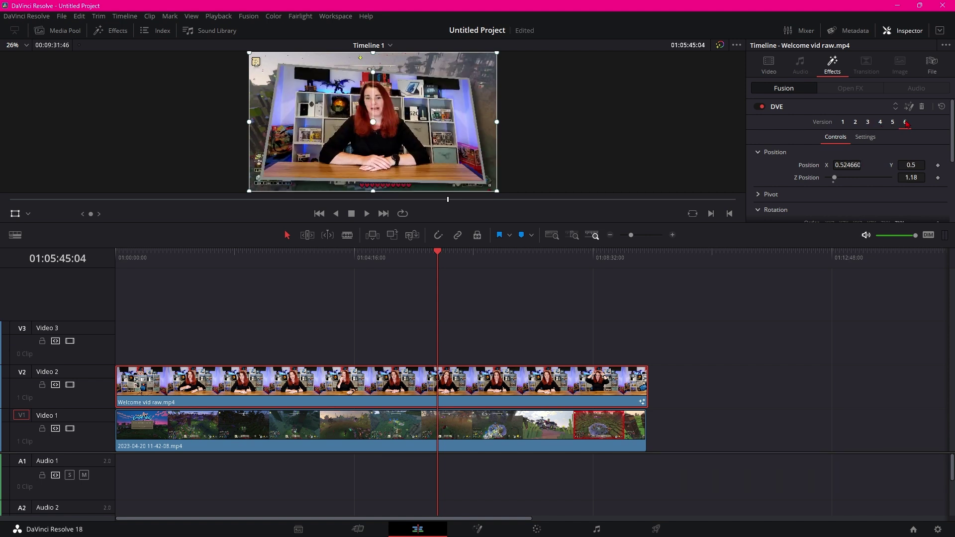
{"action": "left_click", "coordinate": [843, 122]}
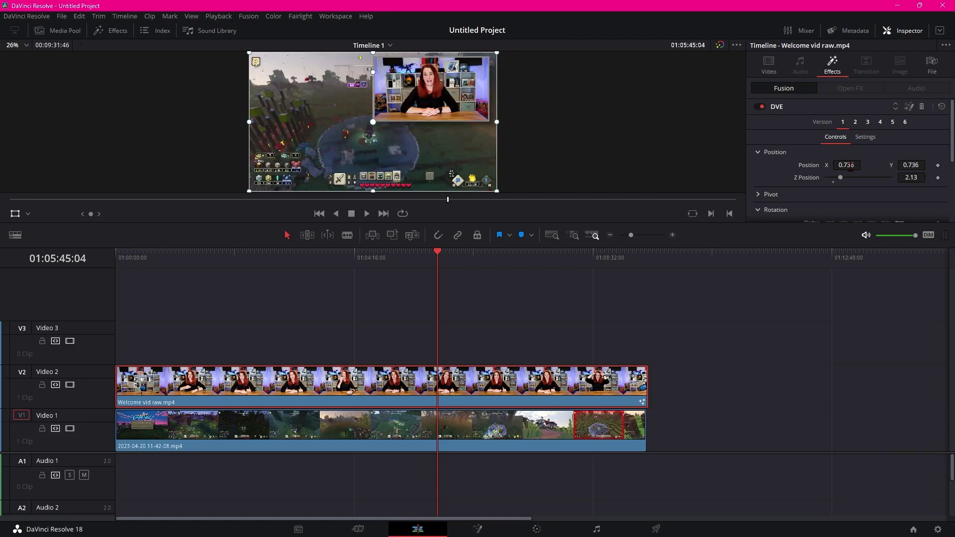
{"action": "left_click_drag", "start_coordinate": [840, 177], "coordinate": [843, 187]}
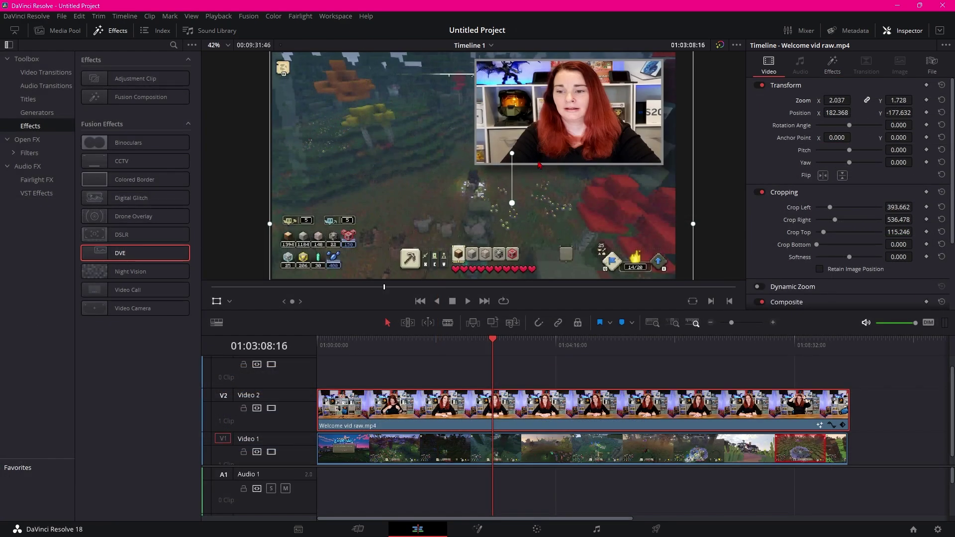
Set the DVE border color on the welcome clip to magenta with red 0.666666, green 0.0 and blue 0.498039, keeping the border blend at 1.0
{"action": "left_click", "coordinate": [835, 69]}
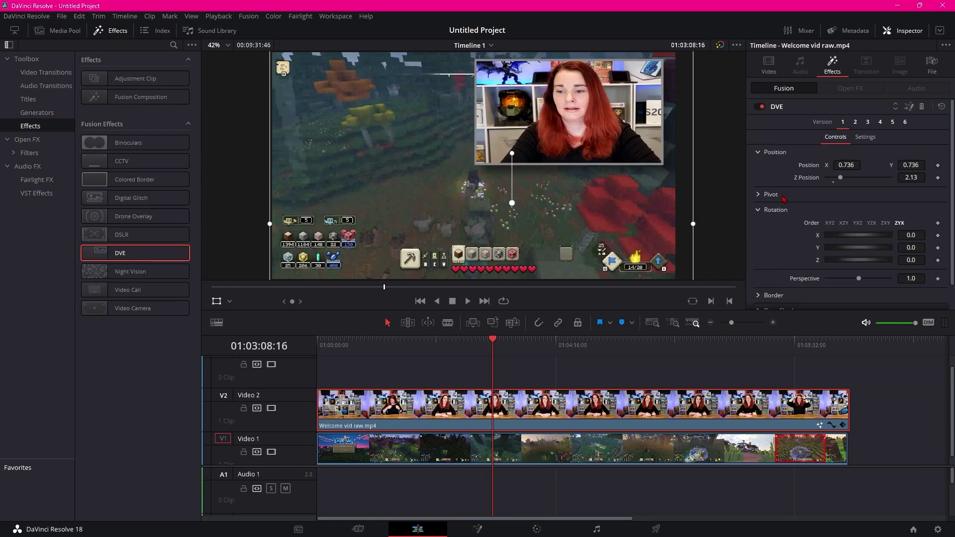
{"action": "scroll", "coordinate": [785, 199], "scroll_direction": "down", "scroll_amount": 1}
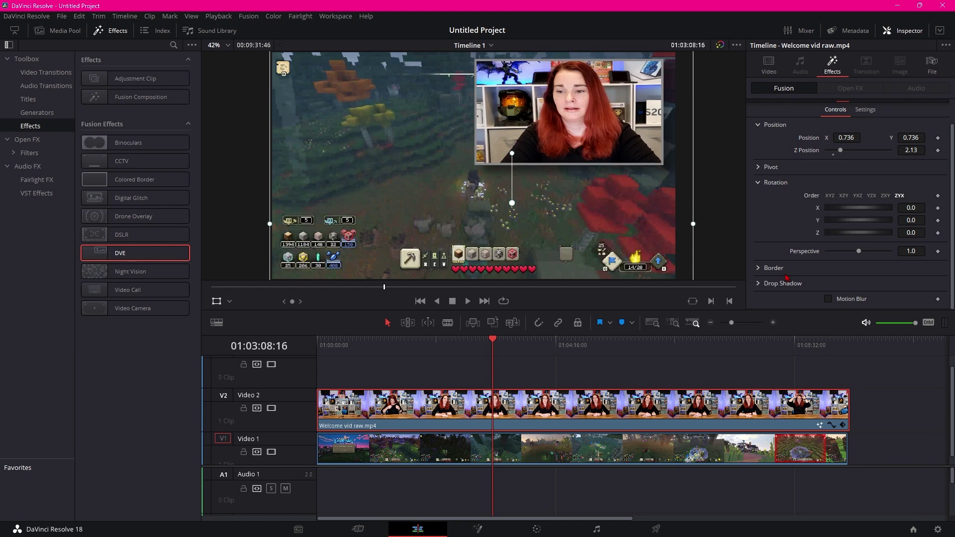
{"action": "left_click", "coordinate": [761, 271]}
{"action": "scroll", "coordinate": [776, 272], "scroll_direction": "down", "scroll_amount": 4}
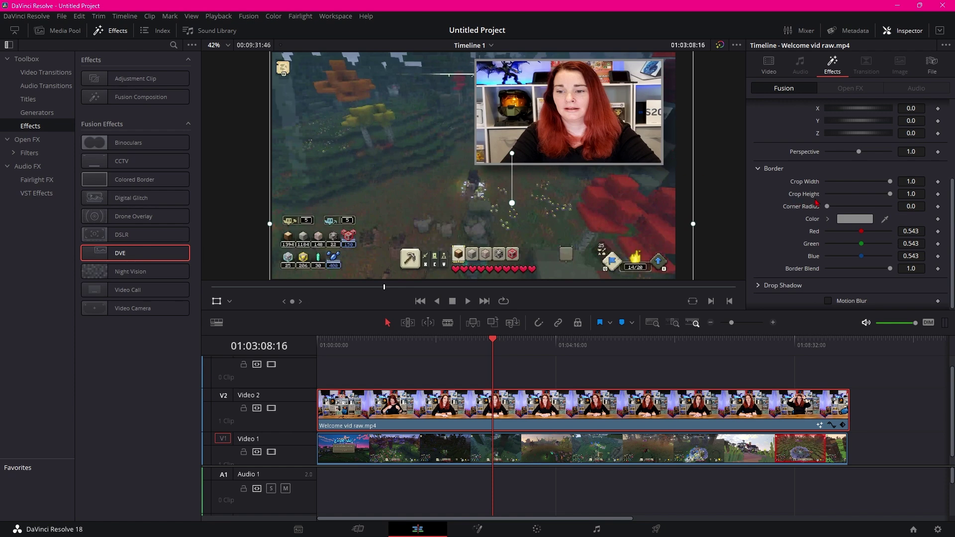
{"action": "left_click", "coordinate": [859, 218]}
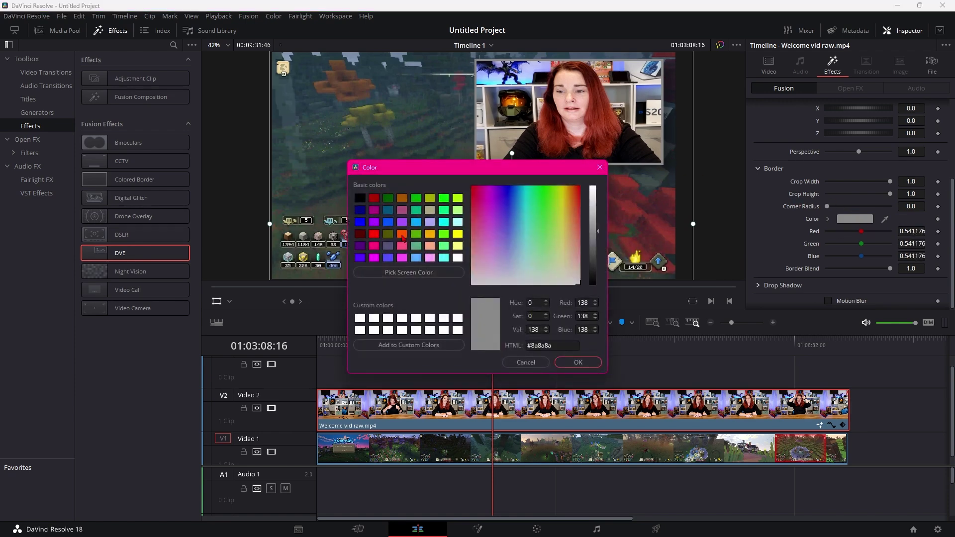
{"action": "left_click", "coordinate": [373, 209]}
{"action": "left_click", "coordinate": [561, 365]}
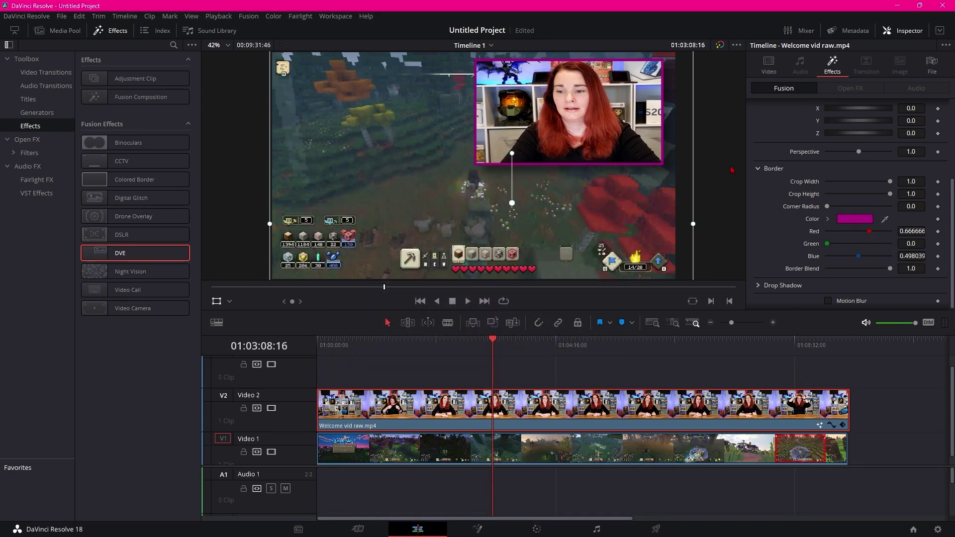
{"action": "scroll", "coordinate": [845, 224], "scroll_direction": "down", "scroll_amount": 1}
{"action": "mouse_move", "coordinate": [889, 267]}
{"action": "left_mouse_down"}
{"action": "mouse_move", "coordinate": [844, 279]}
{"action": "mouse_move", "coordinate": [894, 279]}
{"action": "left_mouse_up"}
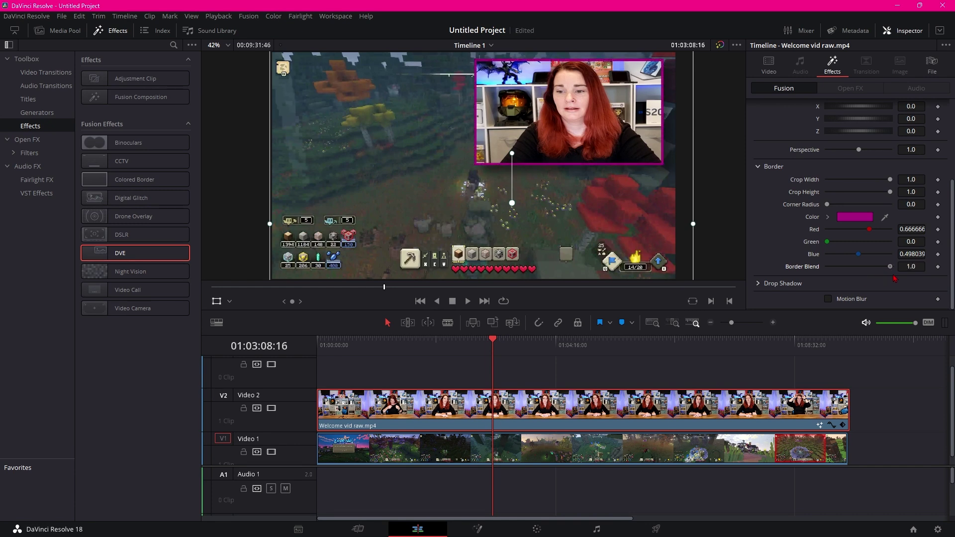
Set the DVE drop shadow to black (#000000) with shadow strength 0.709, drop distance 0.0236 and drop angle 46.0
{"action": "left_click", "coordinate": [776, 283]}
{"action": "scroll", "coordinate": [807, 279], "scroll_direction": "down", "scroll_amount": 2}
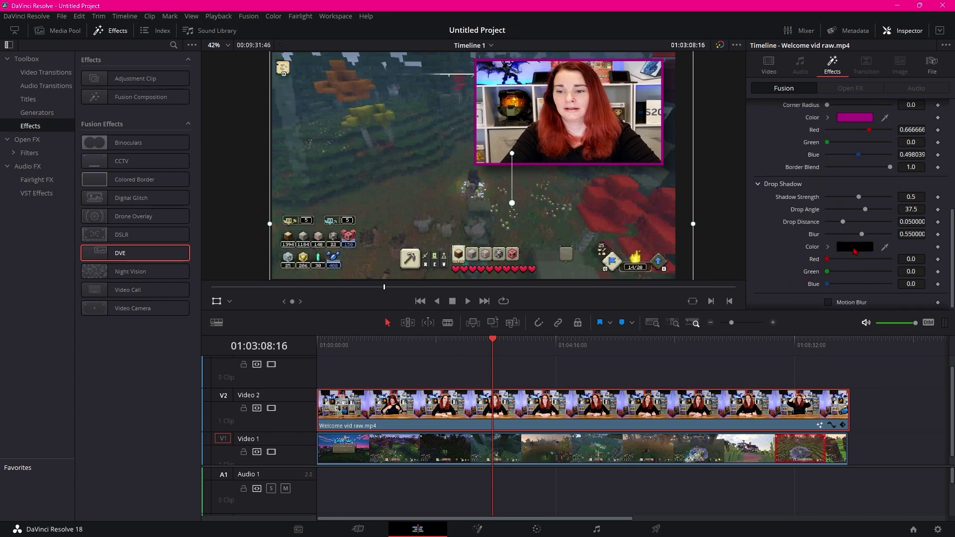
{"action": "left_click", "coordinate": [854, 247]}
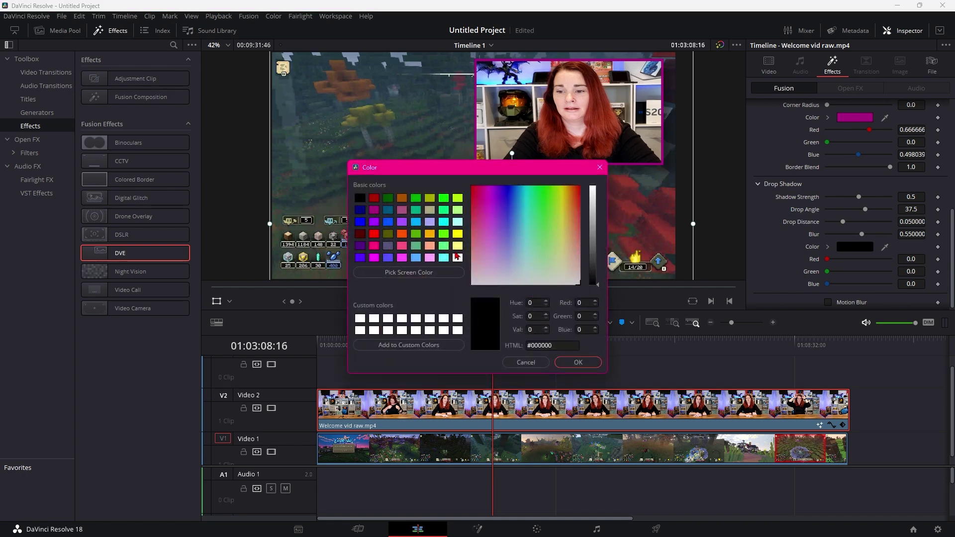
{"action": "left_click", "coordinate": [577, 362]}
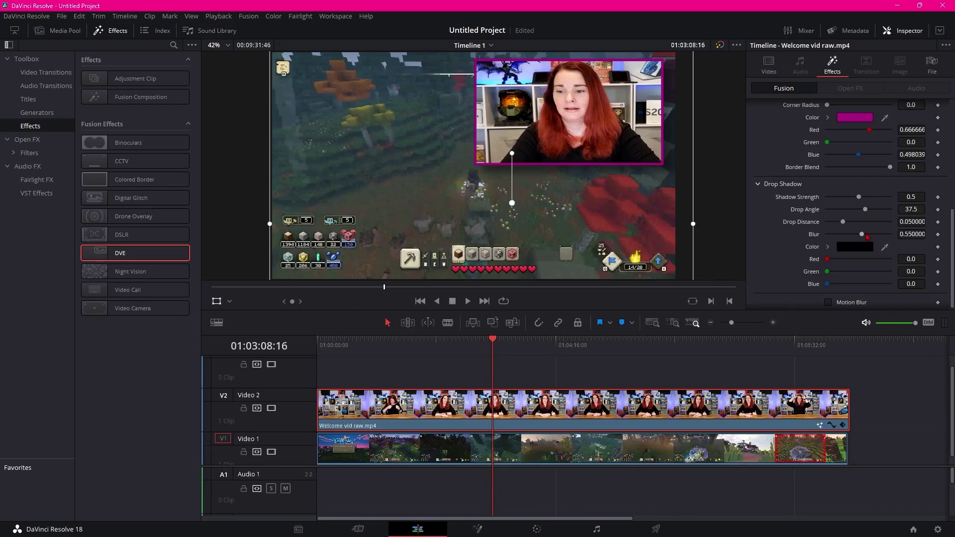
{"action": "mouse_move", "coordinate": [859, 197]}
{"action": "left_mouse_down"}
{"action": "mouse_move", "coordinate": [888, 199]}
{"action": "mouse_move", "coordinate": [852, 201]}
{"action": "mouse_move", "coordinate": [872, 199]}
{"action": "left_mouse_up"}
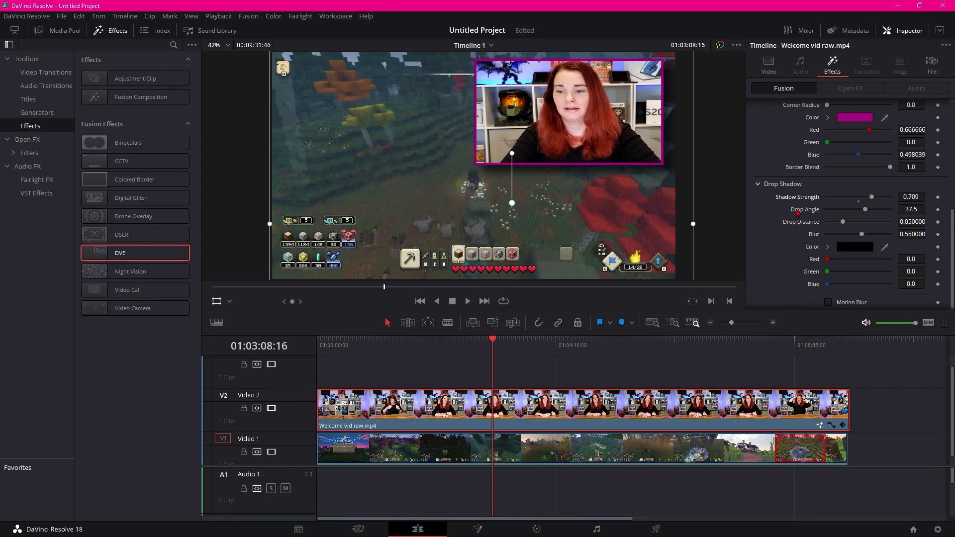
{"action": "mouse_move", "coordinate": [847, 227]}
{"action": "left_mouse_down"}
{"action": "mouse_move", "coordinate": [860, 225]}
{"action": "mouse_move", "coordinate": [838, 223]}
{"action": "left_mouse_up"}
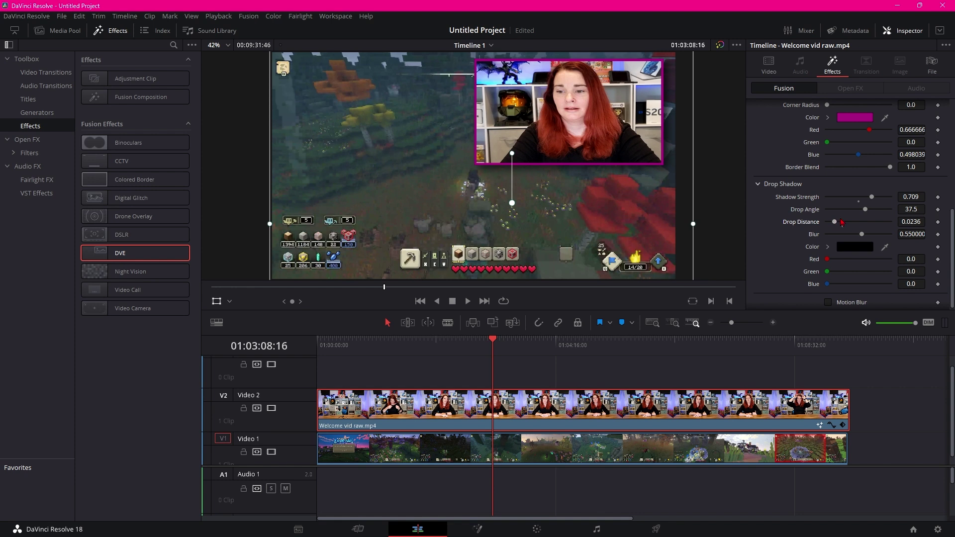
{"action": "left_click_drag", "start_coordinate": [865, 210], "coordinate": [890, 210]}
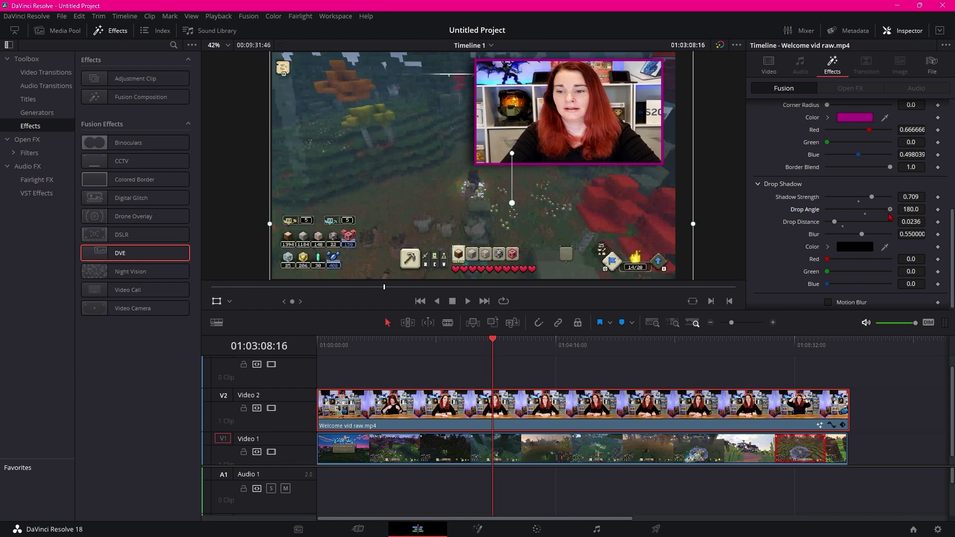
{"action": "left_click_drag", "start_coordinate": [897, 222], "coordinate": [868, 222]}
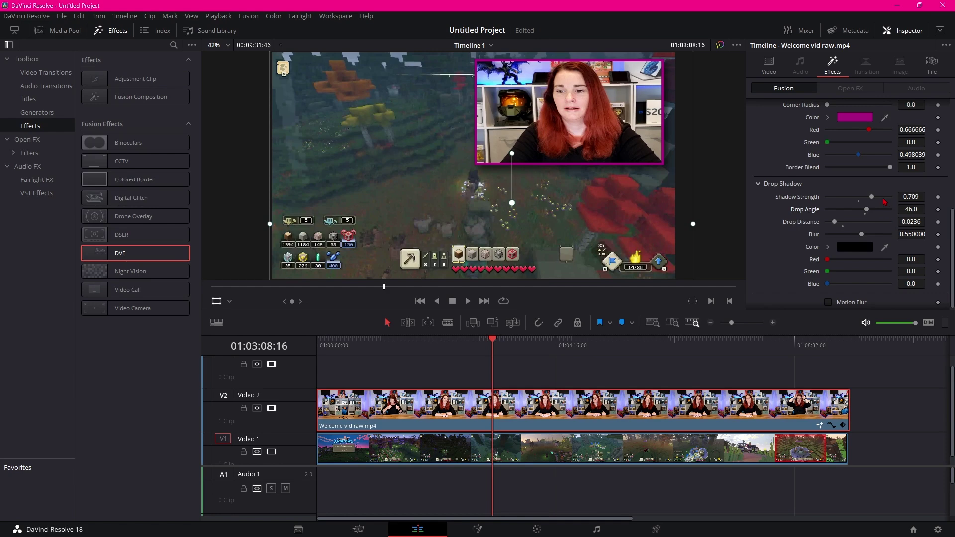
Try version 3 of the welcome clip's DVE effect and switch to version 4
{"action": "scroll", "coordinate": [884, 201], "scroll_direction": "up", "scroll_amount": 10}
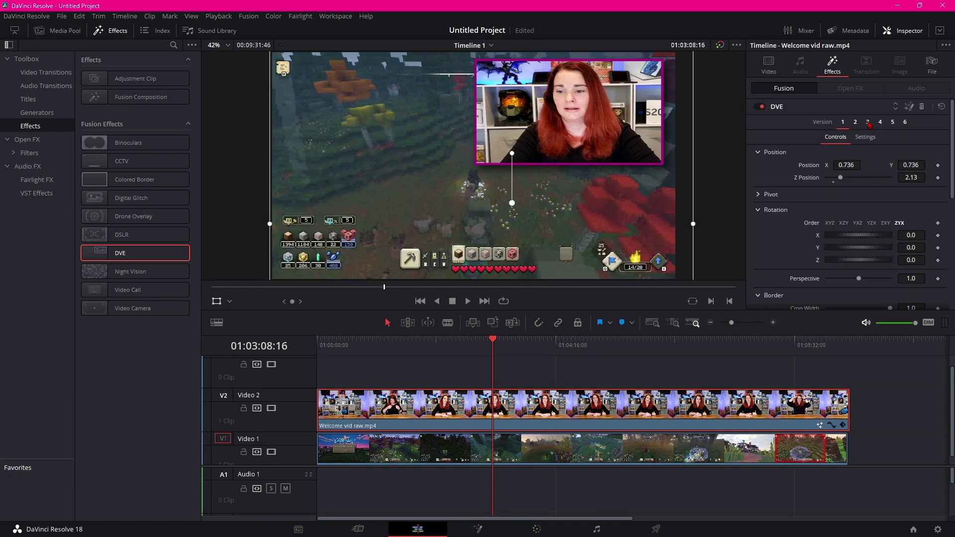
{"action": "left_click", "coordinate": [868, 123]}
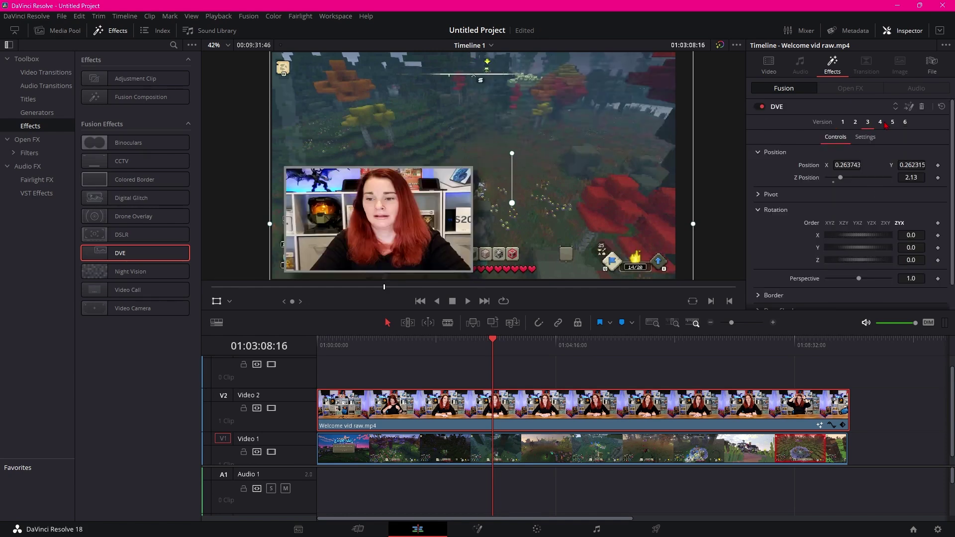
{"action": "left_click", "coordinate": [881, 122]}
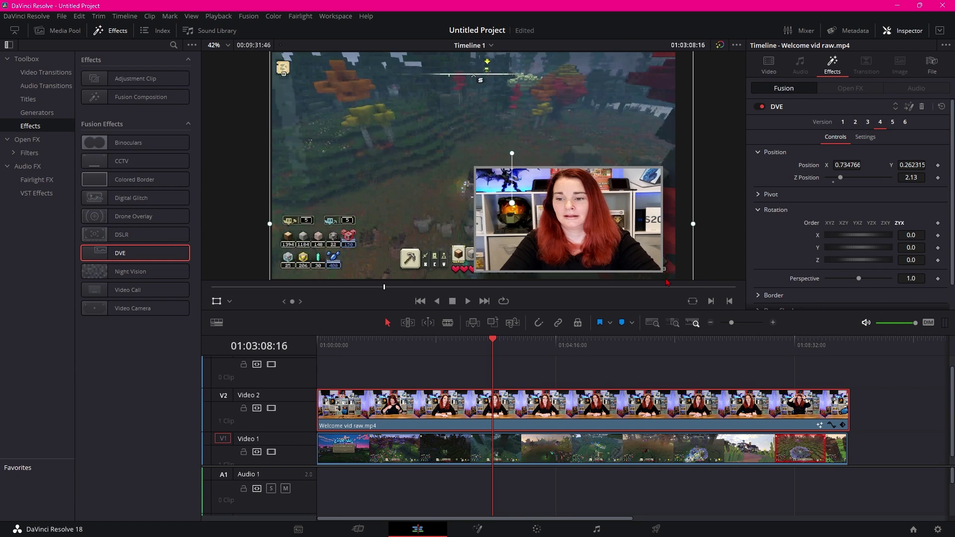
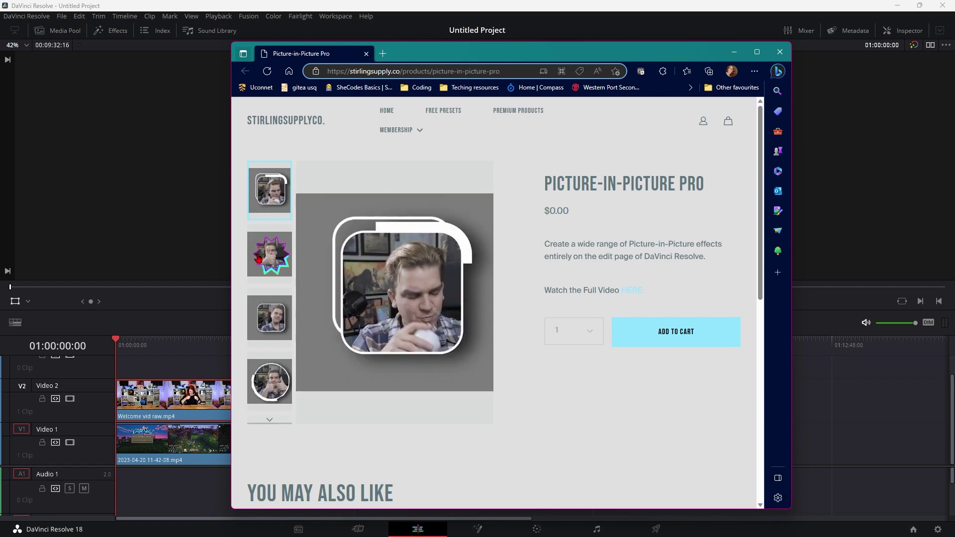
In the browser, order the free Picture-in-Picture Pro effect from StirlingSupplyCo and download SSC_Pip_Pro.zip
{"action": "left_click", "coordinate": [271, 261]}
{"action": "left_click", "coordinate": [269, 318]}
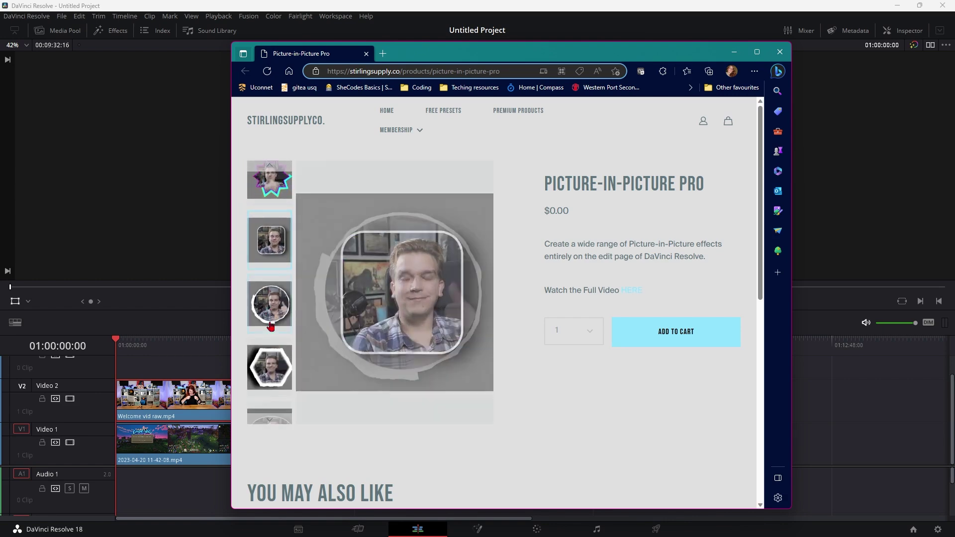
{"action": "left_click", "coordinate": [271, 357]}
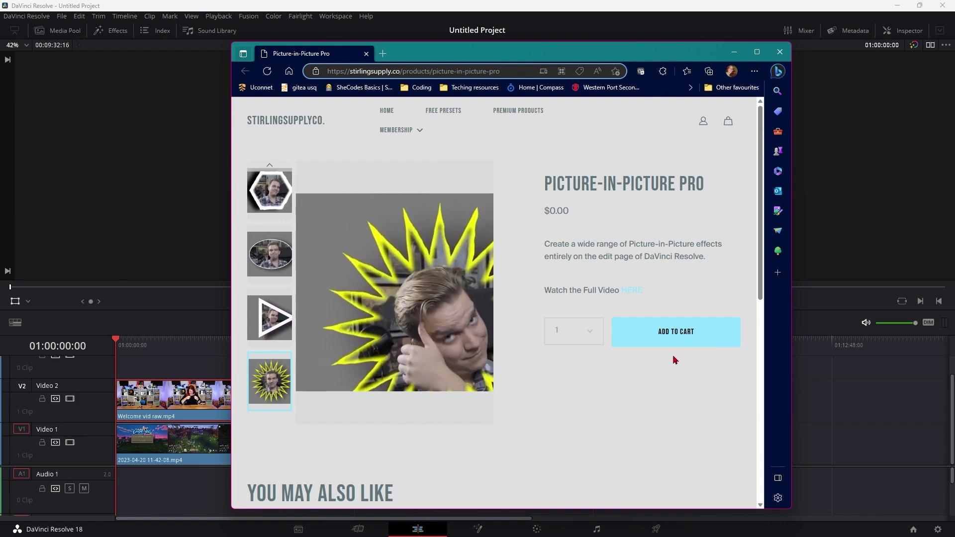
{"action": "left_click", "coordinate": [699, 333]}
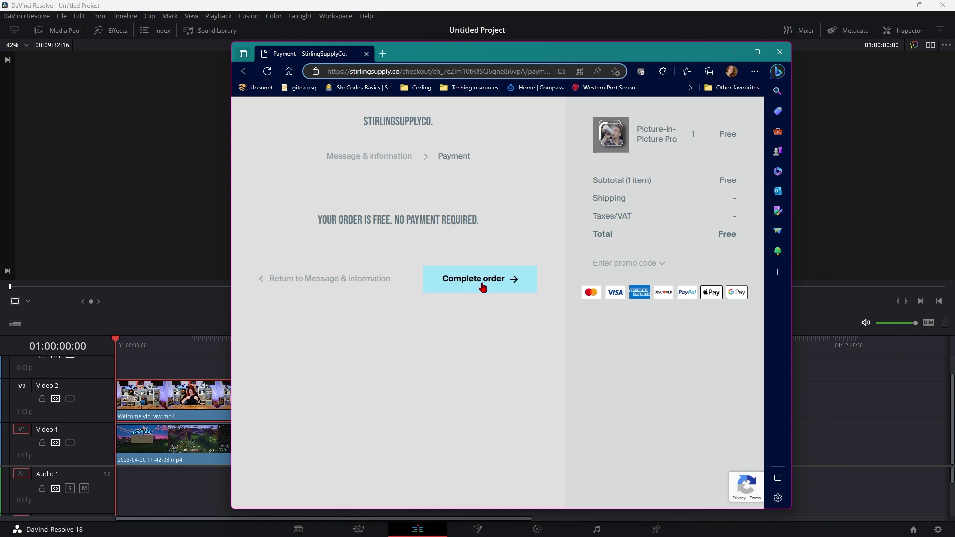
{"action": "left_click", "coordinate": [481, 282]}
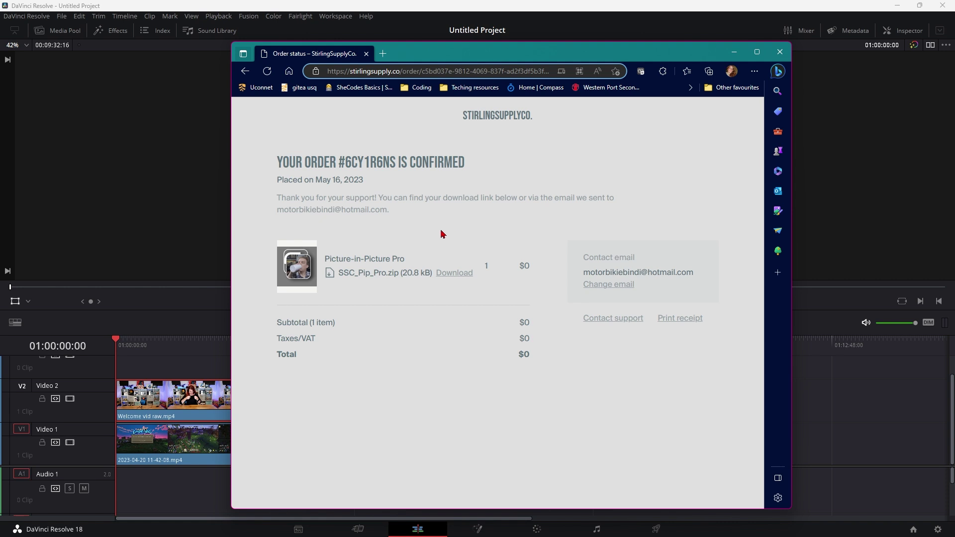
{"action": "left_click", "coordinate": [455, 276]}
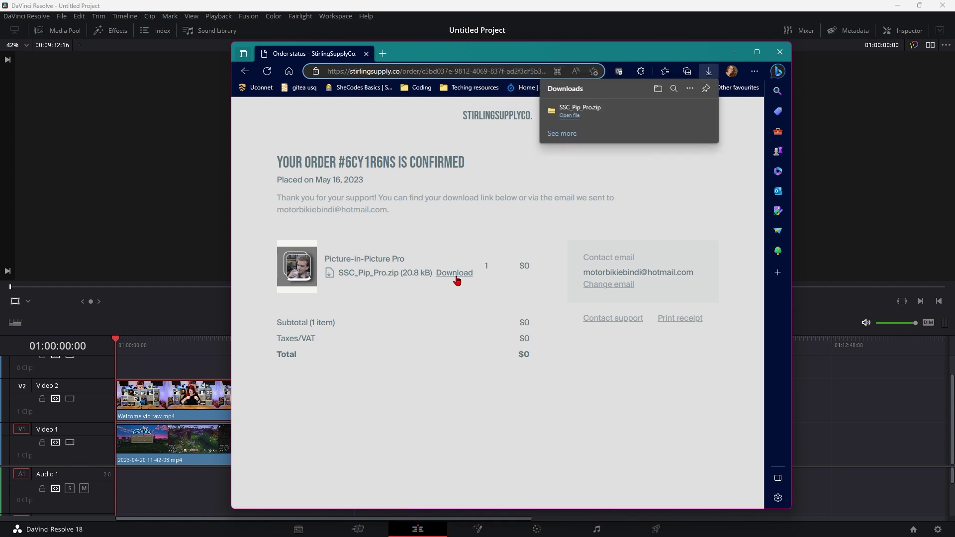
Open the downloaded SSC_Pip_Pro.zip and install its SSC_Pip_Pro.drfx template bundle in DaVinci Resolve
{"action": "mouse_move", "coordinate": [681, 119]}
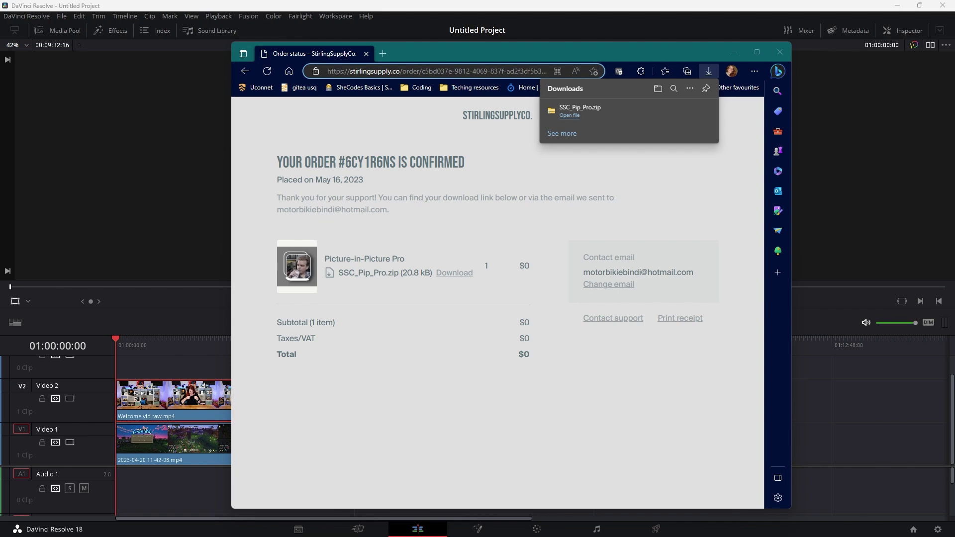
{"action": "left_click", "coordinate": [680, 117]}
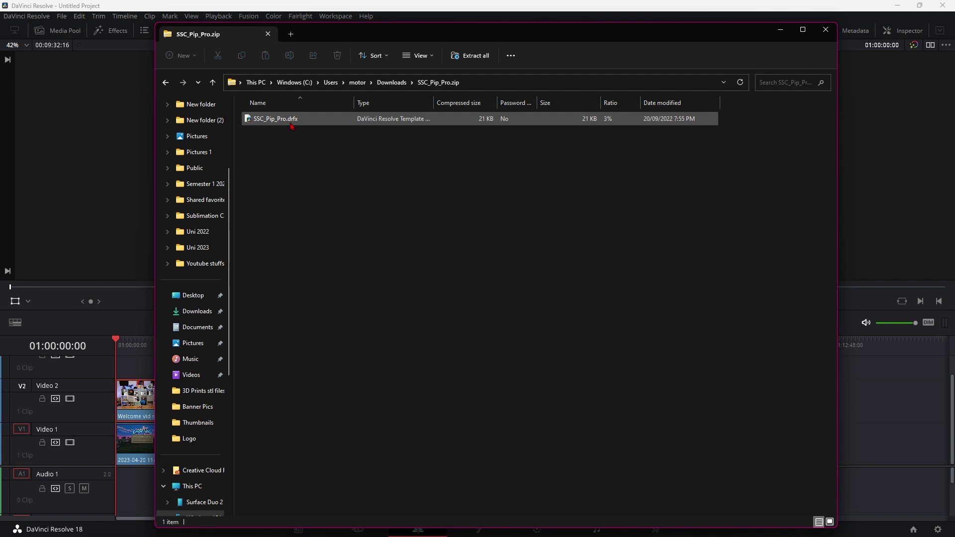
{"action": "left_click", "coordinate": [292, 125]}
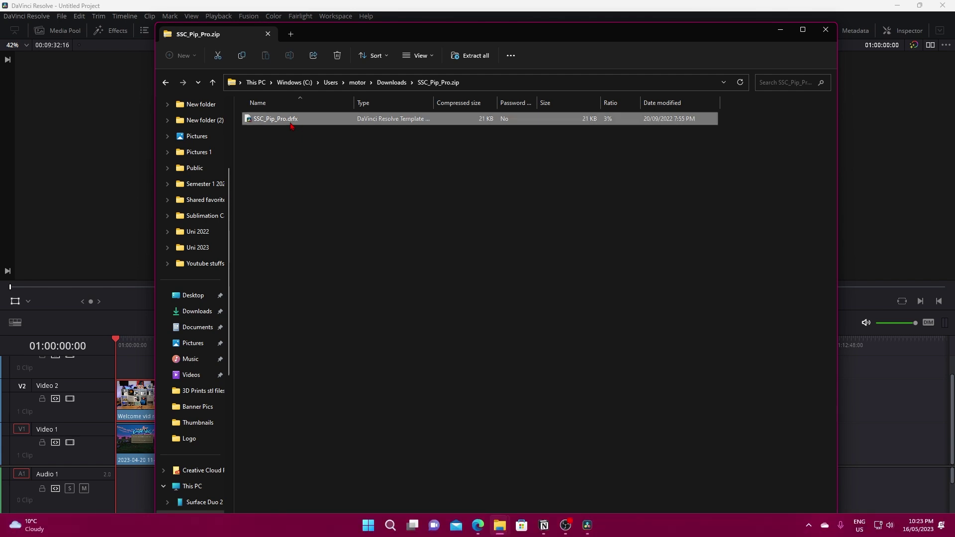
{"action": "left_click", "coordinate": [589, 526]}
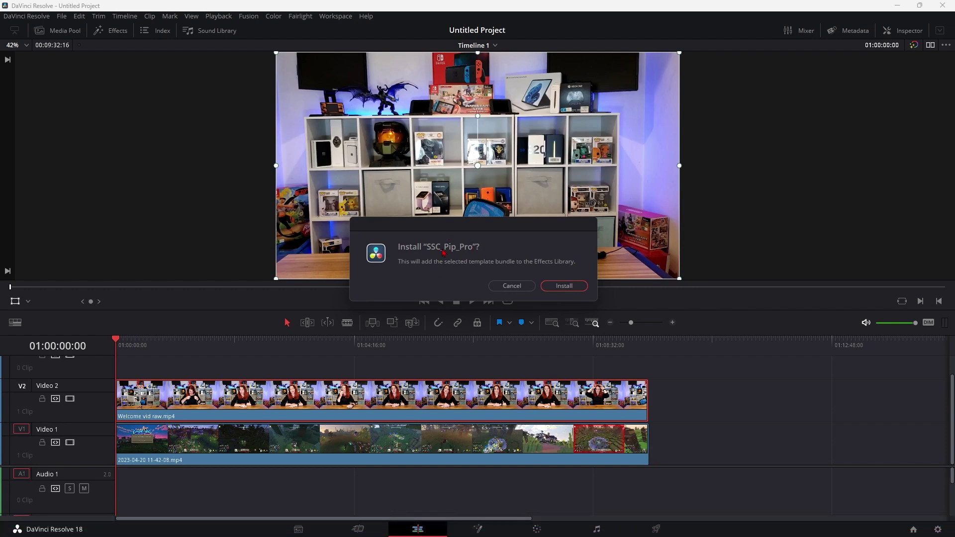
{"action": "left_click", "coordinate": [577, 287]}
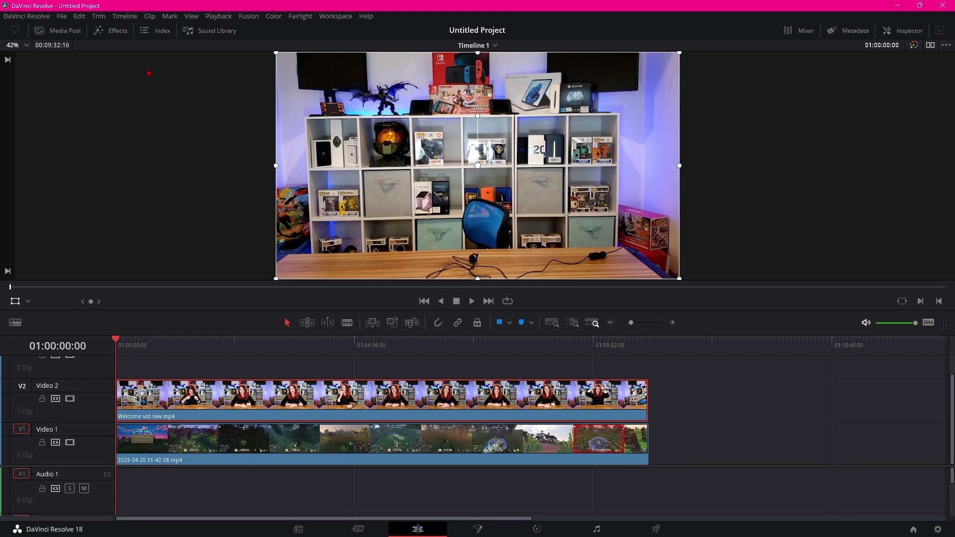
Apply the SSC_PiP_Pro effect to the welcome clip on Video 2 and preview the overlay at 01:02:46:24
{"action": "left_click", "coordinate": [114, 31]}
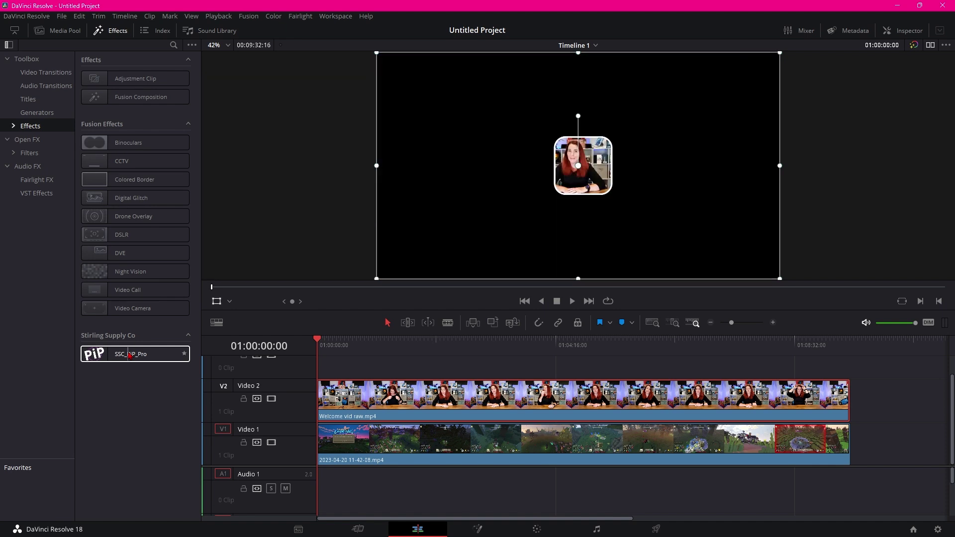
{"action": "left_click_drag", "start_coordinate": [130, 355], "coordinate": [446, 398]}
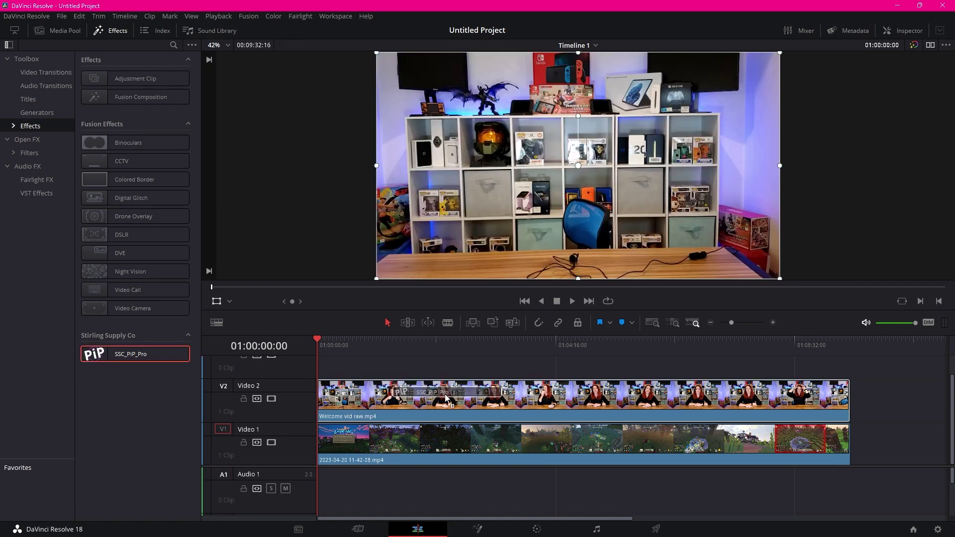
{"action": "left_click_drag", "start_coordinate": [446, 398], "coordinate": [446, 398]}
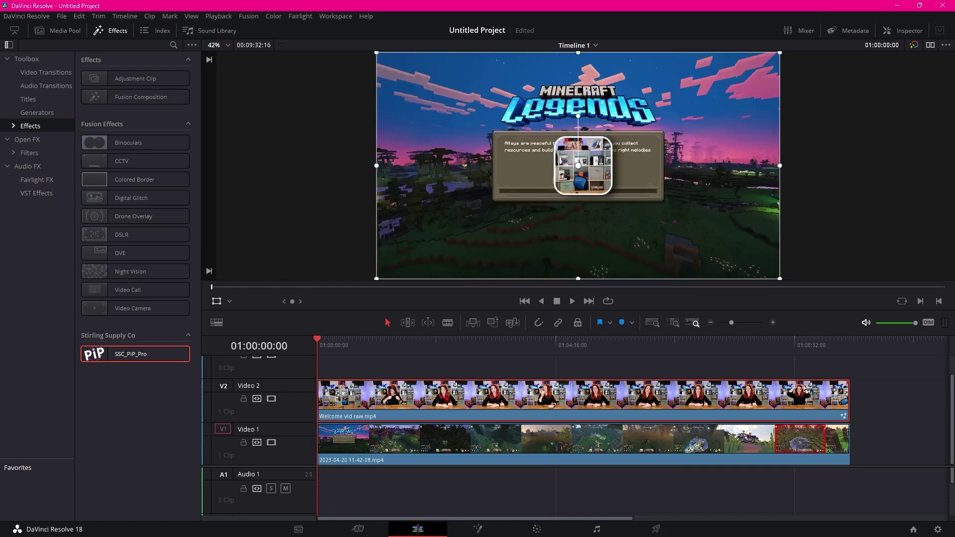
{"action": "left_click_drag", "start_coordinate": [317, 341], "coordinate": [473, 351]}
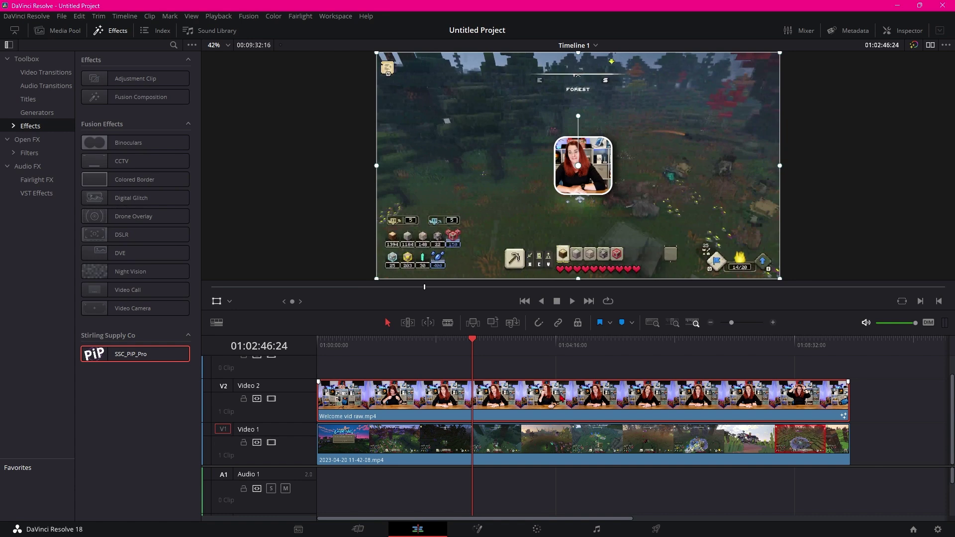
Set the SSC_PiP_Pro effect's master size to 0.67 on the welcome clip and show its mask shape controls
{"action": "left_click", "coordinate": [908, 31]}
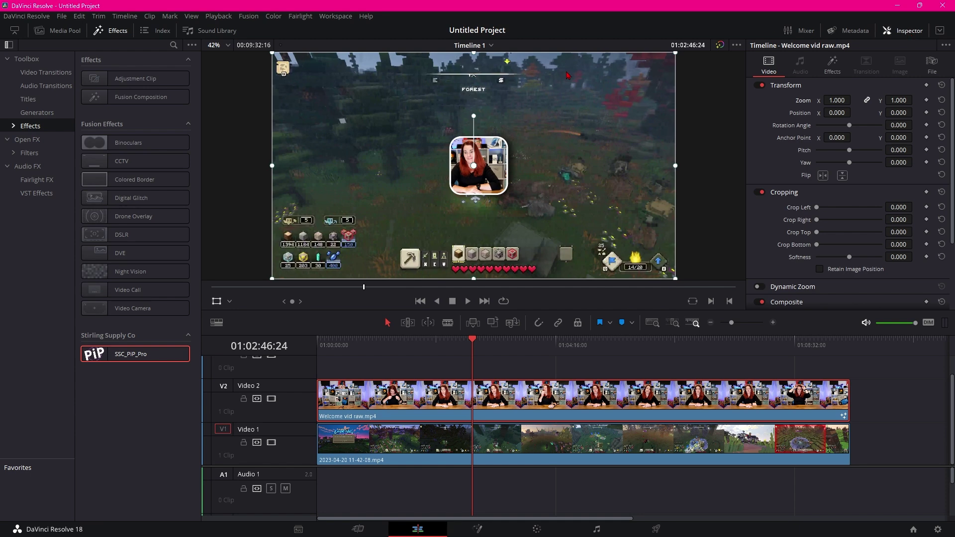
{"action": "left_click", "coordinate": [112, 32]}
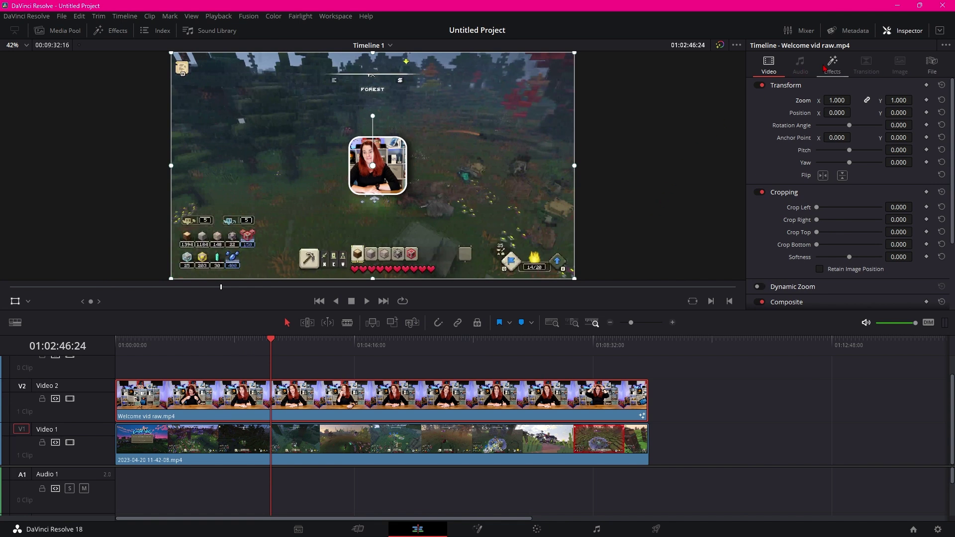
{"action": "left_click", "coordinate": [835, 69]}
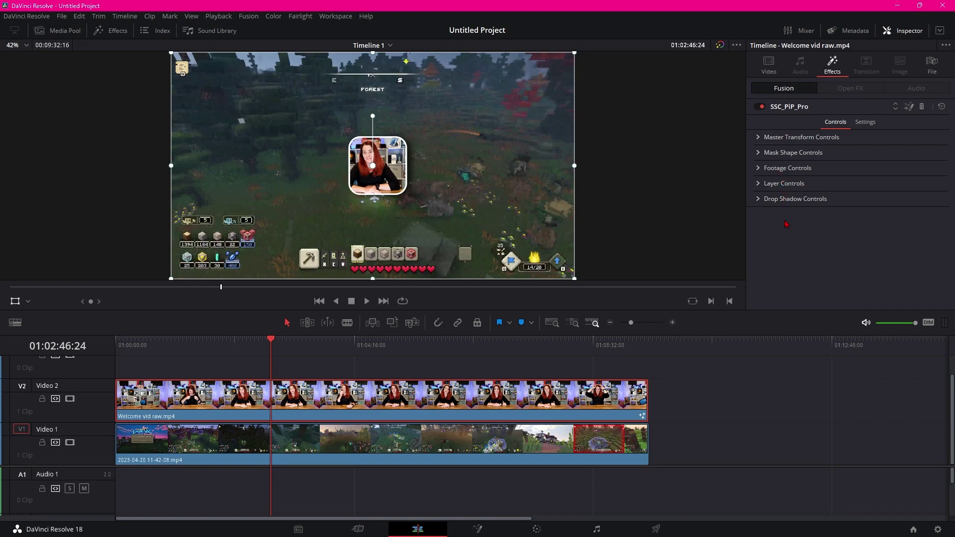
{"action": "left_click", "coordinate": [756, 138]}
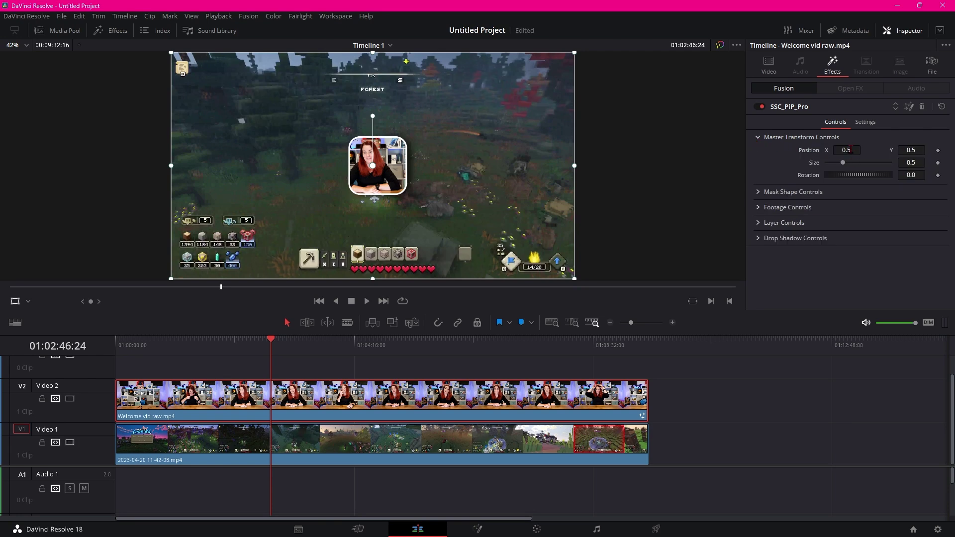
{"action": "mouse_move", "coordinate": [846, 166]}
{"action": "left_mouse_down"}
{"action": "mouse_move", "coordinate": [875, 163]}
{"action": "mouse_move", "coordinate": [852, 169]}
{"action": "left_mouse_up"}
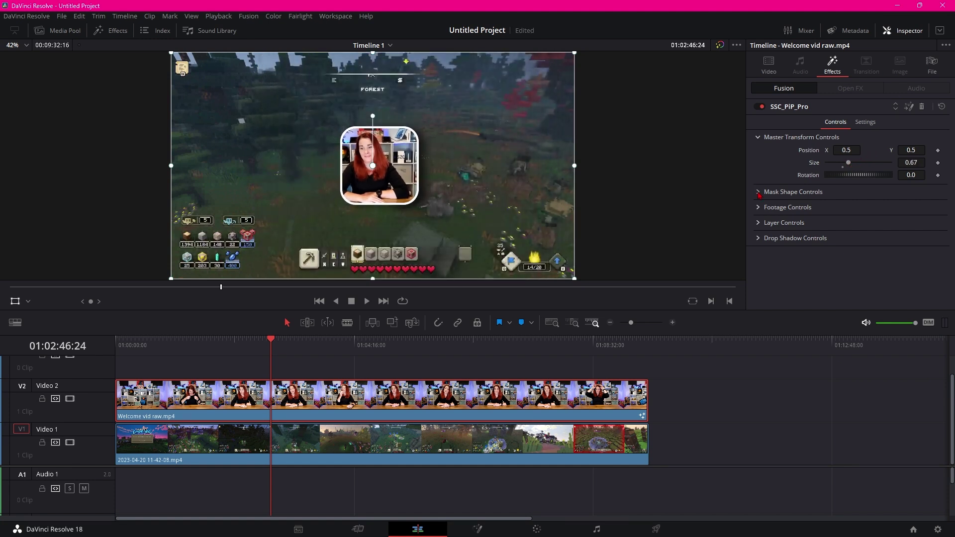
{"action": "left_click", "coordinate": [758, 192]}
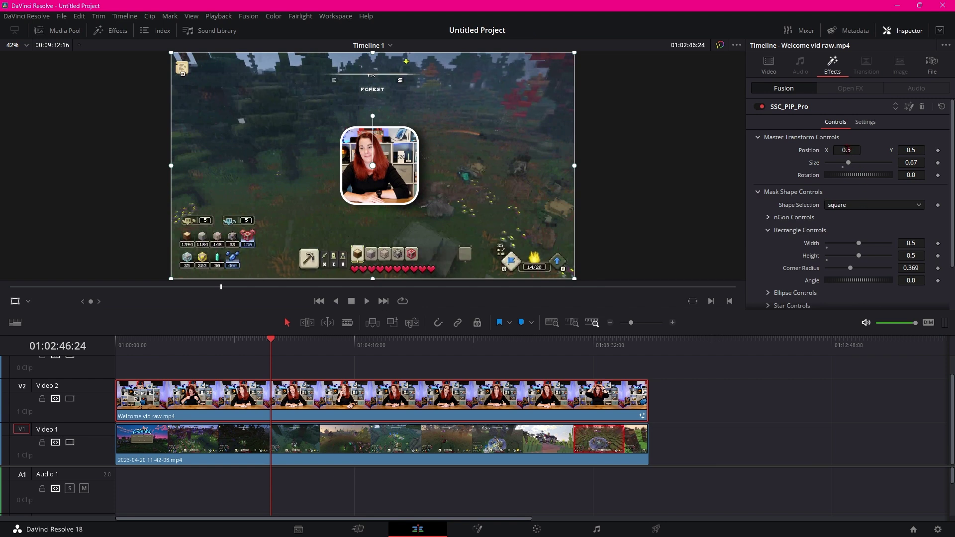
Reframe the welcome clip inside the overlay by setting its transform Position X to 121 and its zoom to 0.92
{"action": "left_click", "coordinate": [769, 64]}
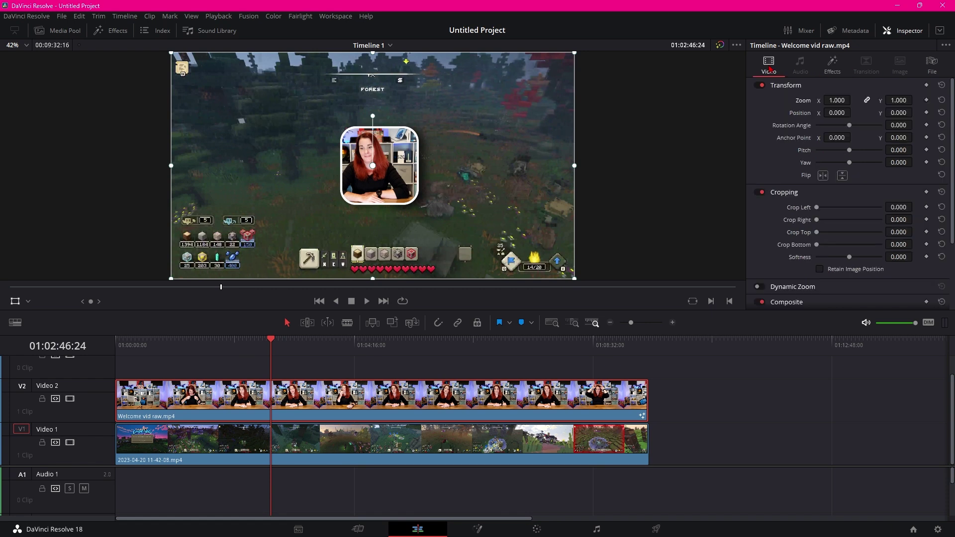
{"action": "left_click_drag", "start_coordinate": [838, 111], "coordinate": [853, 111]}
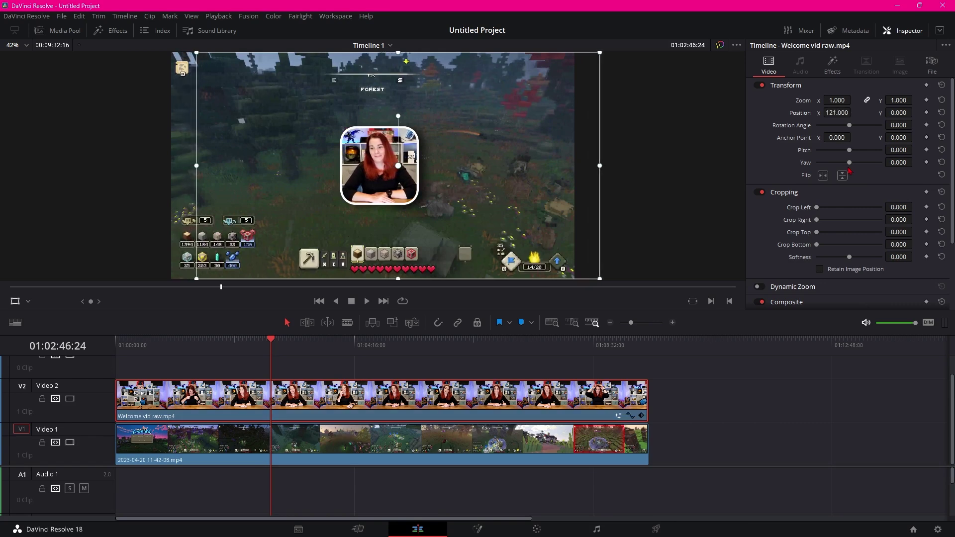
{"action": "left_click_drag", "start_coordinate": [845, 100], "coordinate": [853, 100]}
{"action": "left_click_drag", "start_coordinate": [836, 100], "coordinate": [806, 100]}
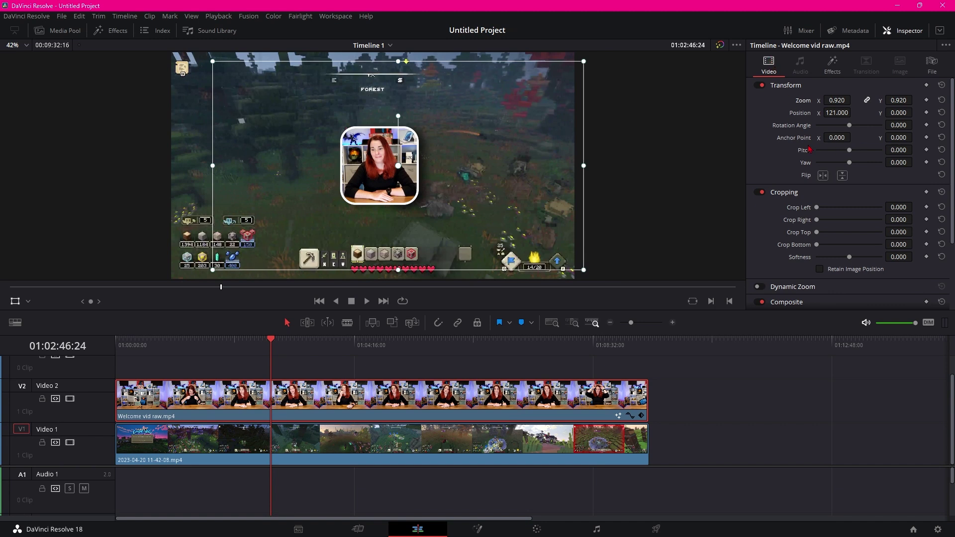
Set the SSC_PiP_Pro effect's master position to X 0.09 and Y 0.195, and the rectangle mask's height to 0.433
{"action": "left_click", "coordinate": [833, 70]}
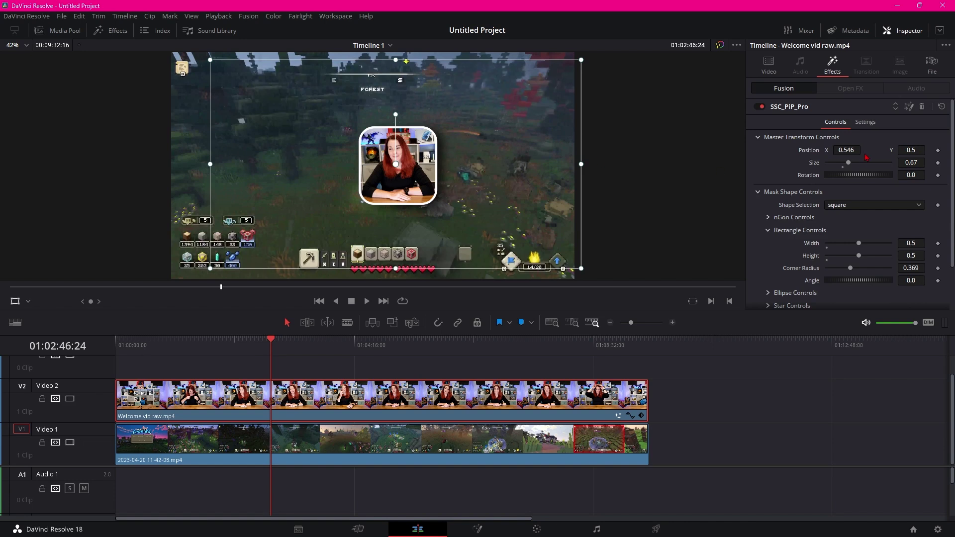
{"action": "left_click_drag", "start_coordinate": [850, 150], "coordinate": [630, 150]}
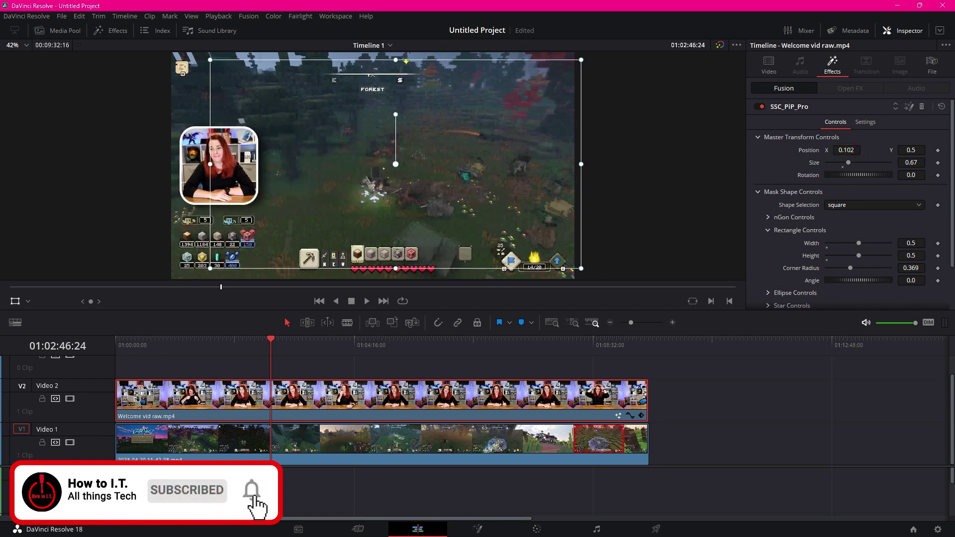
{"action": "left_click_drag", "start_coordinate": [910, 149], "coordinate": [759, 150]}
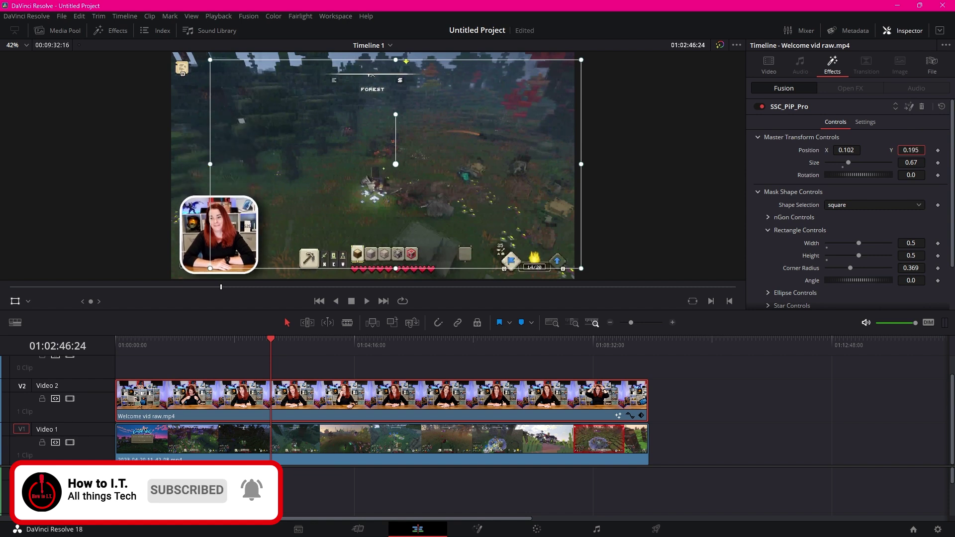
{"action": "left_click_drag", "start_coordinate": [852, 150], "coordinate": [846, 150]}
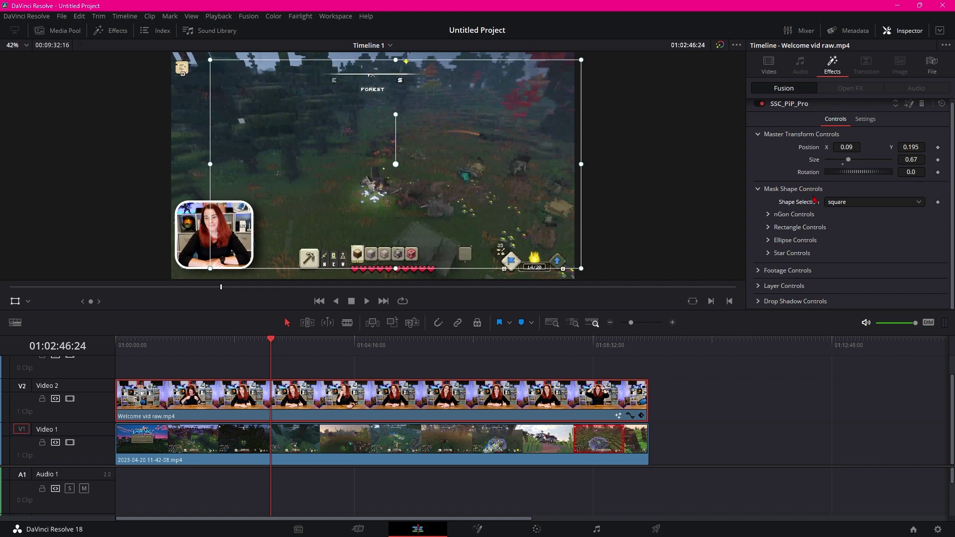
Try the Circle, Star and nGon mask shapes on the webcam overlay
{"action": "left_click", "coordinate": [860, 203]}
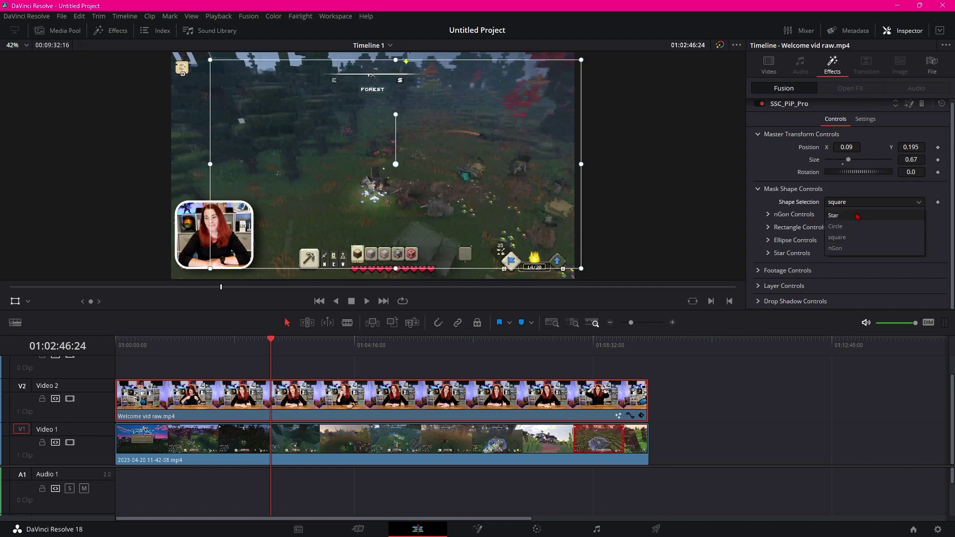
{"action": "left_click", "coordinate": [841, 227]}
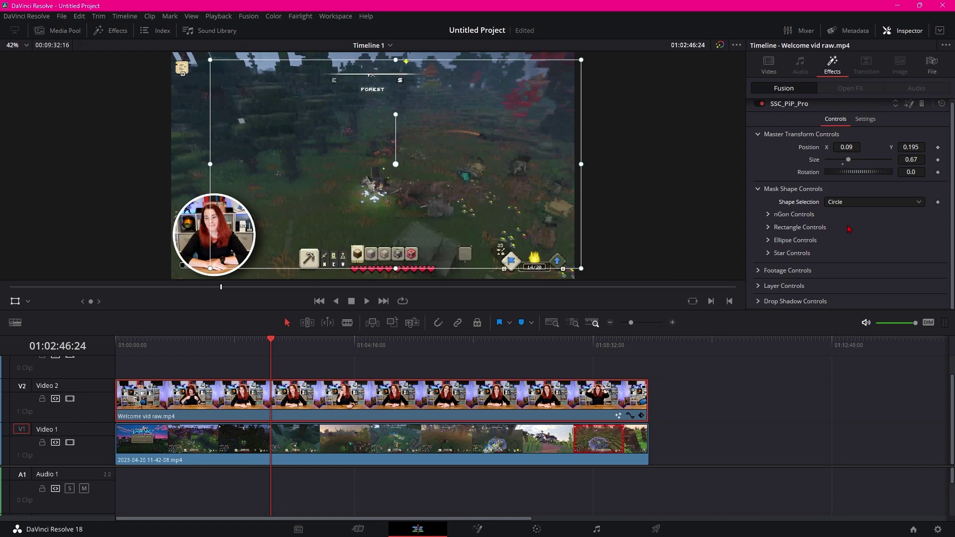
{"action": "left_click", "coordinate": [883, 206]}
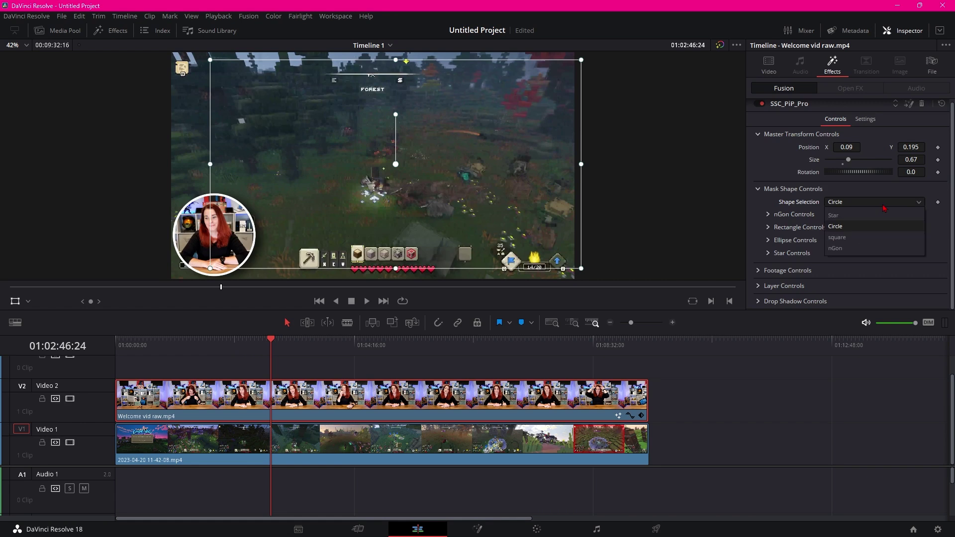
{"action": "left_click", "coordinate": [857, 216]}
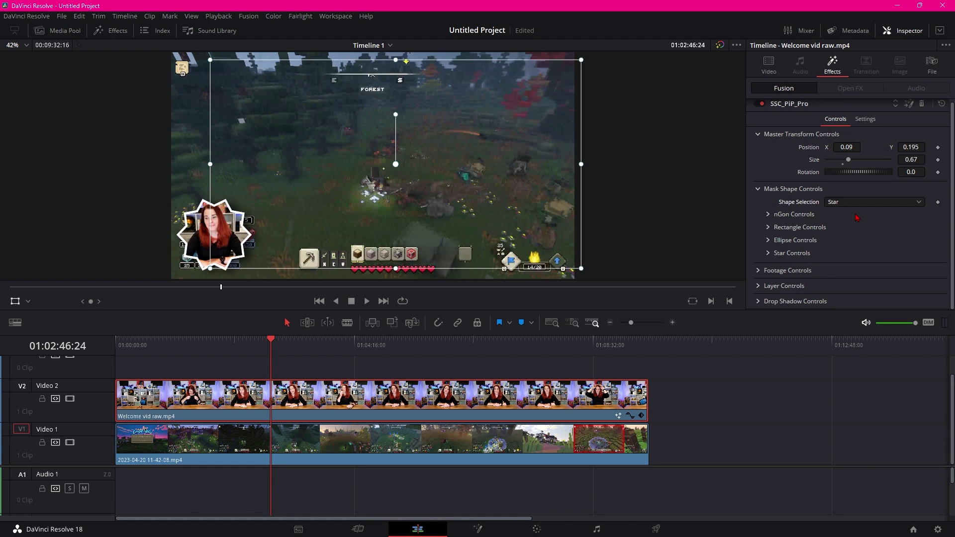
{"action": "left_click", "coordinate": [857, 203]}
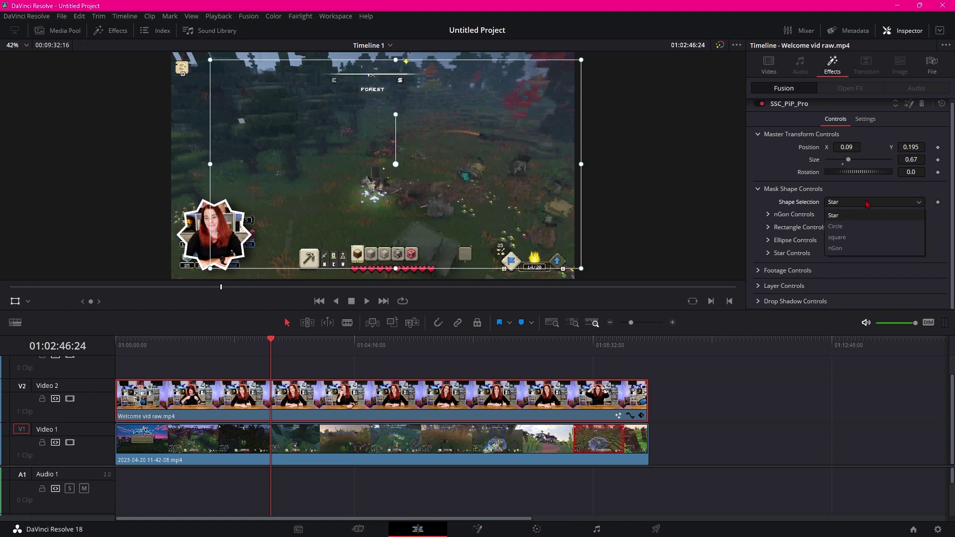
{"action": "left_click", "coordinate": [850, 249]}
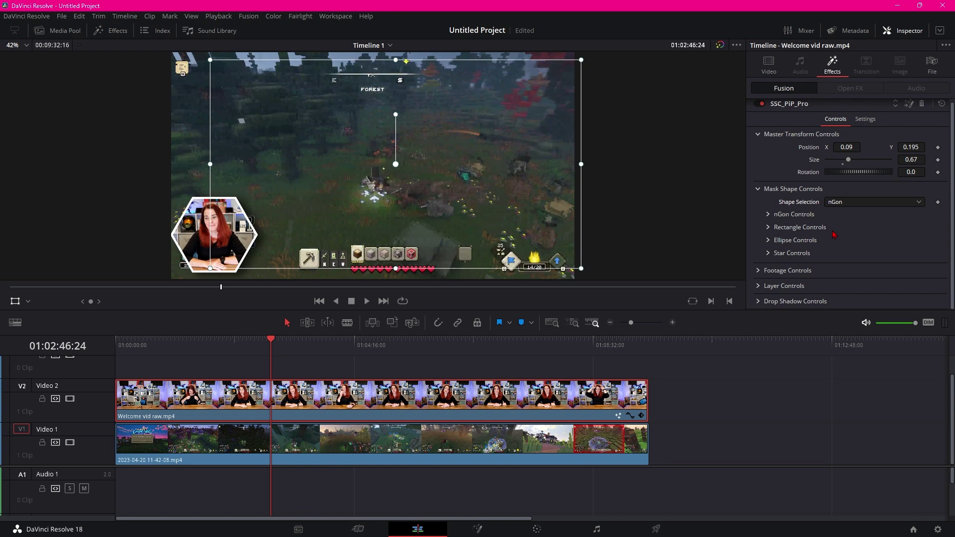
Switch the mask to Star, try 20 points, and settle on 9 points, depth 0.787, width 0.583, height 0.598 and angle -44.3
{"action": "left_click", "coordinate": [845, 203]}
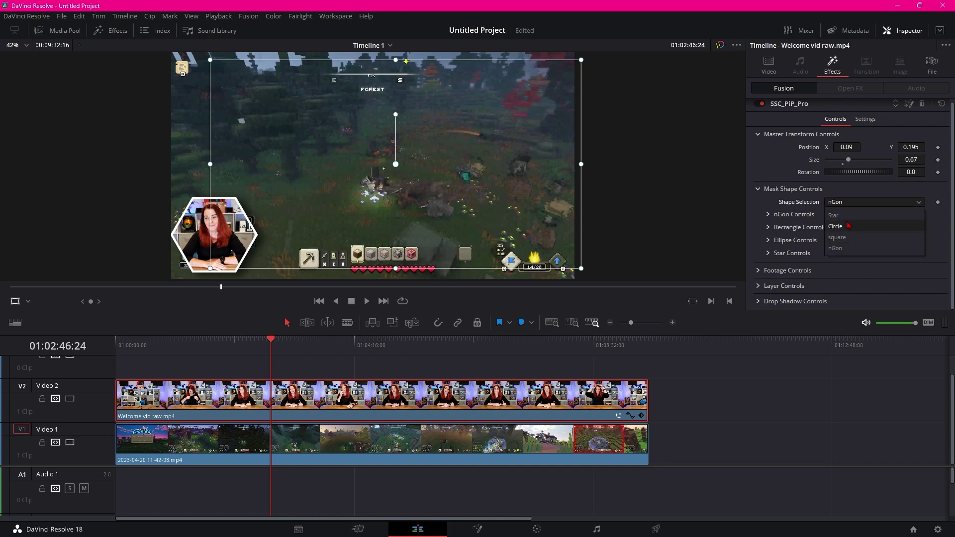
{"action": "left_click", "coordinate": [838, 214]}
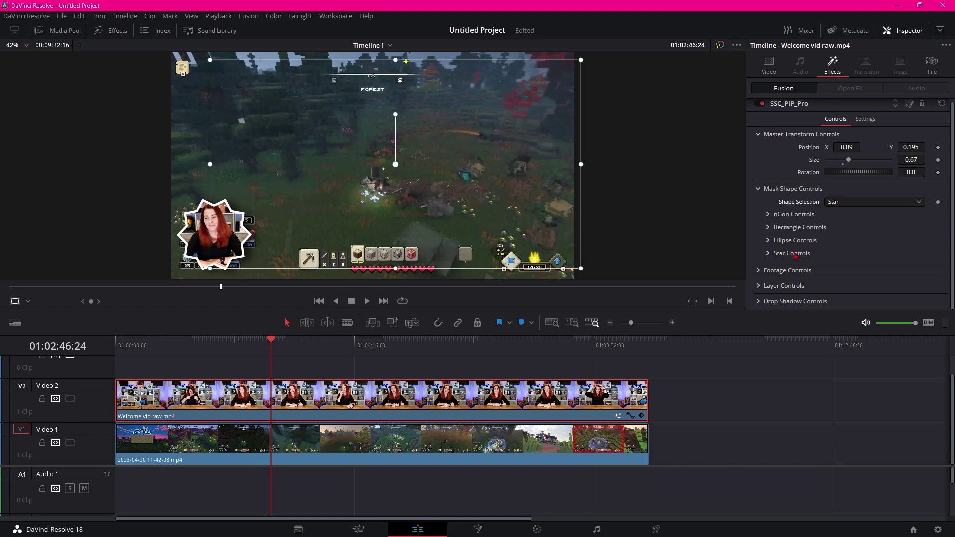
{"action": "left_click", "coordinate": [769, 254]}
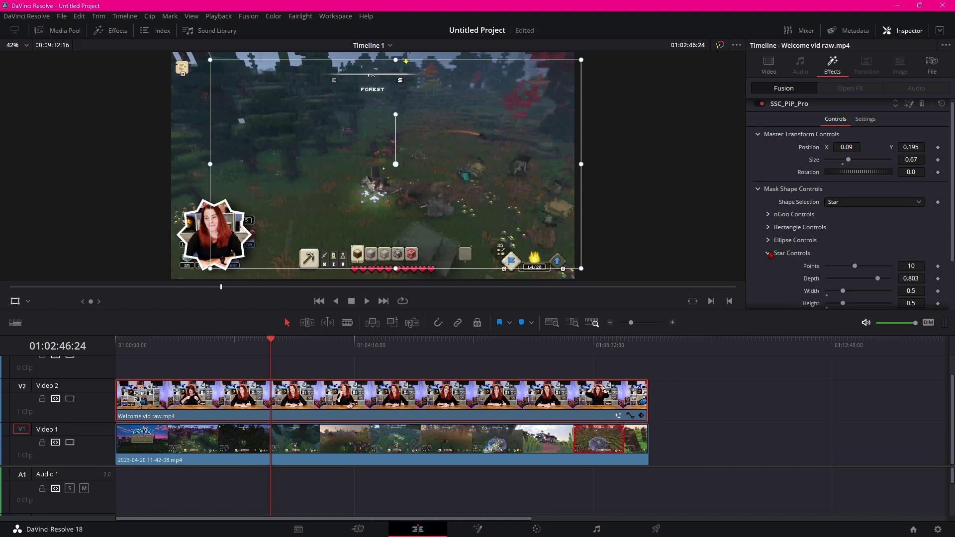
{"action": "scroll", "coordinate": [846, 247], "scroll_direction": "down", "scroll_amount": 2}
{"action": "key", "text": "ctrl+s"}
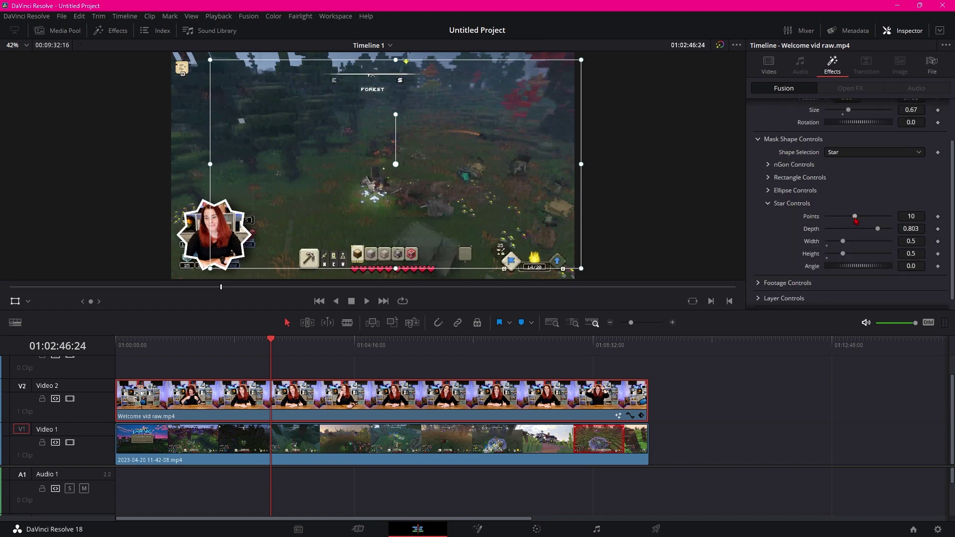
{"action": "left_click_drag", "start_coordinate": [856, 220], "coordinate": [893, 218]}
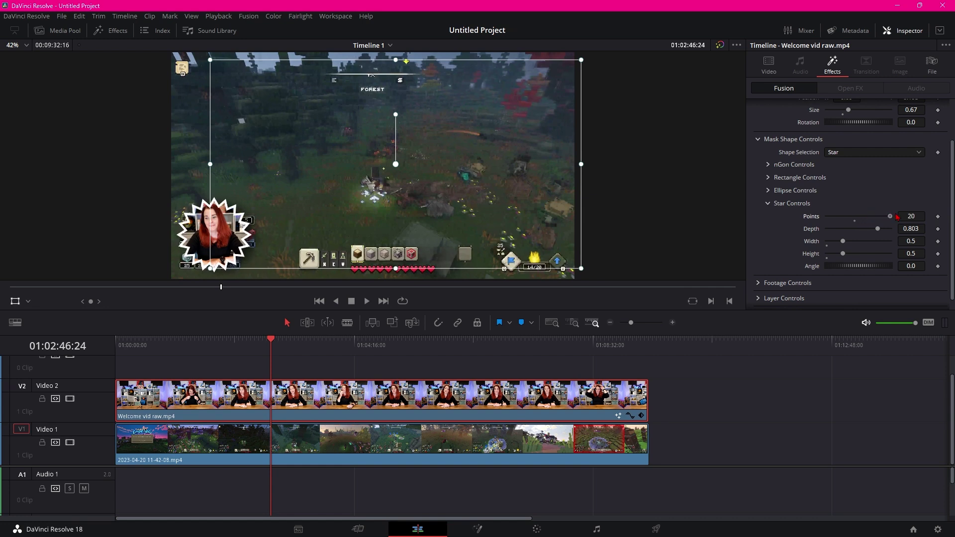
{"action": "mouse_move", "coordinate": [879, 230]}
{"action": "left_mouse_down"}
{"action": "mouse_move", "coordinate": [864, 237]}
{"action": "mouse_move", "coordinate": [883, 236]}
{"action": "left_mouse_up"}
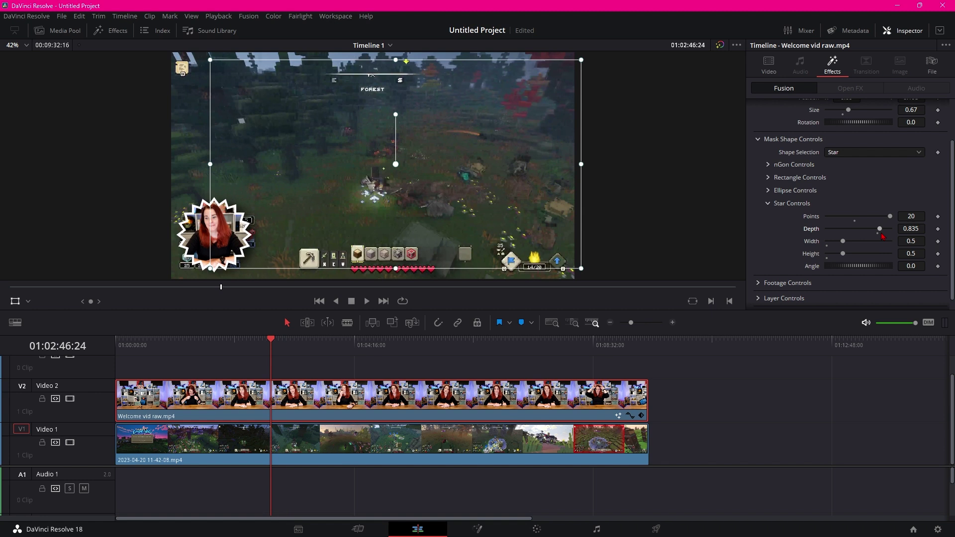
{"action": "mouse_move", "coordinate": [843, 242]}
{"action": "left_mouse_down"}
{"action": "mouse_move", "coordinate": [855, 244]}
{"action": "mouse_move", "coordinate": [852, 255]}
{"action": "left_mouse_up"}
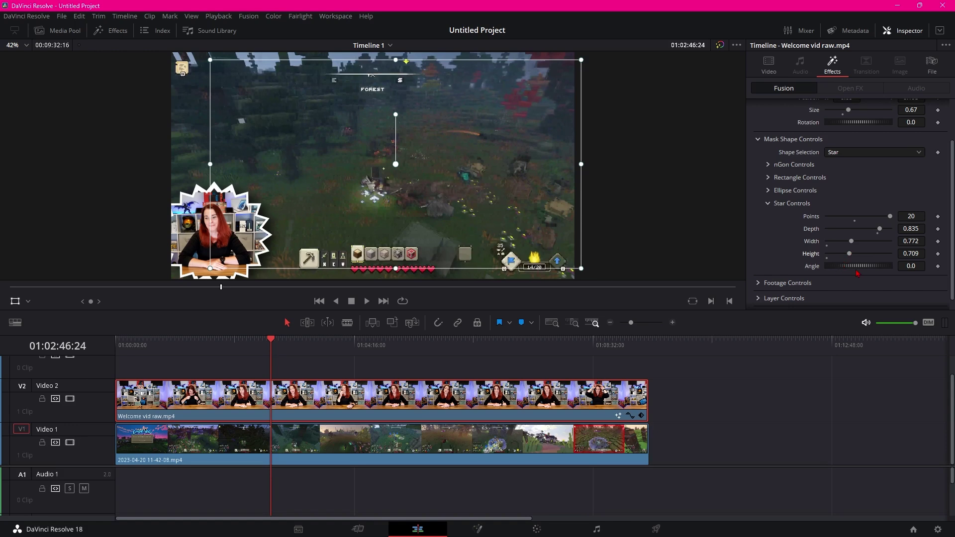
{"action": "left_click_drag", "start_coordinate": [853, 267], "coordinate": [844, 268]}
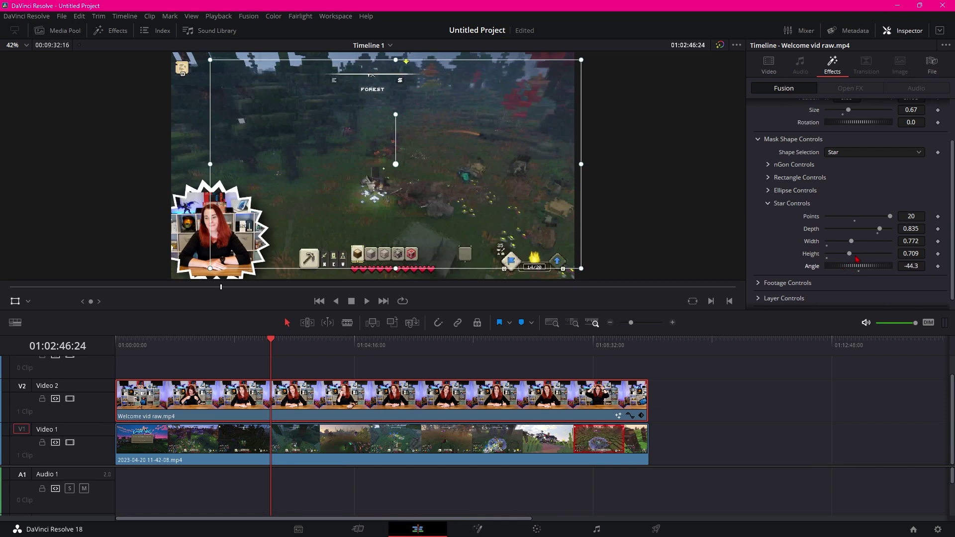
{"action": "left_click_drag", "start_coordinate": [851, 259], "coordinate": [861, 232]}
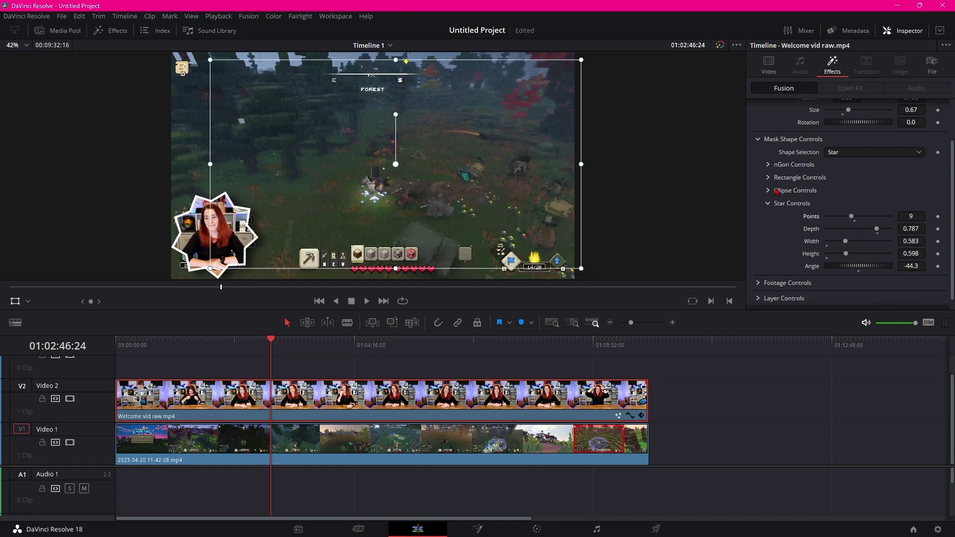
Switch the mask shape to Circle and set its ellipse width to 0.646, height to 0.346 and angle to 88.7
{"action": "left_click", "coordinate": [769, 193]}
{"action": "left_click", "coordinate": [847, 152]}
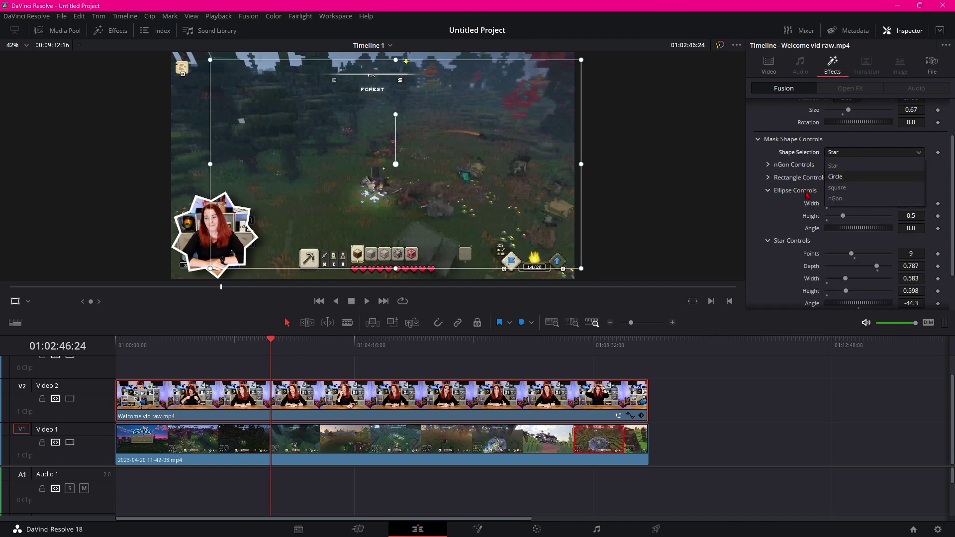
{"action": "left_click", "coordinate": [845, 175]}
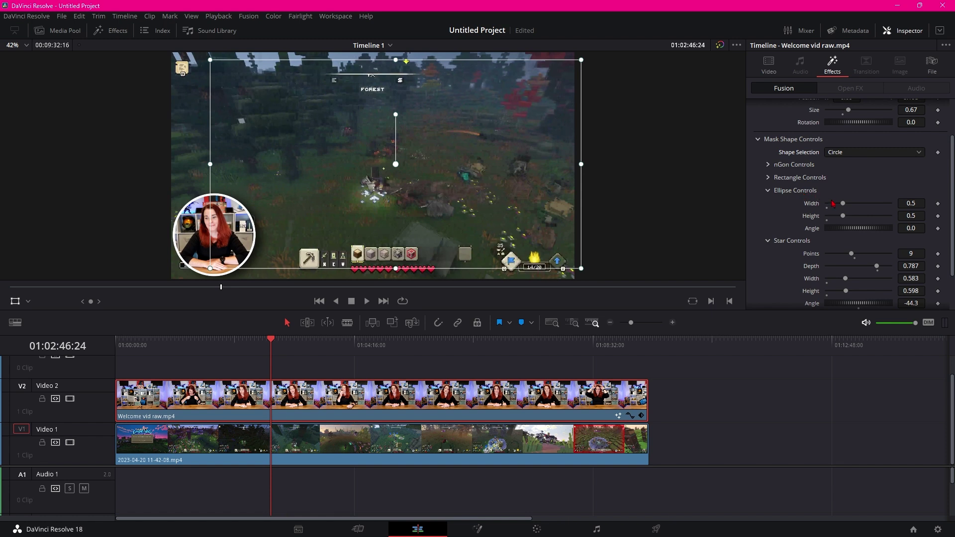
{"action": "left_click_drag", "start_coordinate": [843, 202], "coordinate": [869, 225]}
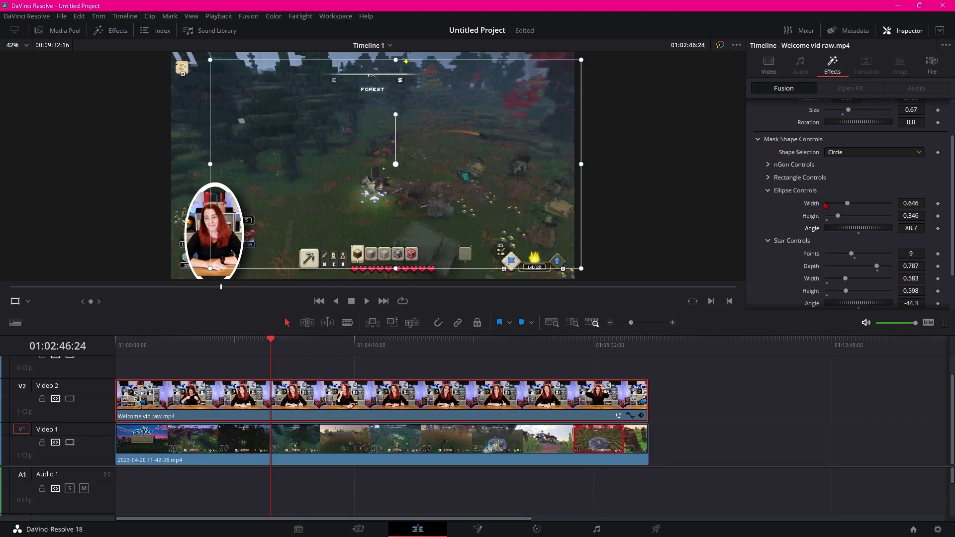
{"action": "left_click", "coordinate": [768, 191]}
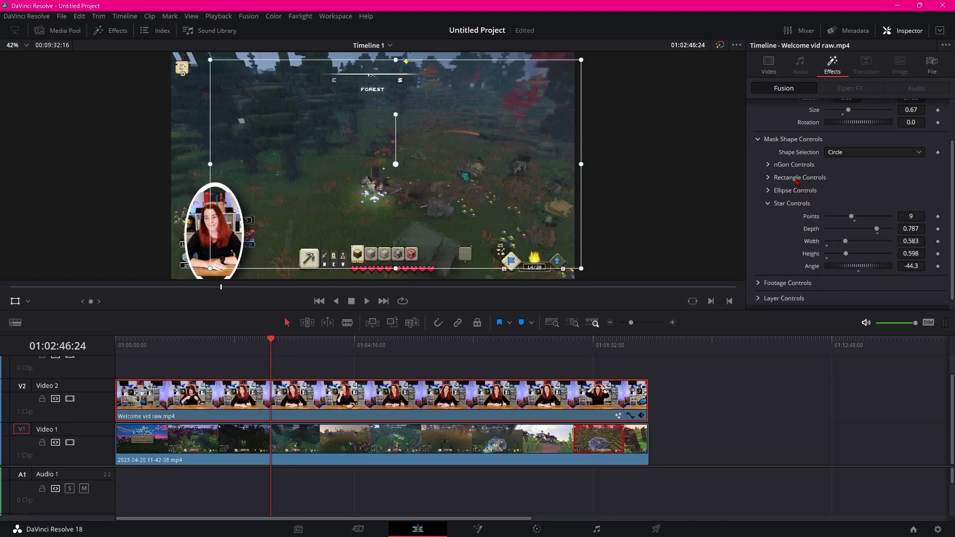
Return the overlay's mask shape to square and show its rectangle controls
{"action": "left_click", "coordinate": [846, 153]}
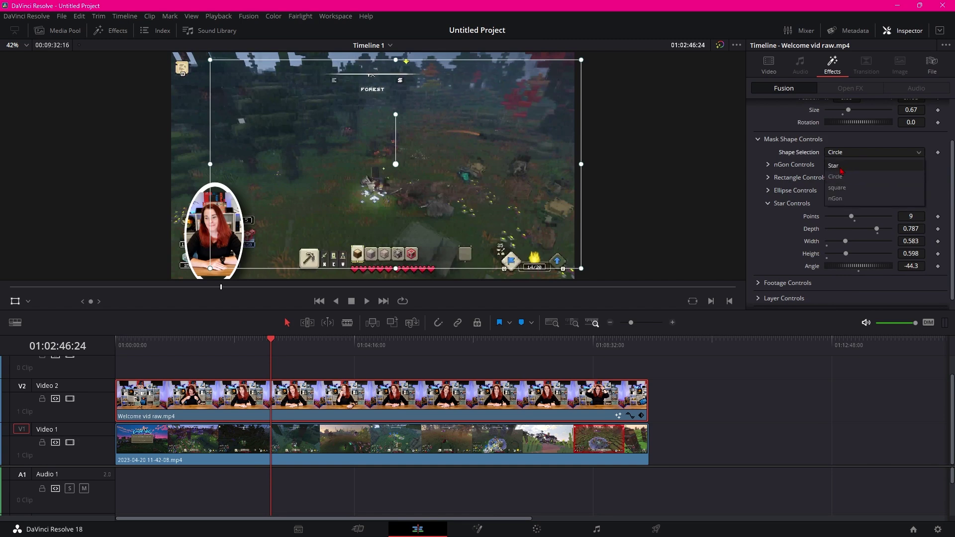
{"action": "left_click", "coordinate": [847, 189]}
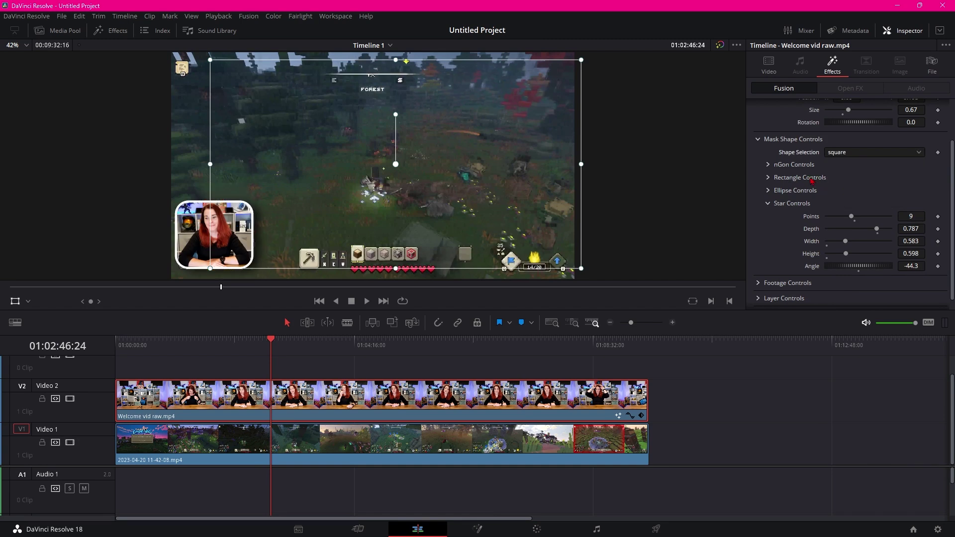
{"action": "left_click", "coordinate": [769, 178]}
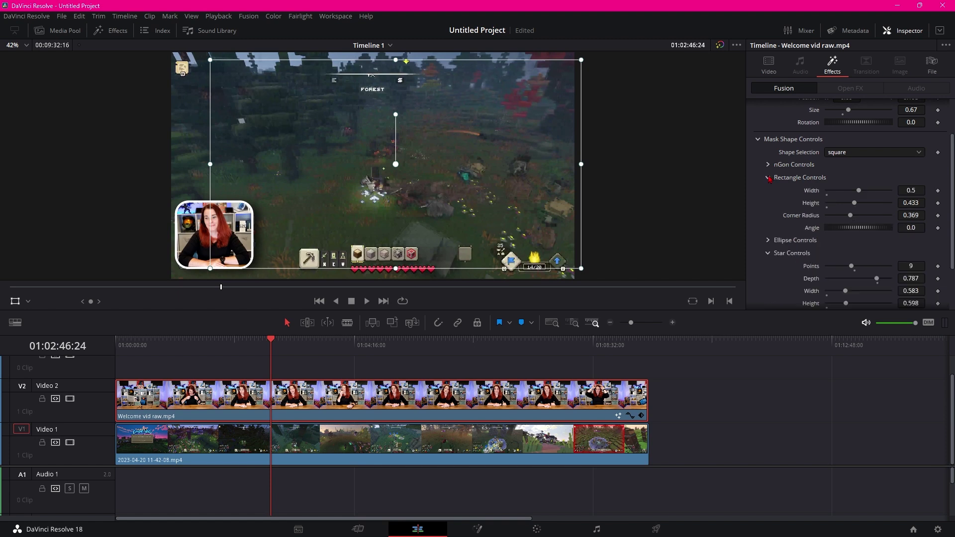
Adjust the square mask's rectangle controls to turn it into a diamond, and collapse the transform and mask shape groups
{"action": "left_click_drag", "start_coordinate": [858, 194], "coordinate": [826, 235]}
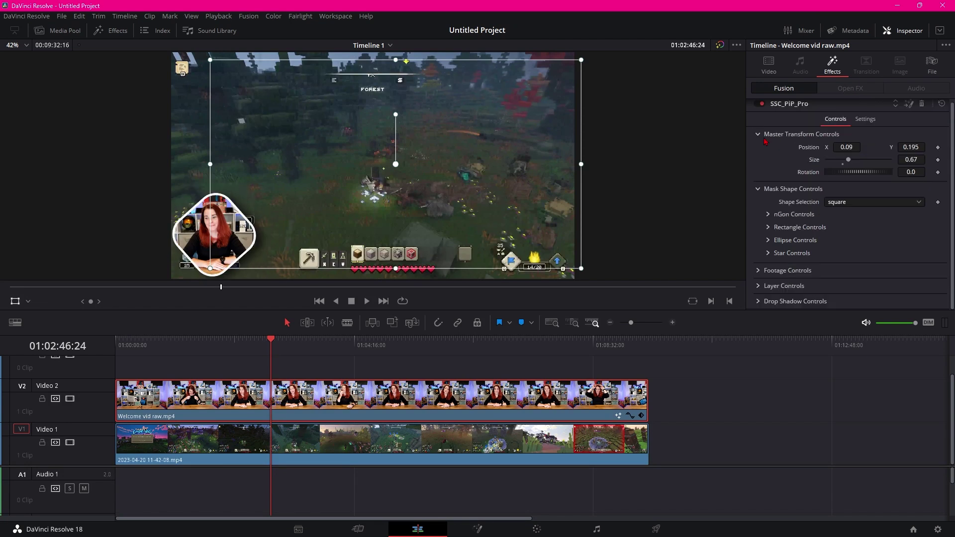
{"action": "left_click", "coordinate": [759, 134]}
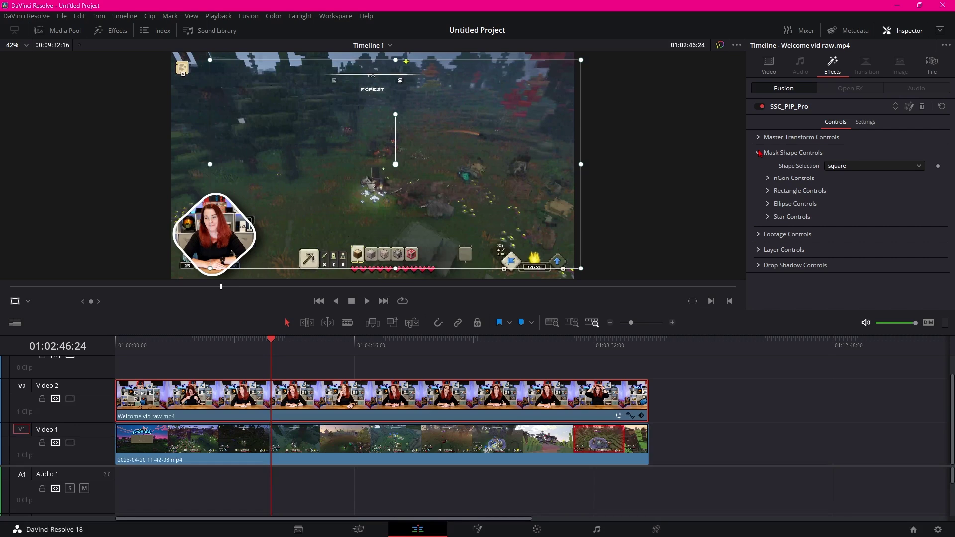
{"action": "left_click", "coordinate": [759, 153]}
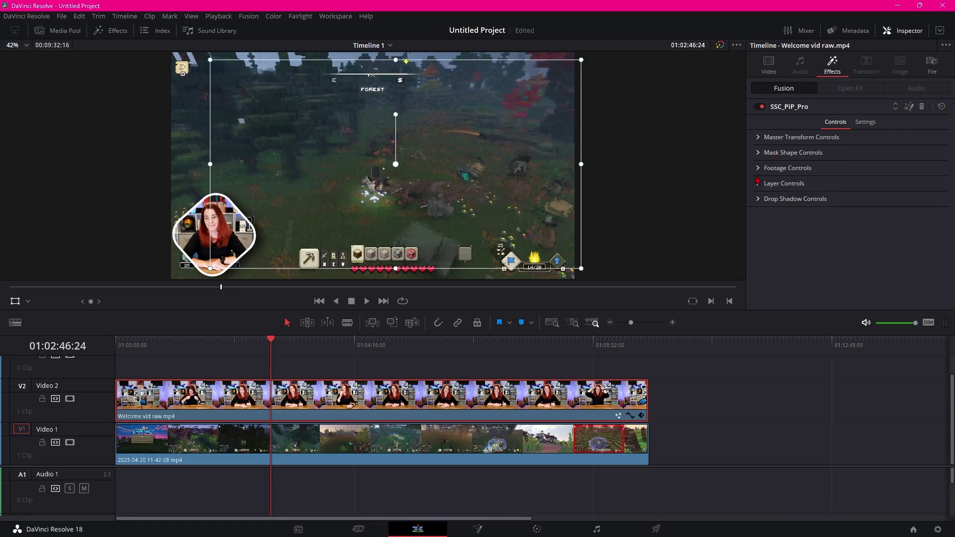
Set the webcam footage's scale to 0.63, rotation to 2.6 and edge blur to 2.36
{"action": "left_click", "coordinate": [761, 168]}
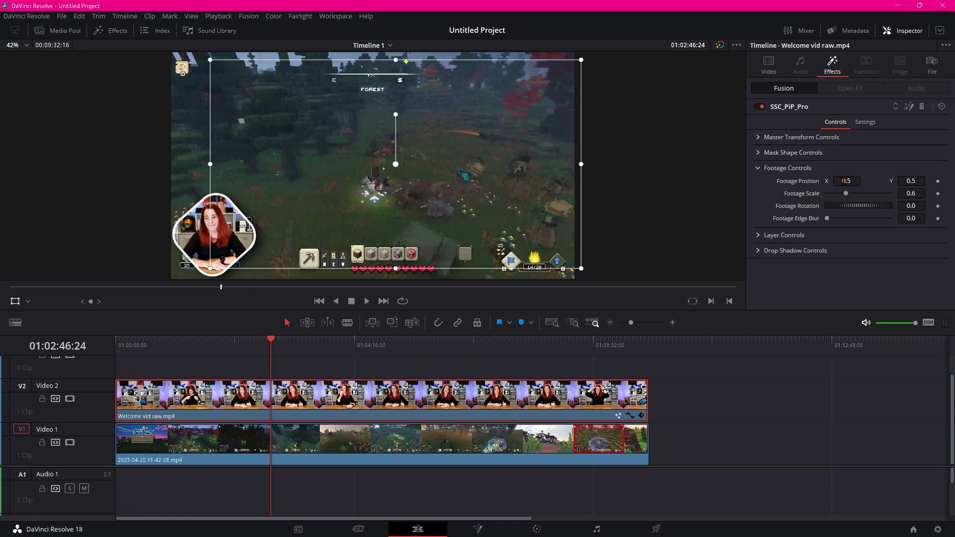
{"action": "mouse_move", "coordinate": [846, 196]}
{"action": "left_mouse_down"}
{"action": "mouse_move", "coordinate": [856, 196]}
{"action": "mouse_move", "coordinate": [848, 198]}
{"action": "left_mouse_up"}
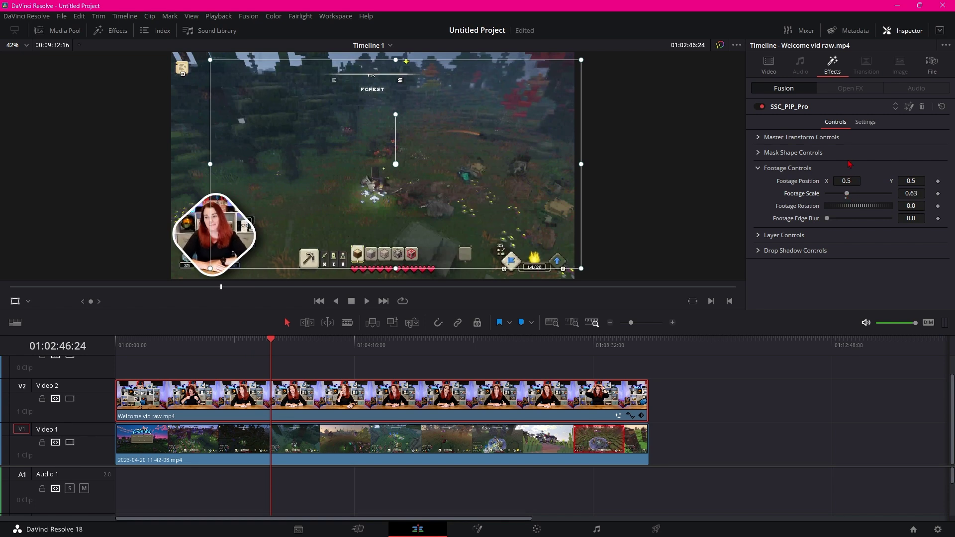
{"action": "left_click_drag", "start_coordinate": [846, 181], "coordinate": [853, 208]}
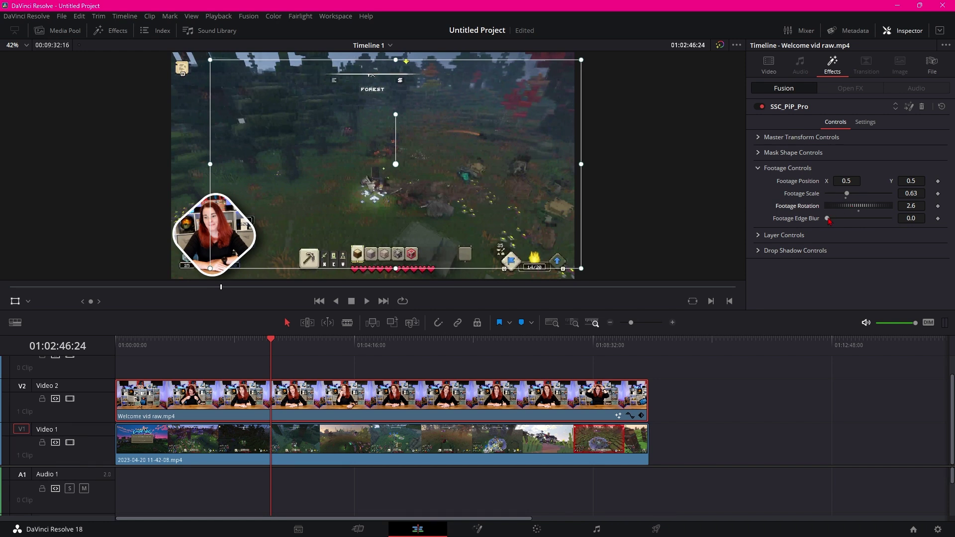
{"action": "left_click_drag", "start_coordinate": [827, 218], "coordinate": [844, 222]}
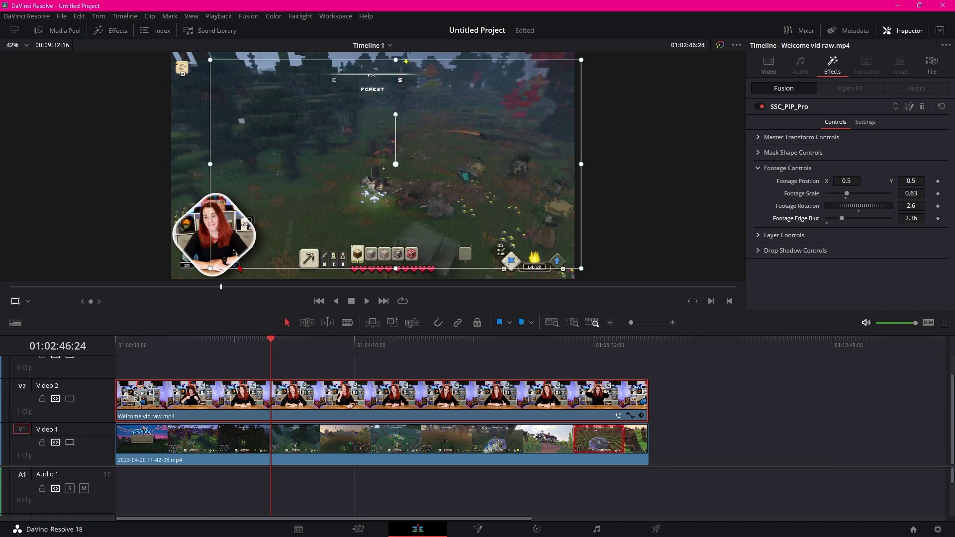
Set the overlay's main outline to thickness 0.024 and green #00aa00, and save the project
{"action": "left_click", "coordinate": [778, 184]}
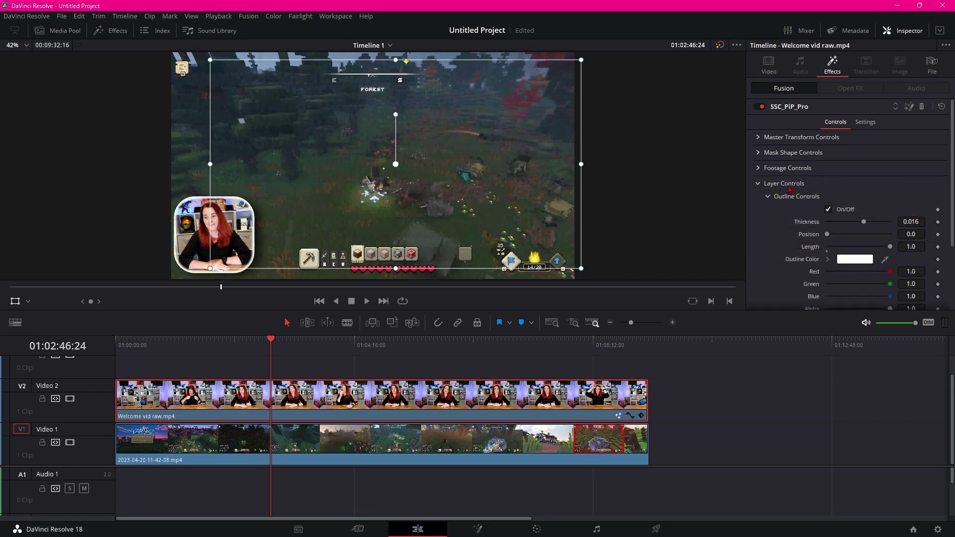
{"action": "scroll", "coordinate": [781, 214], "scroll_direction": "down", "scroll_amount": 2}
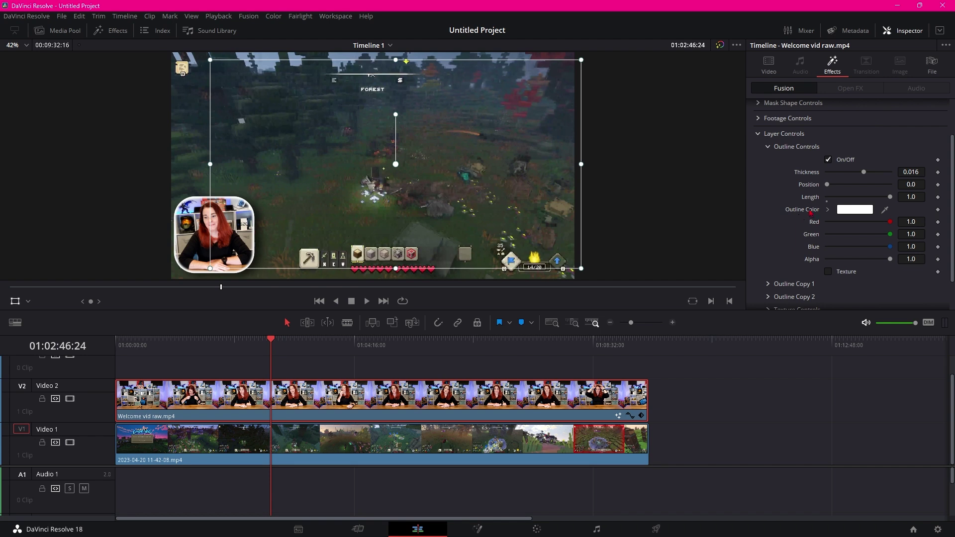
{"action": "left_click_drag", "start_coordinate": [866, 173], "coordinate": [891, 221]}
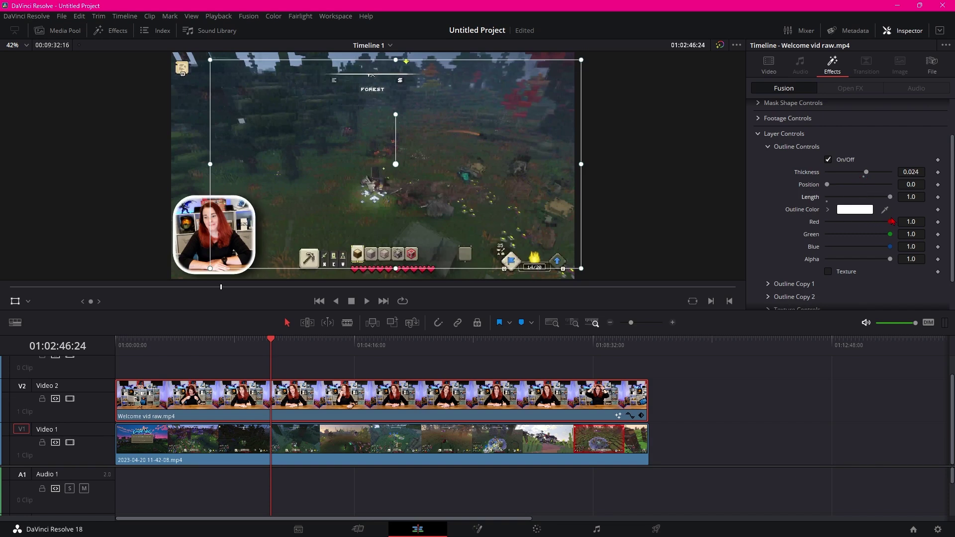
{"action": "left_click", "coordinate": [855, 214]}
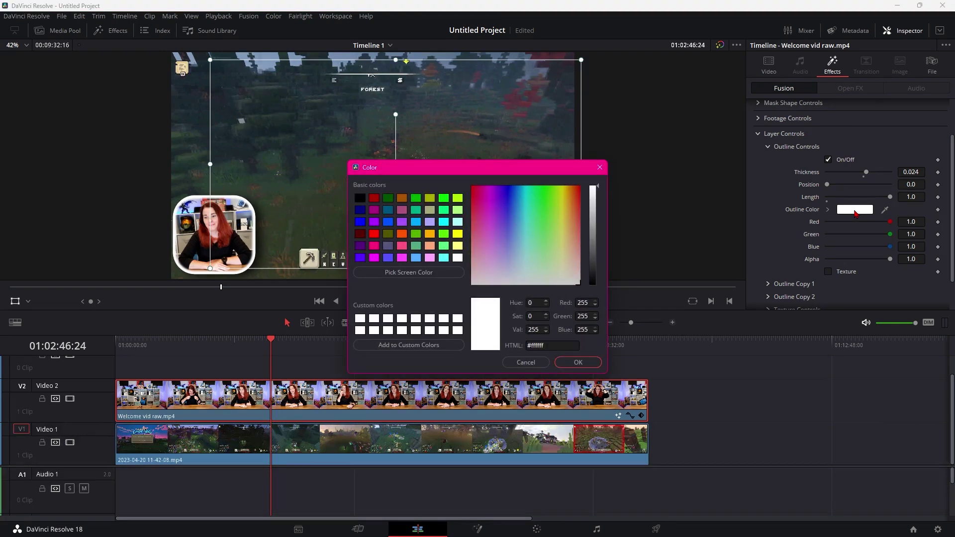
{"action": "left_click", "coordinate": [416, 201]}
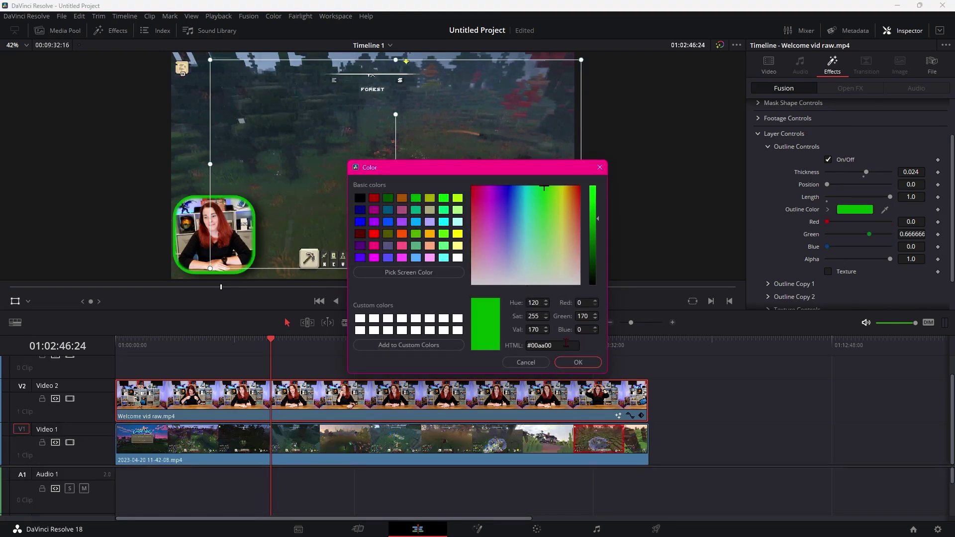
{"action": "left_click", "coordinate": [579, 365]}
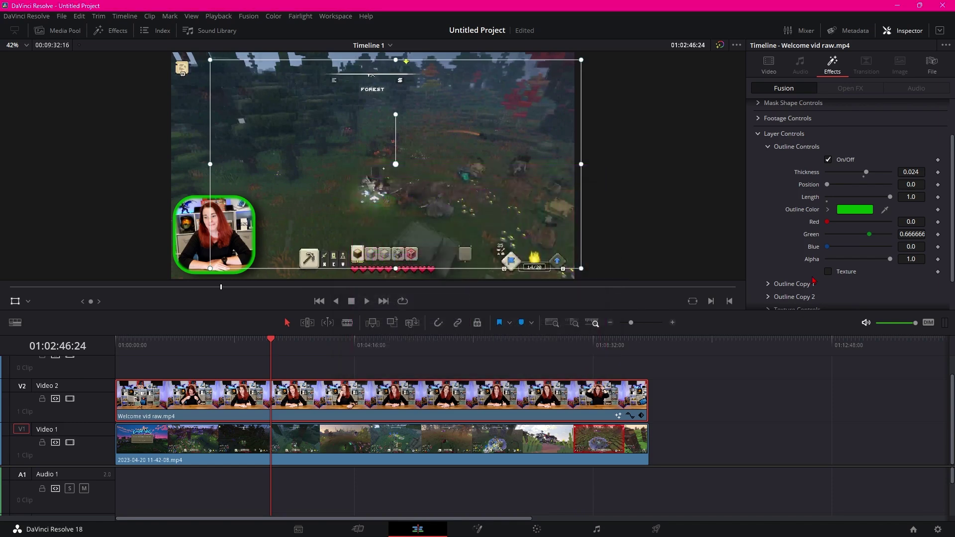
{"action": "key", "text": "ctrl+s"}
Enable Outline Copy 1 with thickness 0.046, position 0.26, length 0.465 and rotate speed 3.302
{"action": "scroll", "coordinate": [788, 268], "scroll_direction": "down", "scroll_amount": 2}
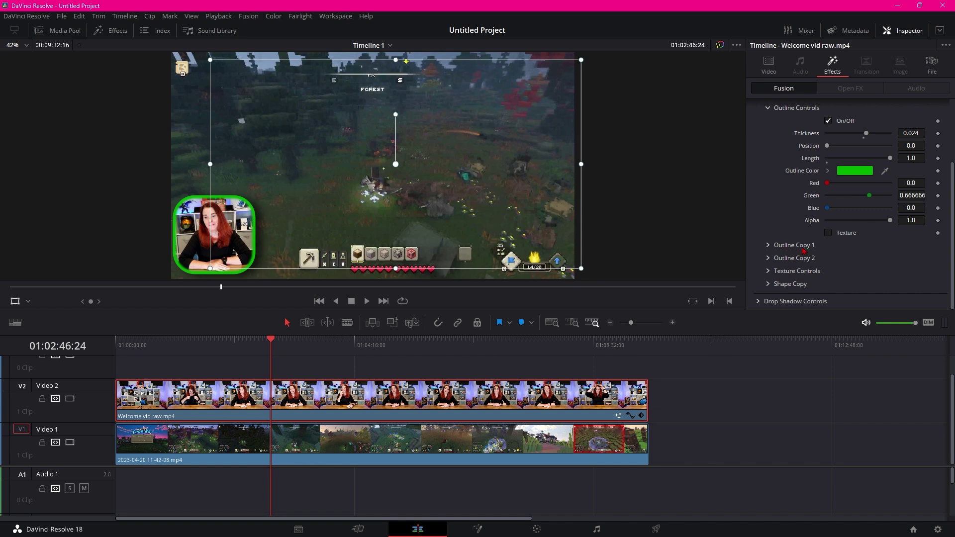
{"action": "left_click", "coordinate": [769, 248]}
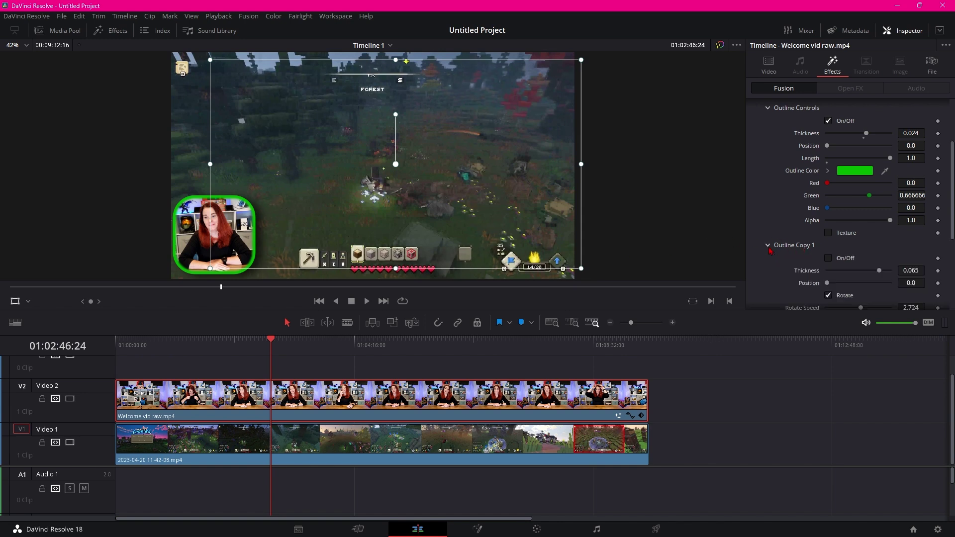
{"action": "left_click", "coordinate": [828, 259]}
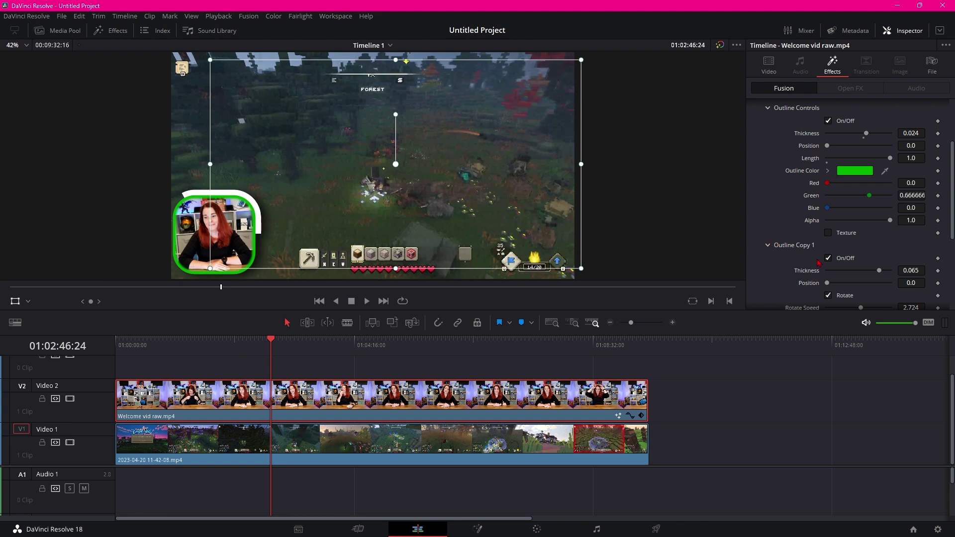
{"action": "scroll", "coordinate": [845, 244], "scroll_direction": "down", "scroll_amount": 2}
{"action": "left_click_drag", "start_coordinate": [883, 227], "coordinate": [846, 233]}
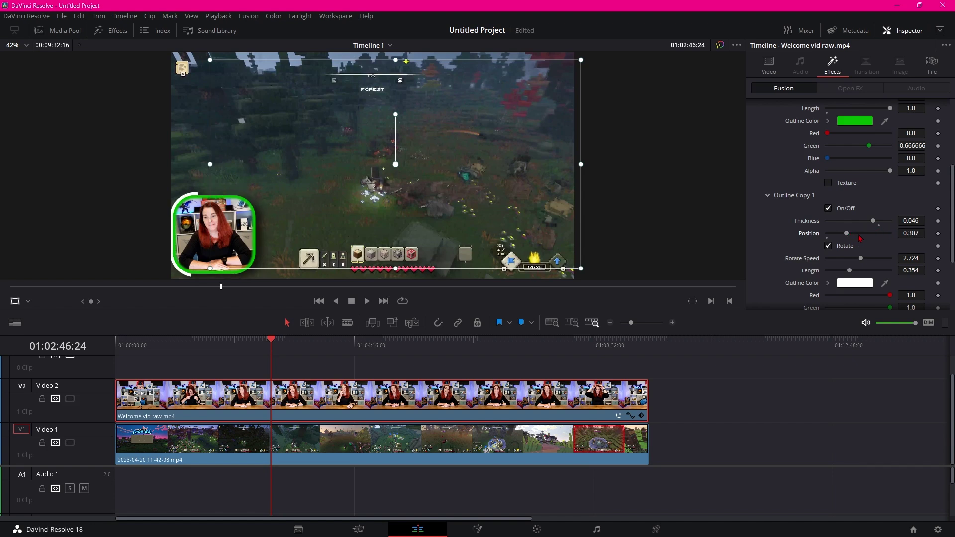
{"action": "left_click_drag", "start_coordinate": [849, 271], "coordinate": [856, 271]}
{"action": "left_click_drag", "start_coordinate": [846, 238], "coordinate": [843, 238]}
{"action": "scroll", "coordinate": [782, 249], "scroll_direction": "down", "scroll_amount": 2}
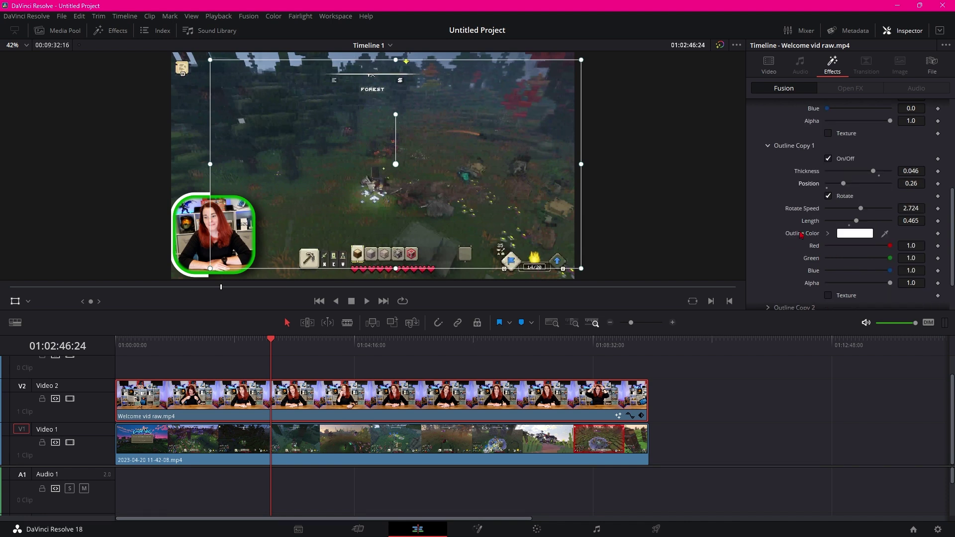
{"action": "mouse_move", "coordinate": [861, 209]}
{"action": "left_mouse_down"}
{"action": "mouse_move", "coordinate": [843, 213]}
{"action": "mouse_move", "coordinate": [869, 212]}
{"action": "left_mouse_up"}
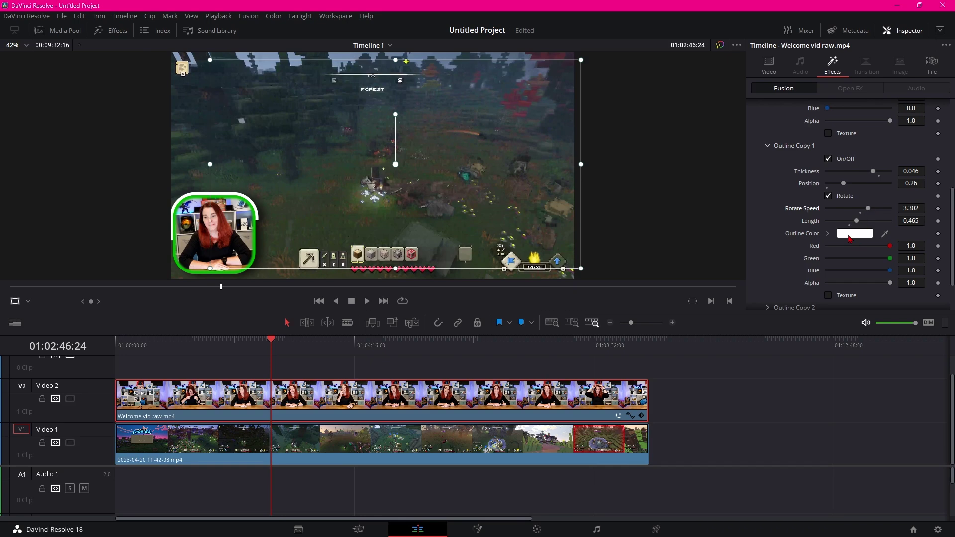
Color Outline Copy 1 orange #ffaa00 and enable its texture
{"action": "left_click", "coordinate": [849, 234]}
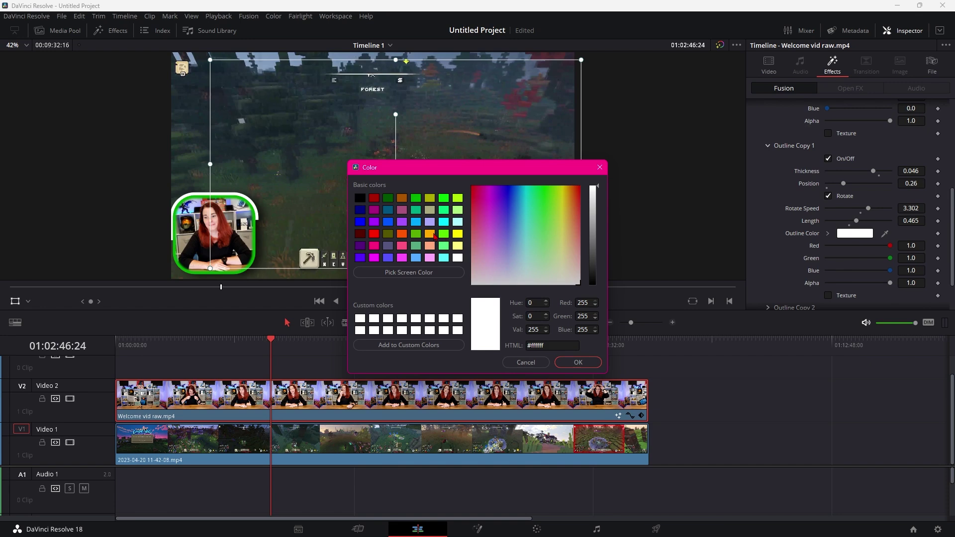
{"action": "left_click", "coordinate": [433, 235]}
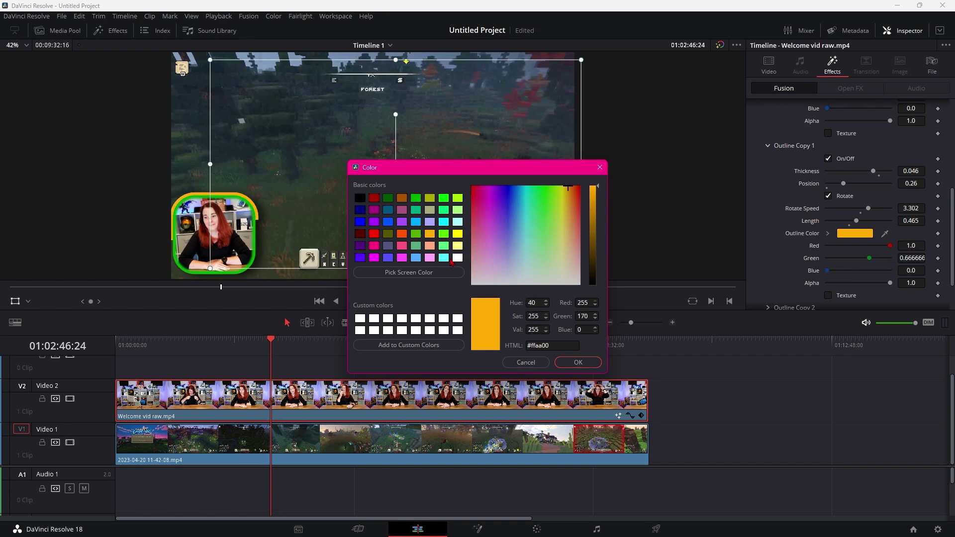
{"action": "left_click", "coordinate": [578, 362]}
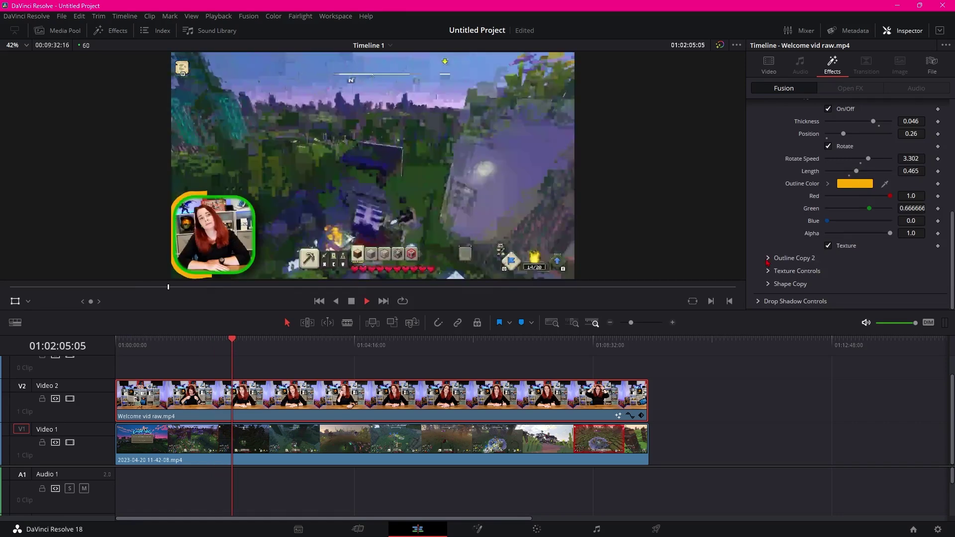
{"action": "left_click", "coordinate": [828, 245]}
Enable Outline Copy 2 with thickness 0.094, length 0.22 and texture turned on
{"action": "left_click", "coordinate": [779, 260]}
{"action": "left_click", "coordinate": [828, 271]}
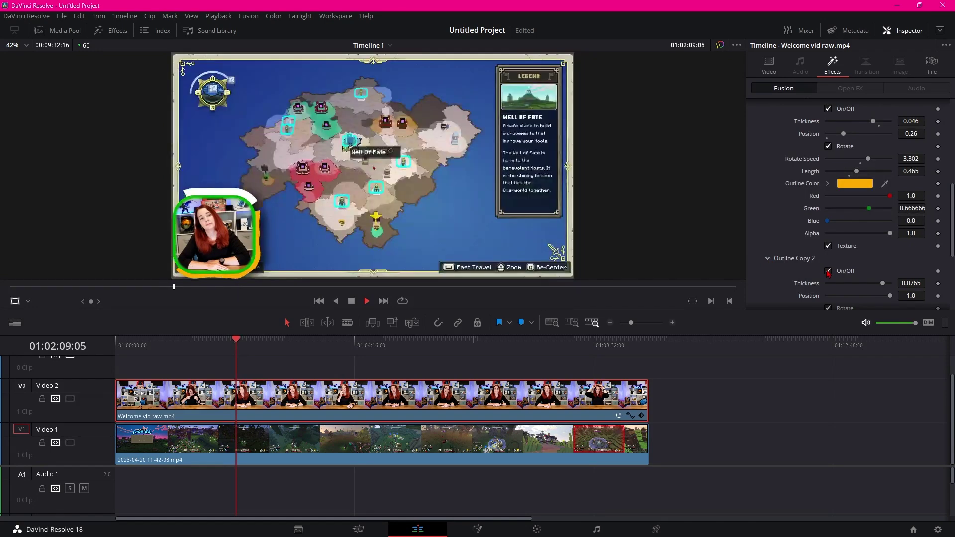
{"action": "scroll", "coordinate": [881, 237], "scroll_direction": "down", "scroll_amount": 2}
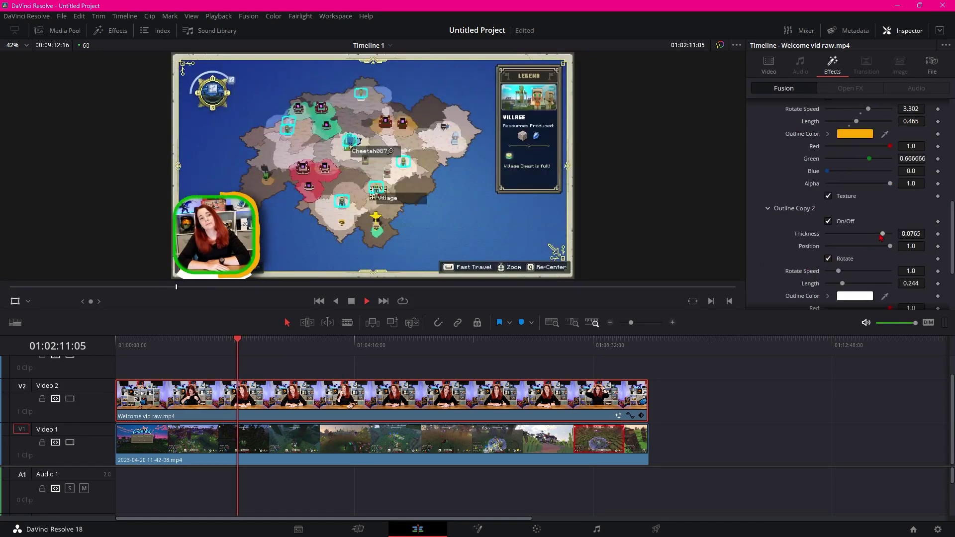
{"action": "left_click_drag", "start_coordinate": [888, 237], "coordinate": [893, 236]}
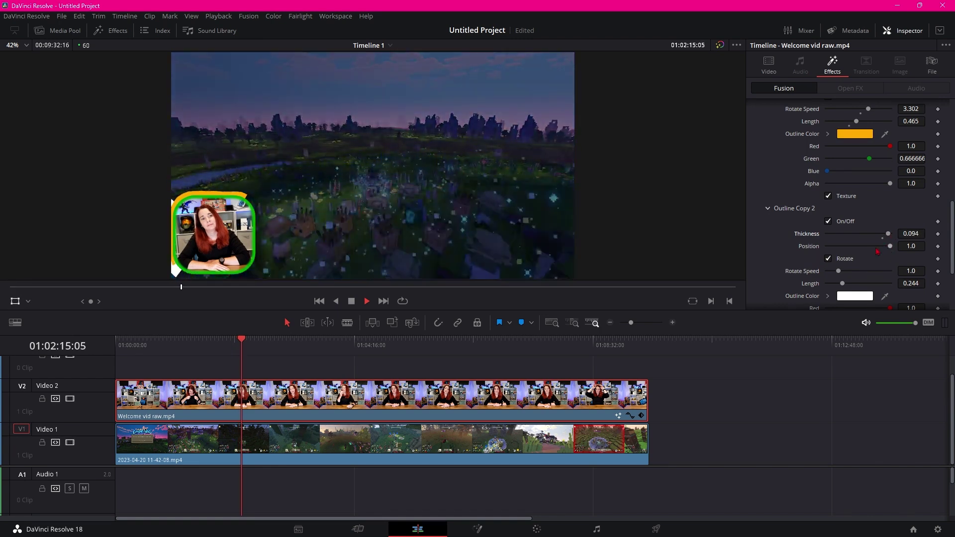
{"action": "scroll", "coordinate": [852, 262], "scroll_direction": "down", "scroll_amount": 2}
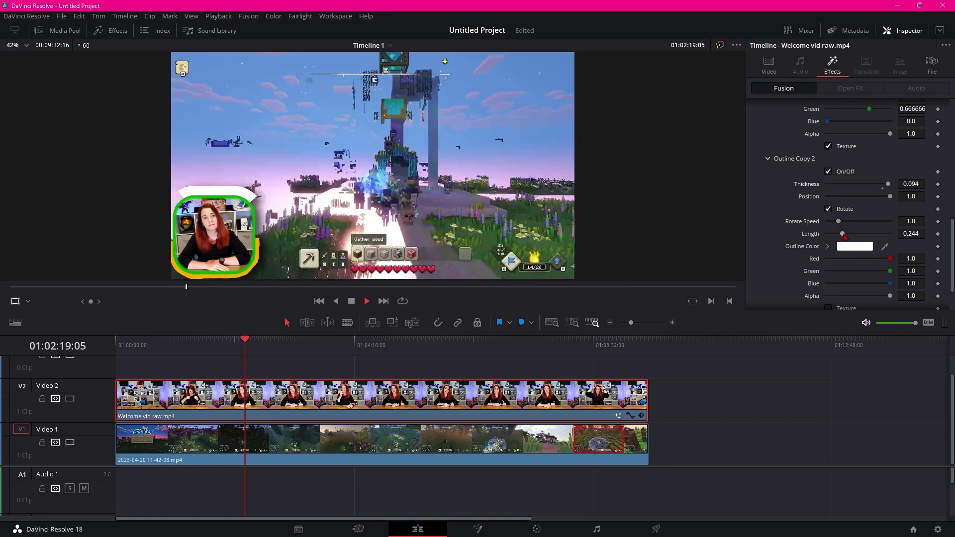
{"action": "left_click_drag", "start_coordinate": [844, 237], "coordinate": [842, 237]}
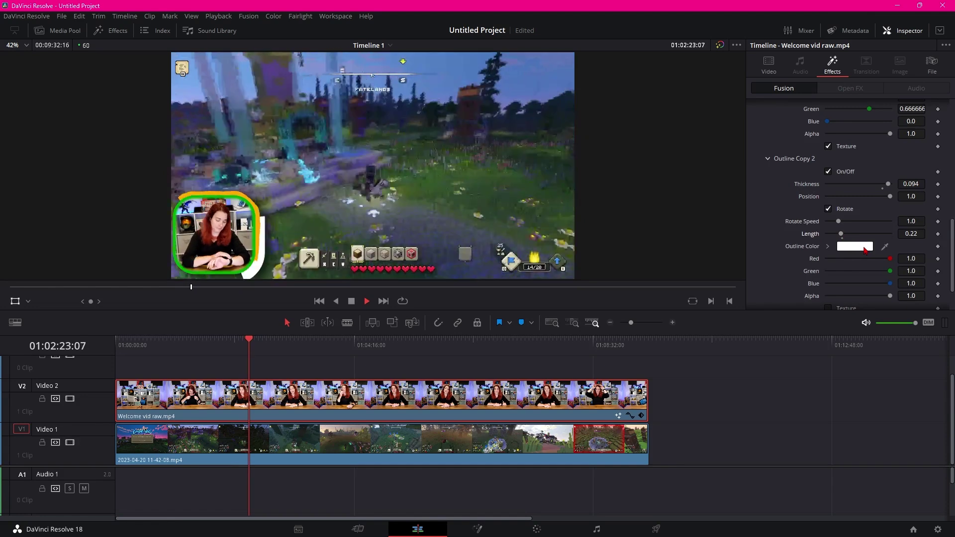
{"action": "scroll", "coordinate": [785, 259], "scroll_direction": "down", "scroll_amount": 2}
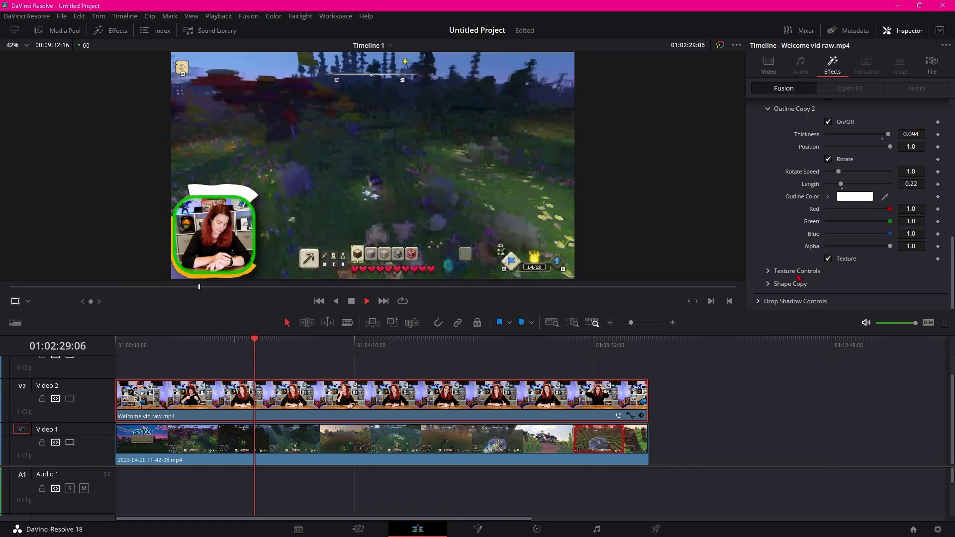
{"action": "scroll", "coordinate": [776, 269], "scroll_direction": "up", "scroll_amount": 3}
{"action": "scroll", "coordinate": [774, 249], "scroll_direction": "down", "scroll_amount": 3}
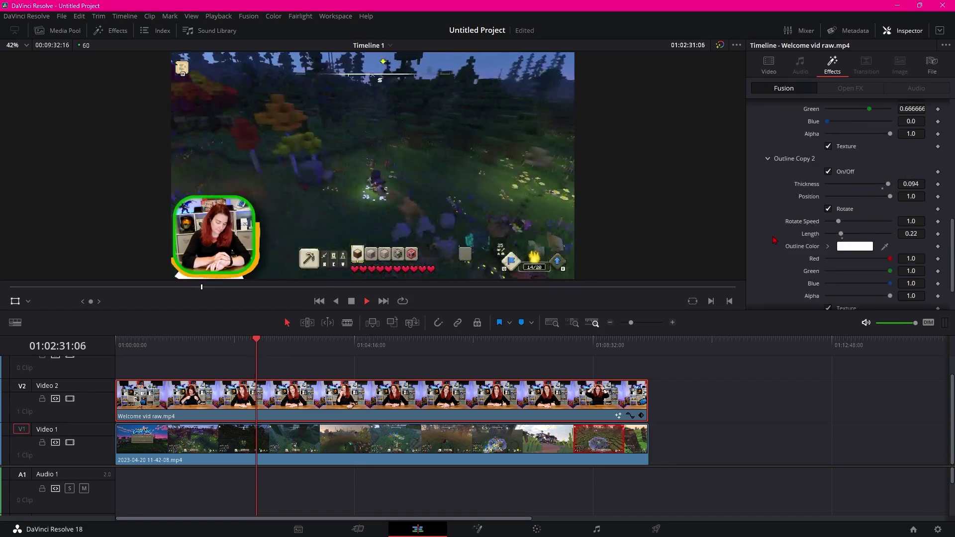
Set the outline texture's detail to 9.45, contrast to 2.52, power to -0.77, scale to 16.54 and seethe rate to 0.795, and stop playback
{"action": "left_click", "coordinate": [770, 273]}
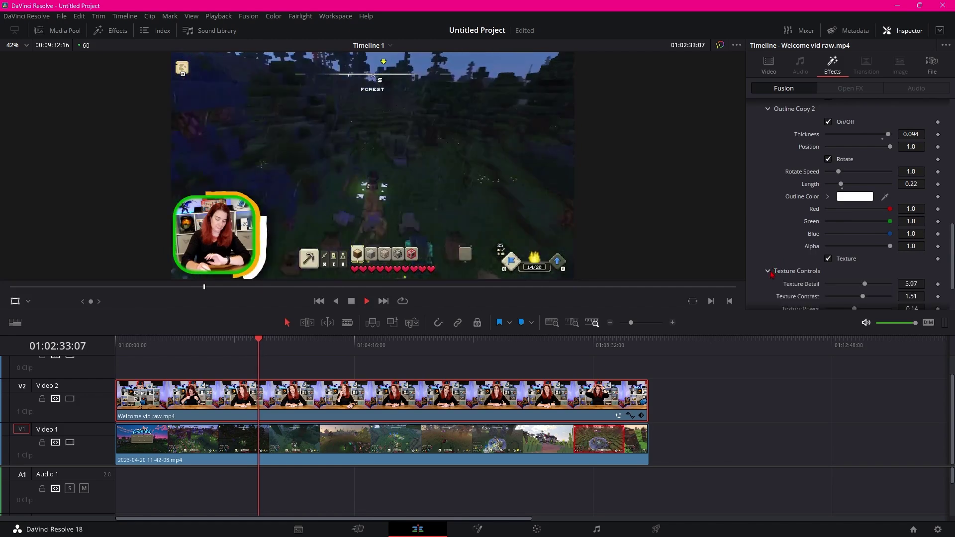
{"action": "scroll", "coordinate": [852, 239], "scroll_direction": "down", "scroll_amount": 2}
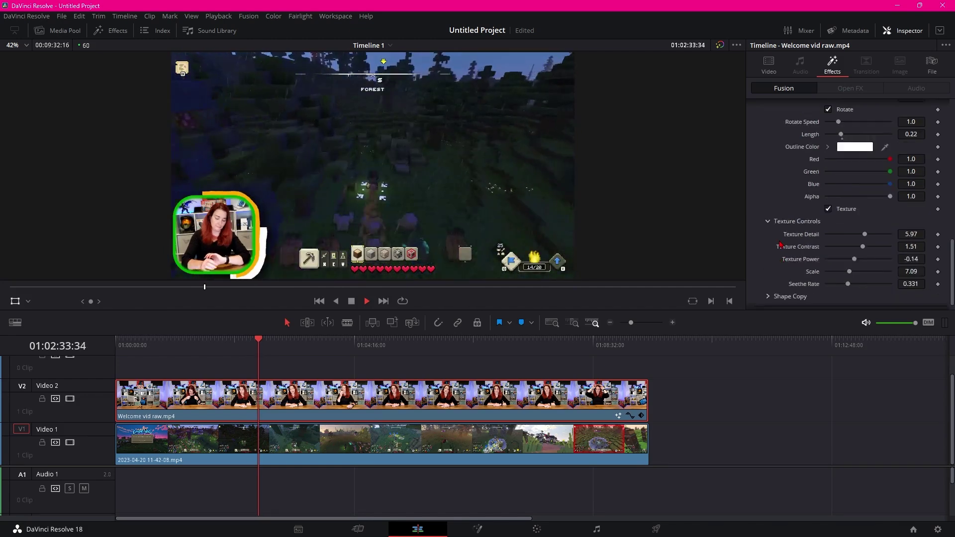
{"action": "left_click", "coordinate": [851, 235]}
{"action": "left_click_drag", "start_coordinate": [850, 236], "coordinate": [888, 248]}
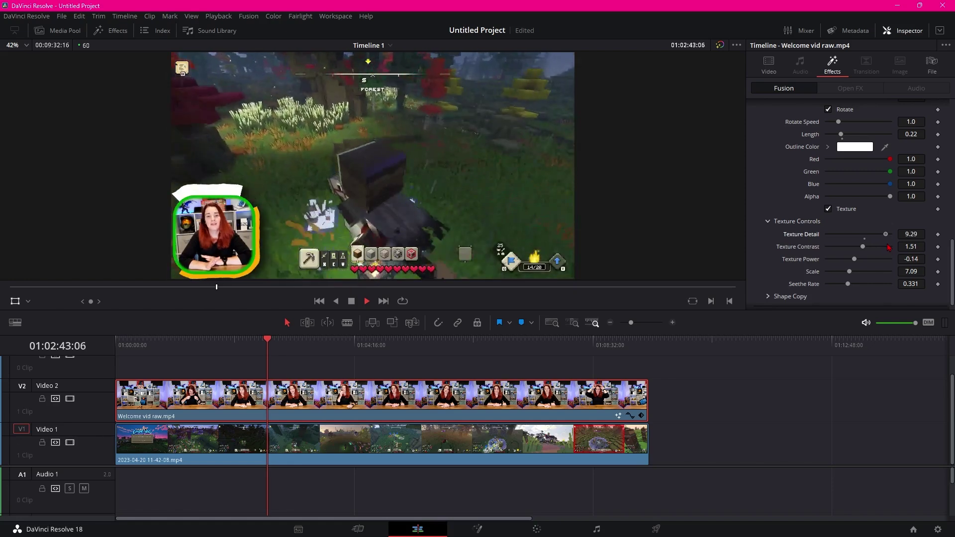
{"action": "left_click_drag", "start_coordinate": [862, 247], "coordinate": [871, 250]}
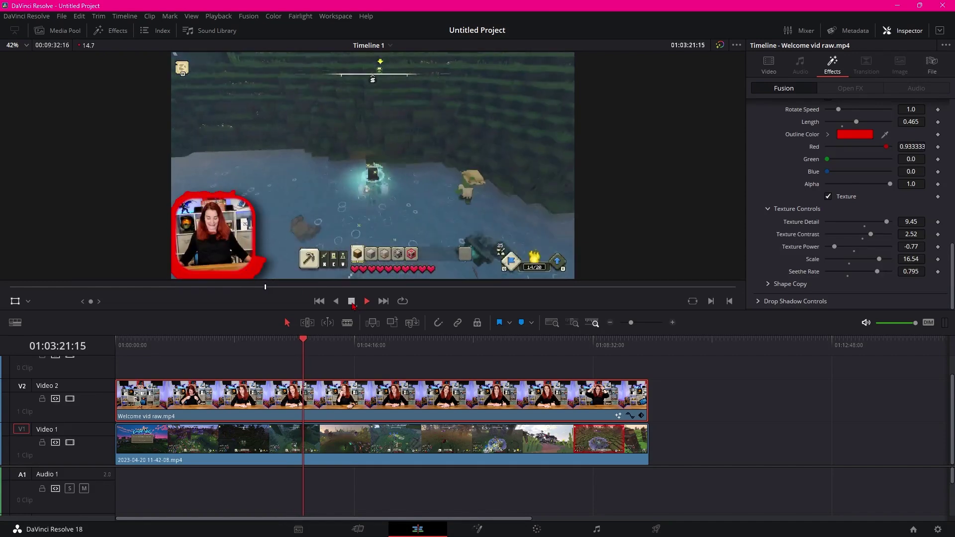
{"action": "left_click", "coordinate": [351, 301]}
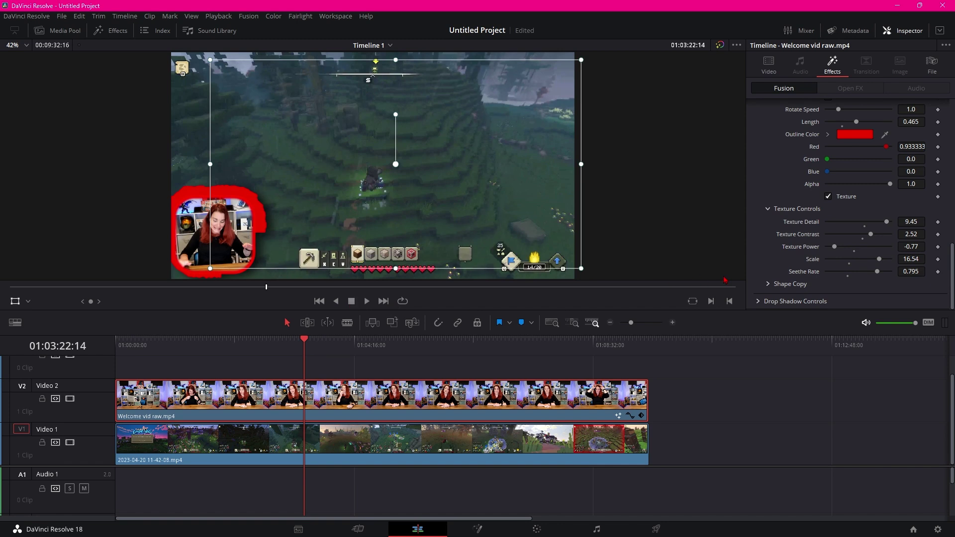
Collapse the outline, outline copy, texture and layer control groups of the SSC_PiP_Pro effect
{"action": "scroll", "coordinate": [765, 199], "scroll_direction": "up", "scroll_amount": 3}
{"action": "scroll", "coordinate": [767, 198], "scroll_direction": "up", "scroll_amount": 1}
{"action": "left_click", "coordinate": [769, 246]}
{"action": "scroll", "coordinate": [779, 224], "scroll_direction": "up", "scroll_amount": 2}
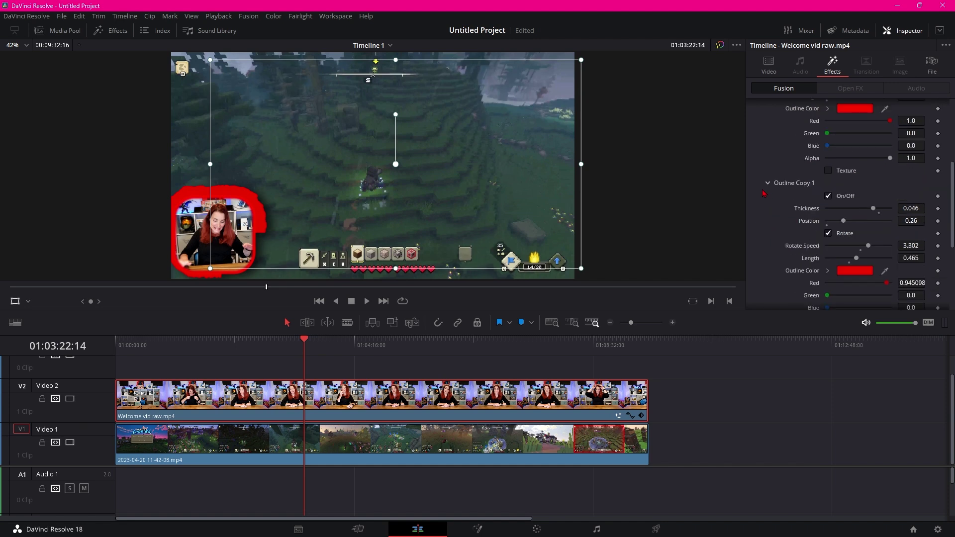
{"action": "left_click", "coordinate": [768, 184]}
{"action": "scroll", "coordinate": [761, 213], "scroll_direction": "up", "scroll_amount": 1}
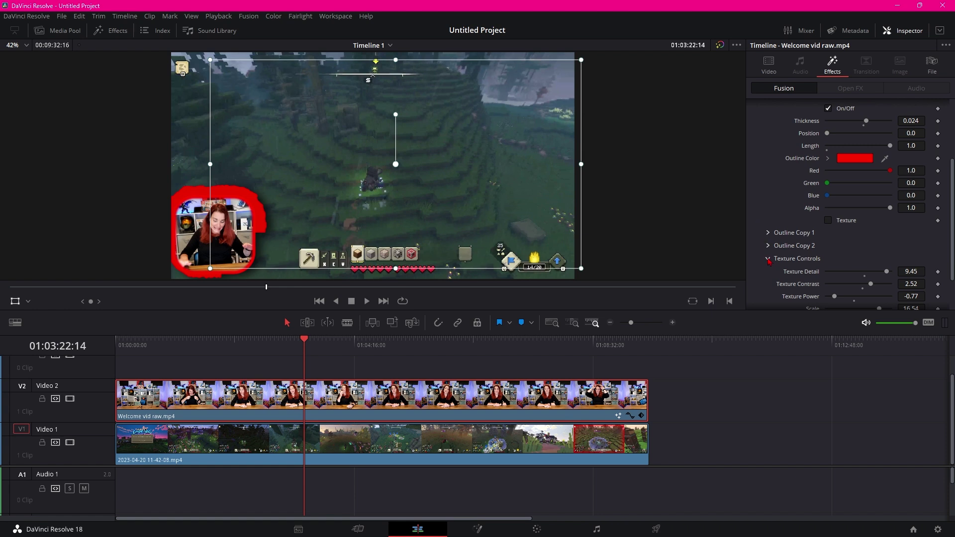
{"action": "left_click", "coordinate": [769, 259]}
{"action": "scroll", "coordinate": [798, 237], "scroll_direction": "up", "scroll_amount": 2}
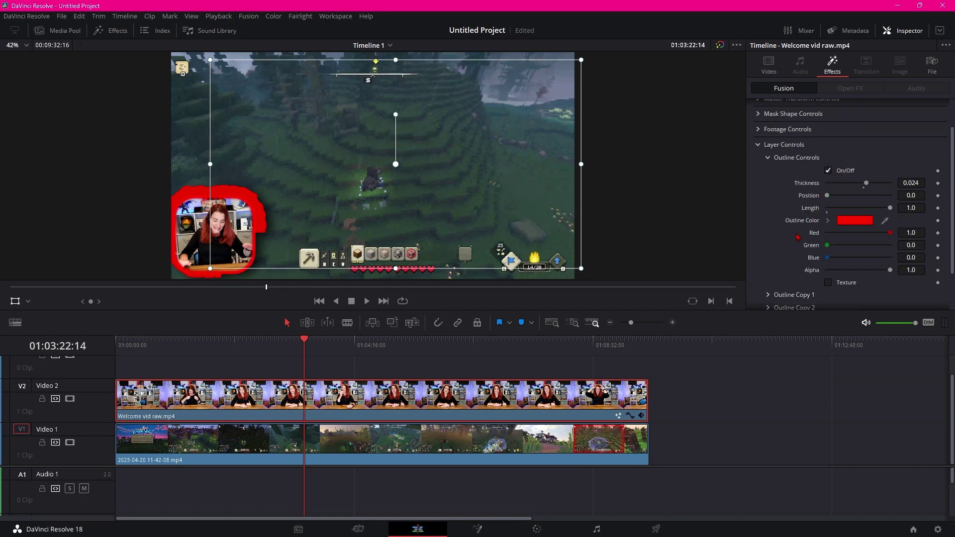
{"action": "scroll", "coordinate": [797, 237], "scroll_direction": "down", "scroll_amount": 3}
{"action": "scroll", "coordinate": [797, 234], "scroll_direction": "up", "scroll_amount": 3}
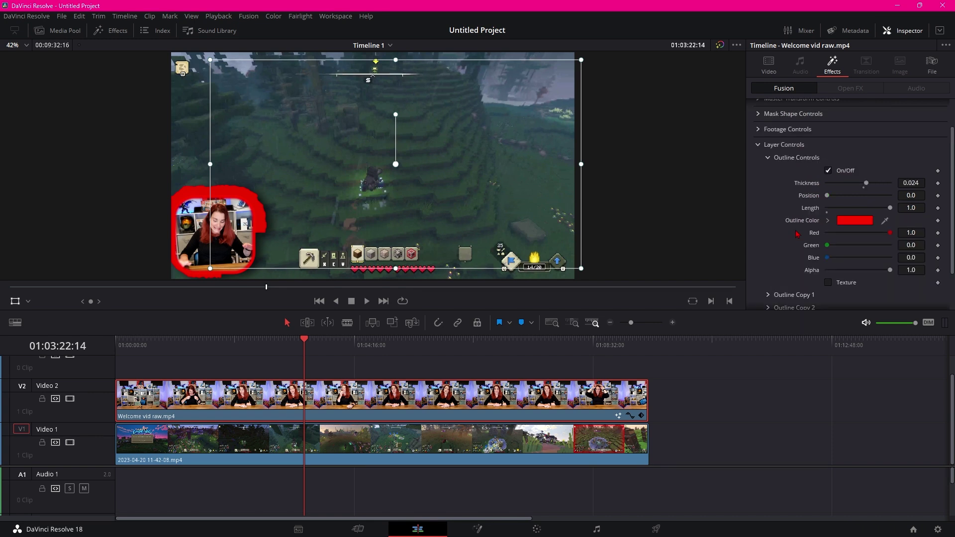
{"action": "left_click", "coordinate": [767, 158]}
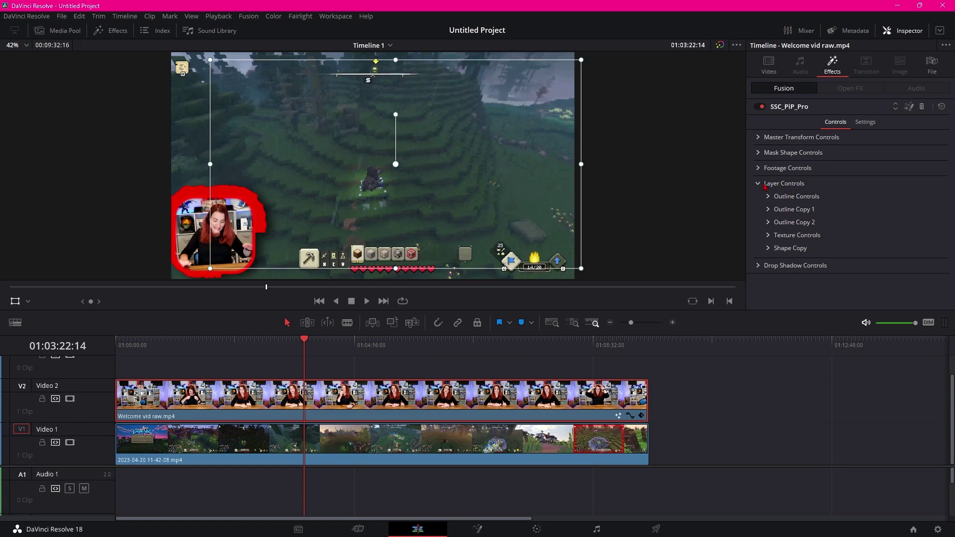
{"action": "left_click", "coordinate": [759, 184]}
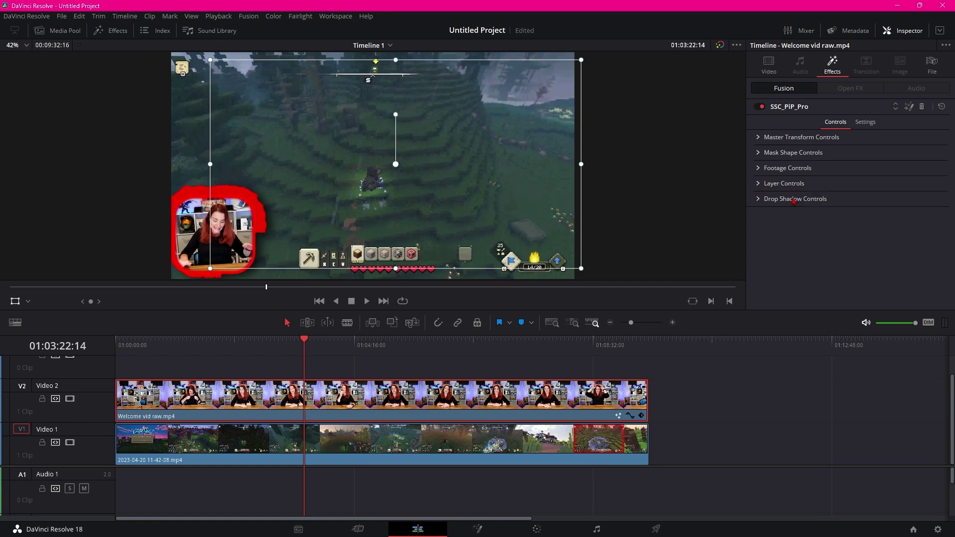
Set the drop shadow's strength to 0.811 and distance to 0.0504, and adjust its angle
{"action": "left_click", "coordinate": [759, 200]}
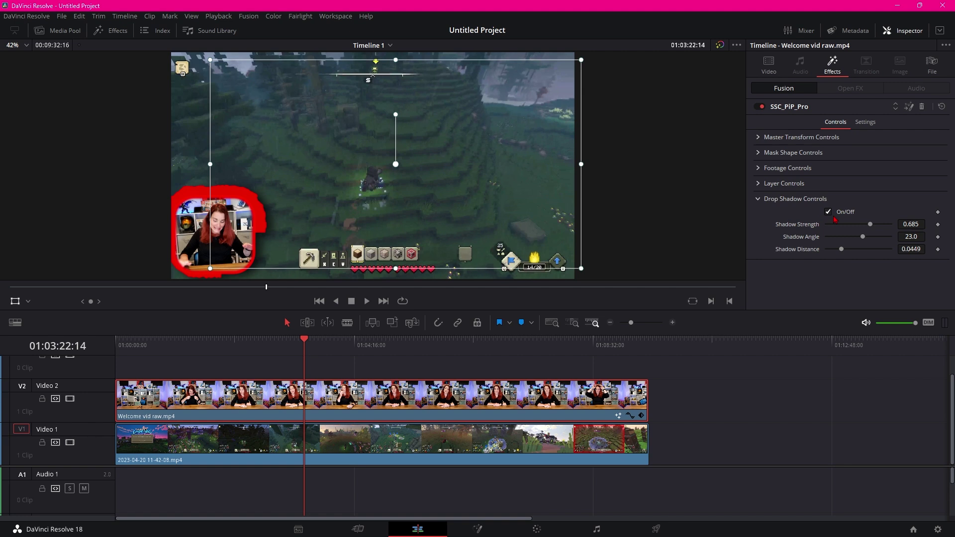
{"action": "left_click_drag", "start_coordinate": [870, 227], "coordinate": [880, 227]}
{"action": "left_click_drag", "start_coordinate": [867, 242], "coordinate": [843, 250]}
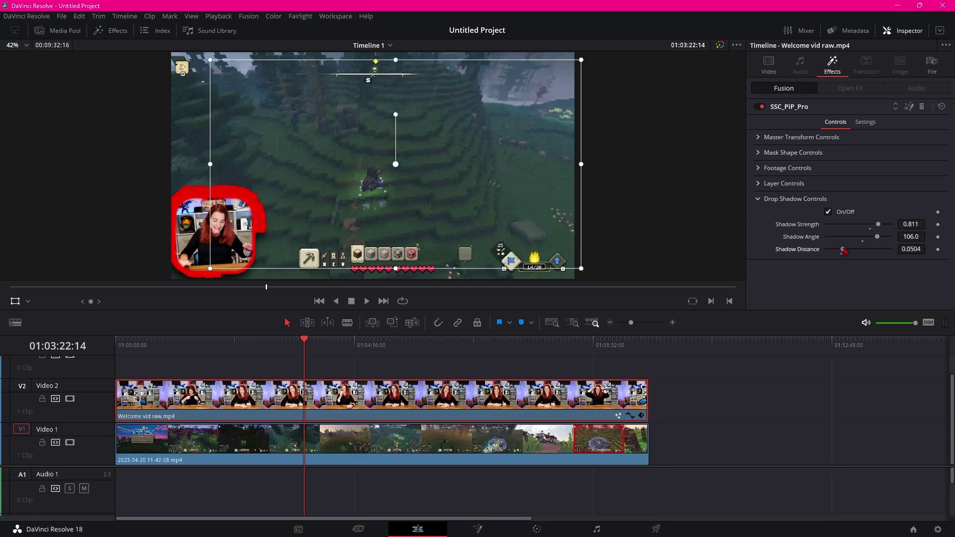
{"action": "left_click", "coordinate": [865, 243]}
{"action": "left_click_drag", "start_coordinate": [866, 242], "coordinate": [870, 243]}
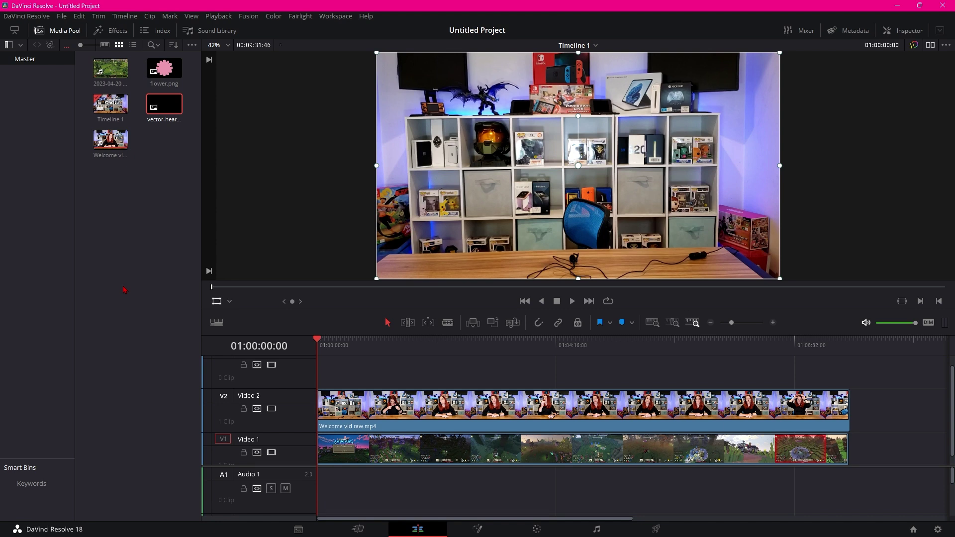
Move the webcam clip from Video 2 up to Video 3 and enlarge the timeline's video track area
{"action": "left_click_drag", "start_coordinate": [451, 409], "coordinate": [449, 384]}
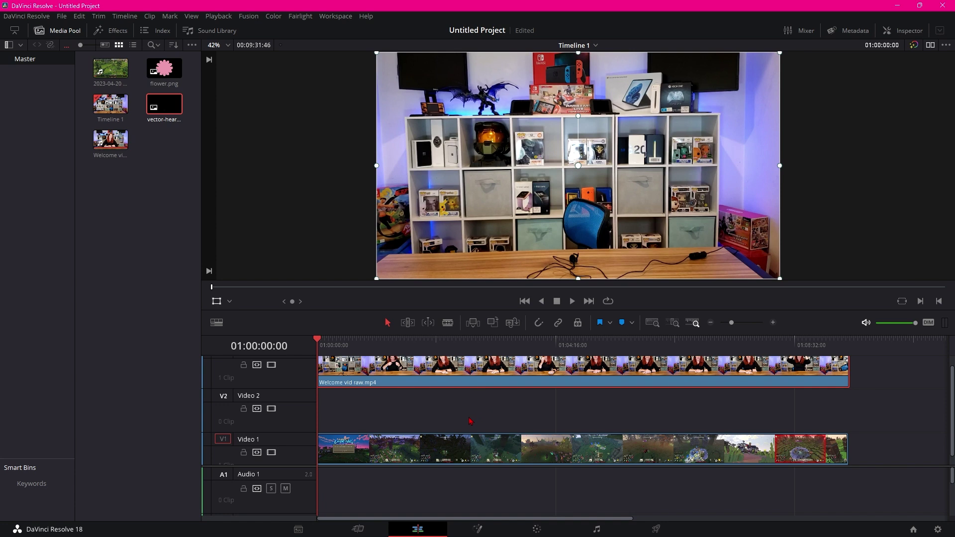
{"action": "scroll", "coordinate": [470, 421], "scroll_direction": "up", "scroll_amount": 1}
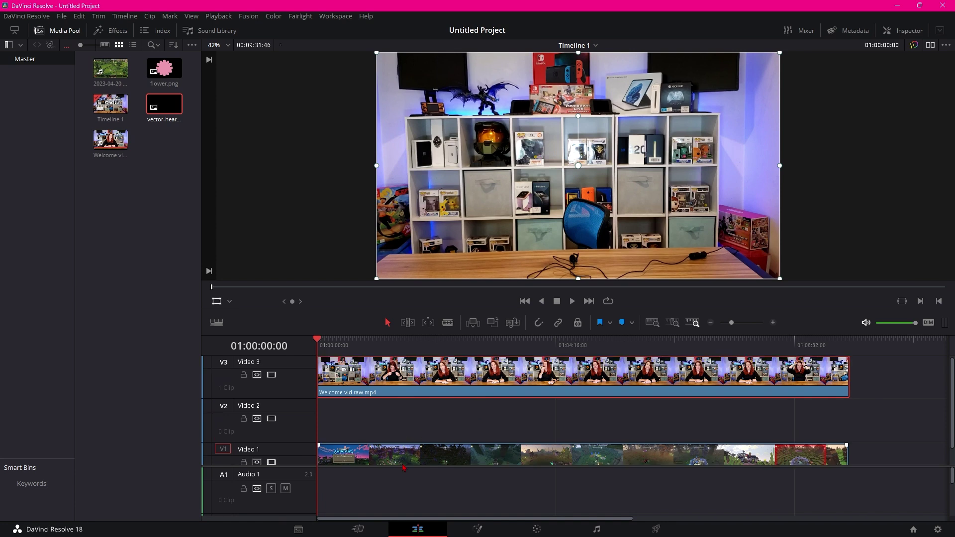
{"action": "left_click_drag", "start_coordinate": [401, 465], "coordinate": [402, 494]}
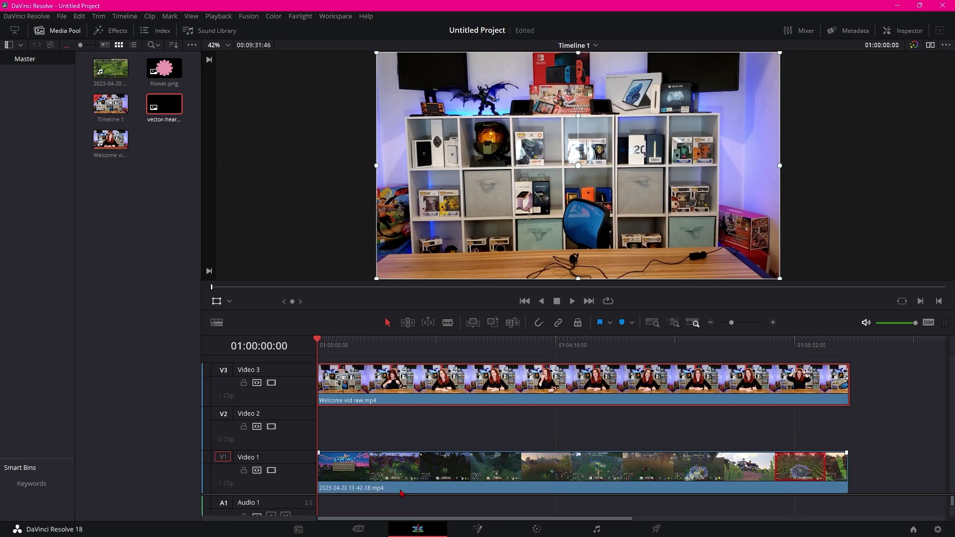
Place the vector-heart-romantic-love-graphic.png image on Video 2, lengthen its end and extend its start to the timeline's beginning
{"action": "left_click_drag", "start_coordinate": [166, 106], "coordinate": [342, 434]}
{"action": "left_click_drag", "start_coordinate": [322, 346], "coordinate": [343, 351]}
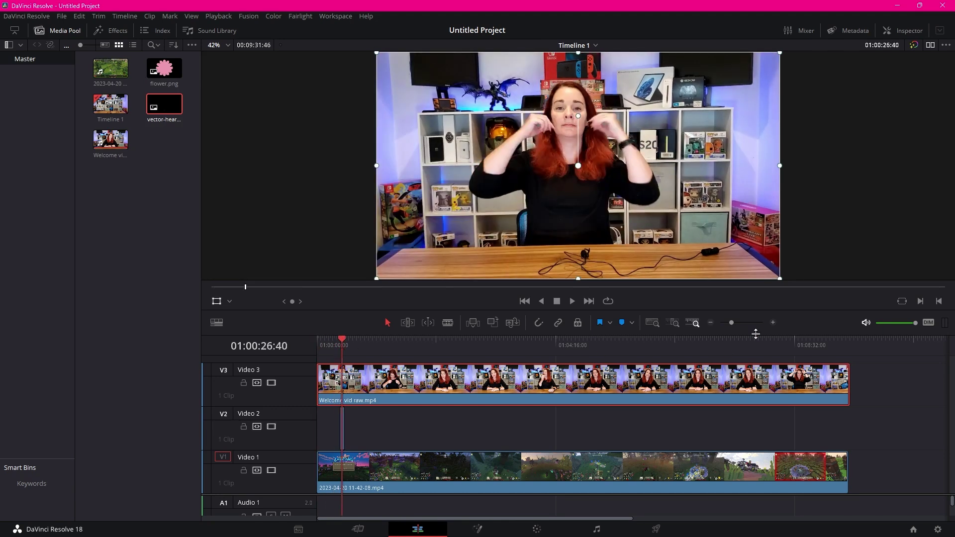
{"action": "left_click", "coordinate": [772, 322]}
{"action": "left_click", "coordinate": [772, 323]}
{"action": "left_click", "coordinate": [772, 322]}
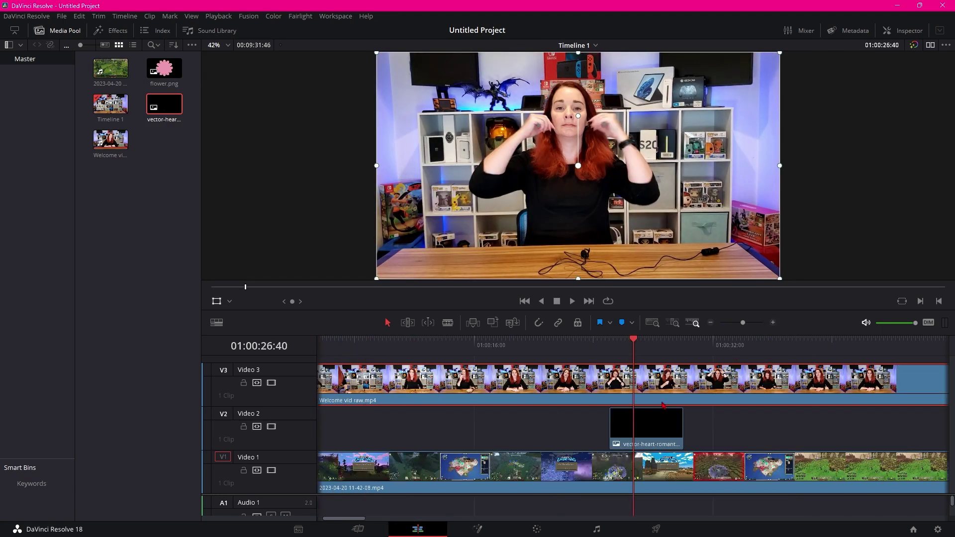
{"action": "left_click_drag", "start_coordinate": [676, 427], "coordinate": [824, 427]}
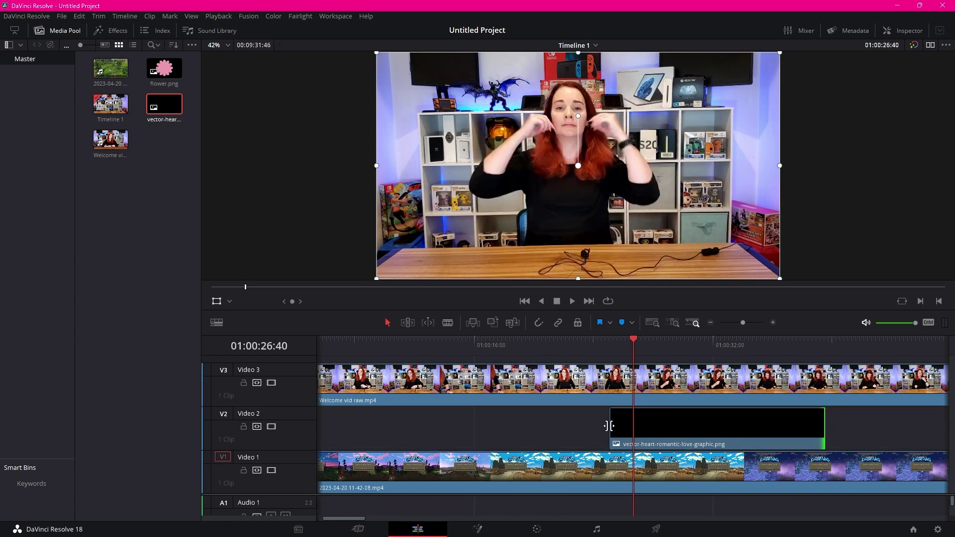
{"action": "left_click_drag", "start_coordinate": [612, 425], "coordinate": [318, 432]}
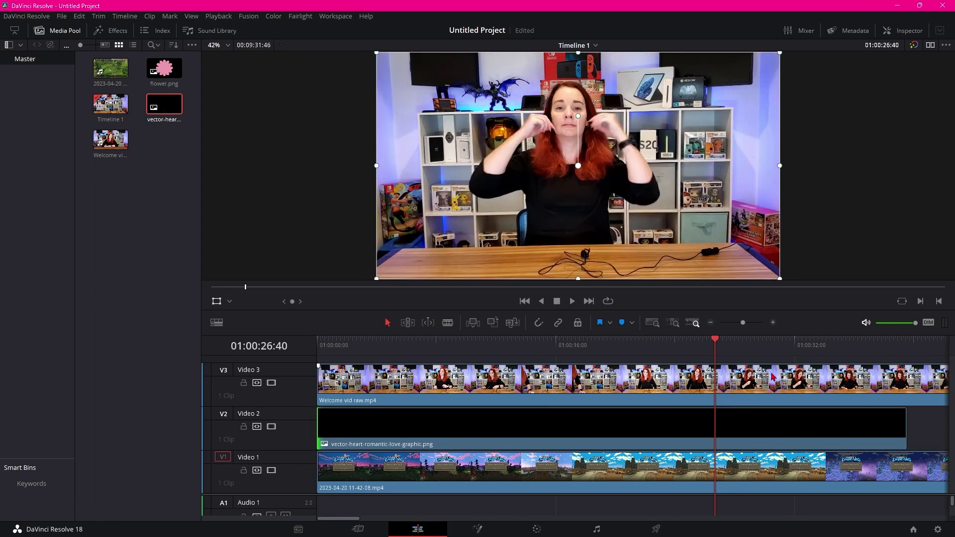
Extend the heart graphic's end to the end of the webcam clip and fit the whole timeline in view
{"action": "left_click", "coordinate": [710, 322]}
{"action": "left_click", "coordinate": [711, 322]}
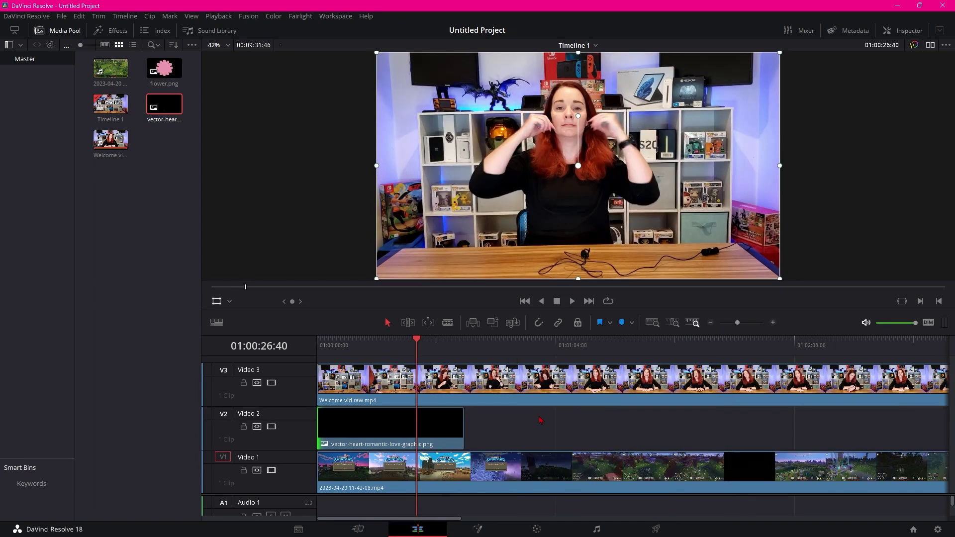
{"action": "left_click_drag", "start_coordinate": [461, 431], "coordinate": [919, 438]}
{"action": "left_click", "coordinate": [710, 322]}
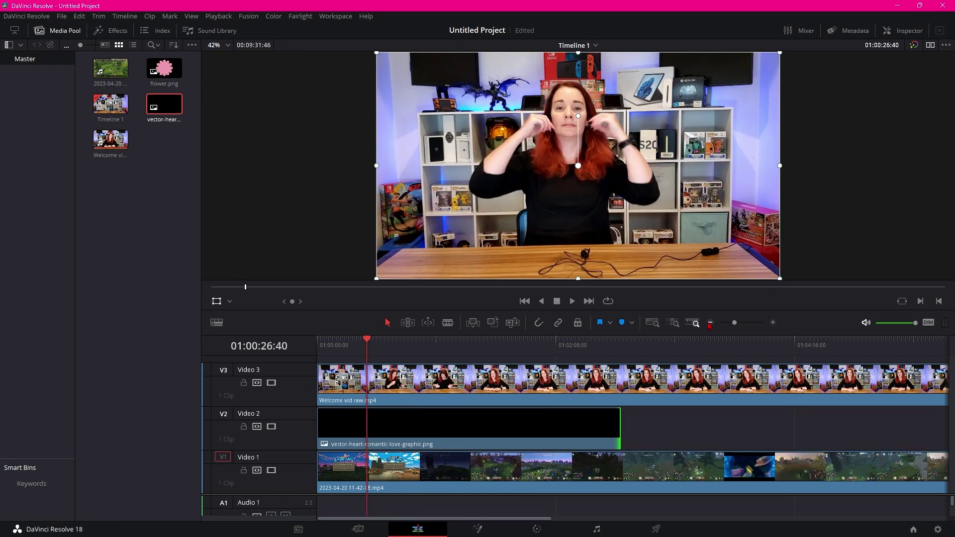
{"action": "left_click_drag", "start_coordinate": [619, 431], "coordinate": [771, 431]}
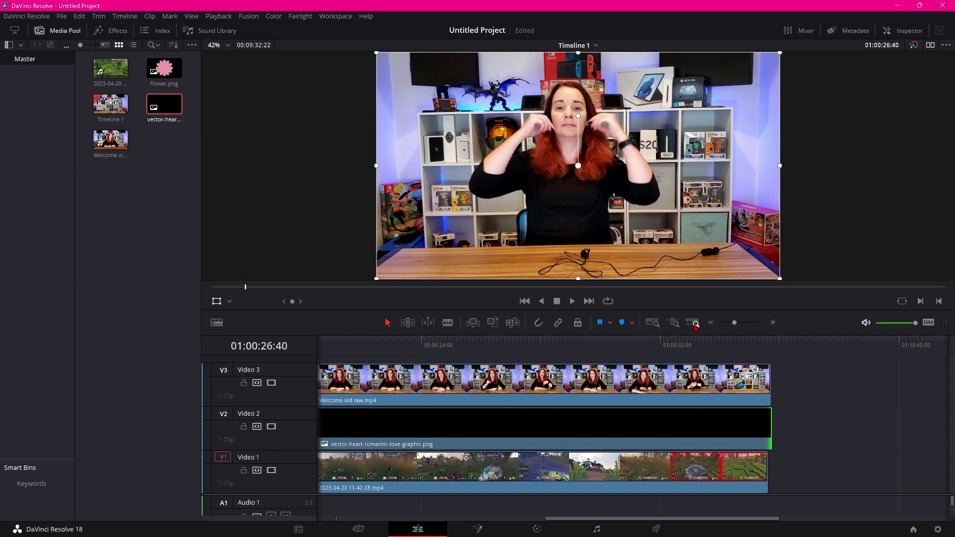
{"action": "left_click", "coordinate": [652, 322]}
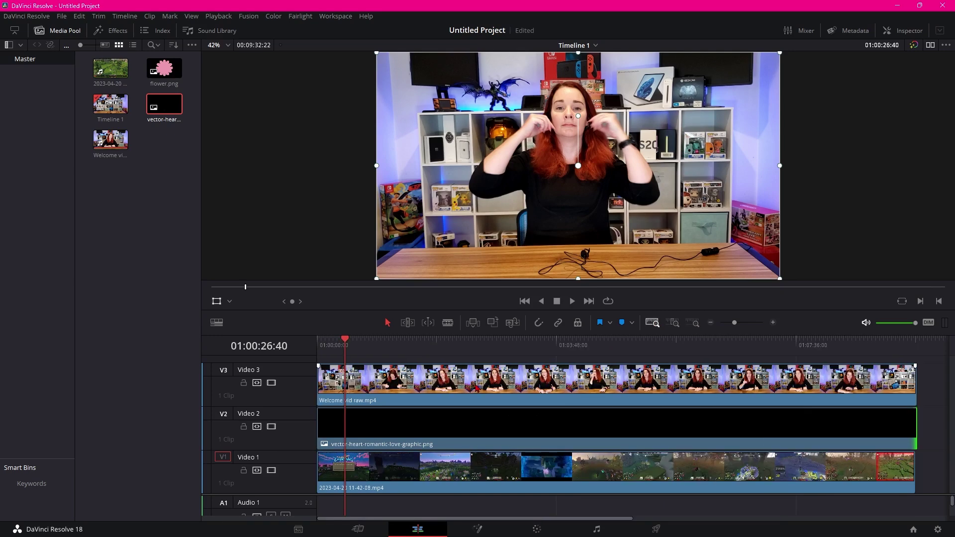
Select the heart graphic and briefly disable Video 3 to view the shape over the gameplay
{"action": "left_click", "coordinate": [451, 433]}
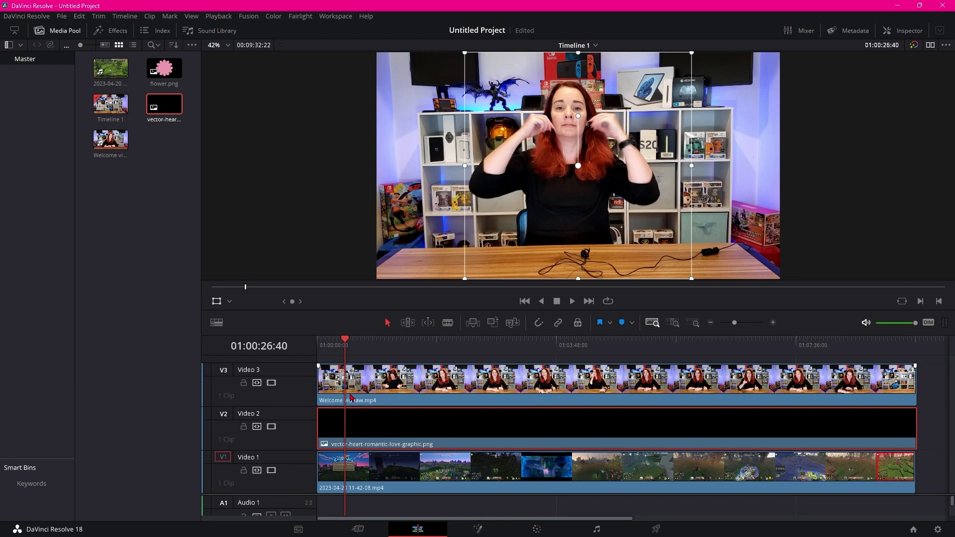
{"action": "left_click", "coordinate": [271, 382]}
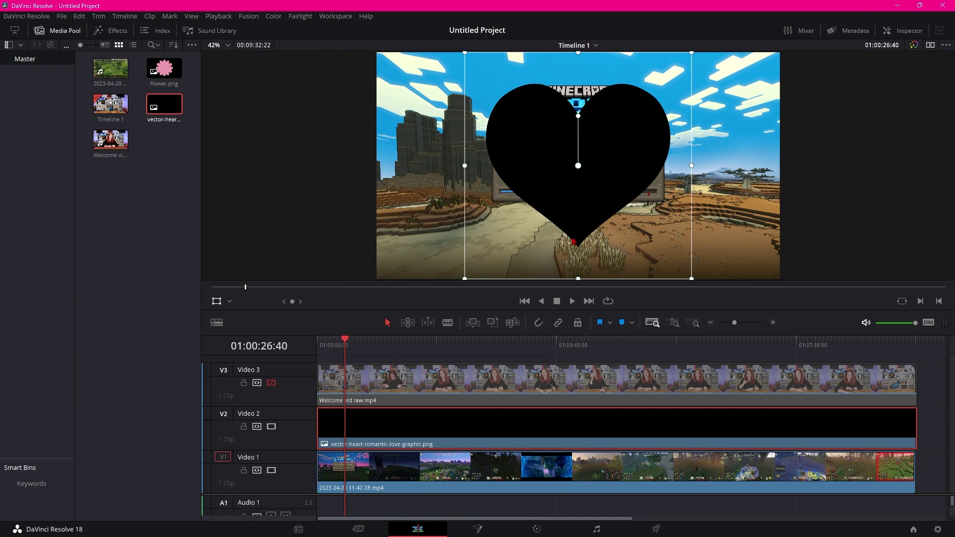
{"action": "left_click", "coordinate": [271, 382]}
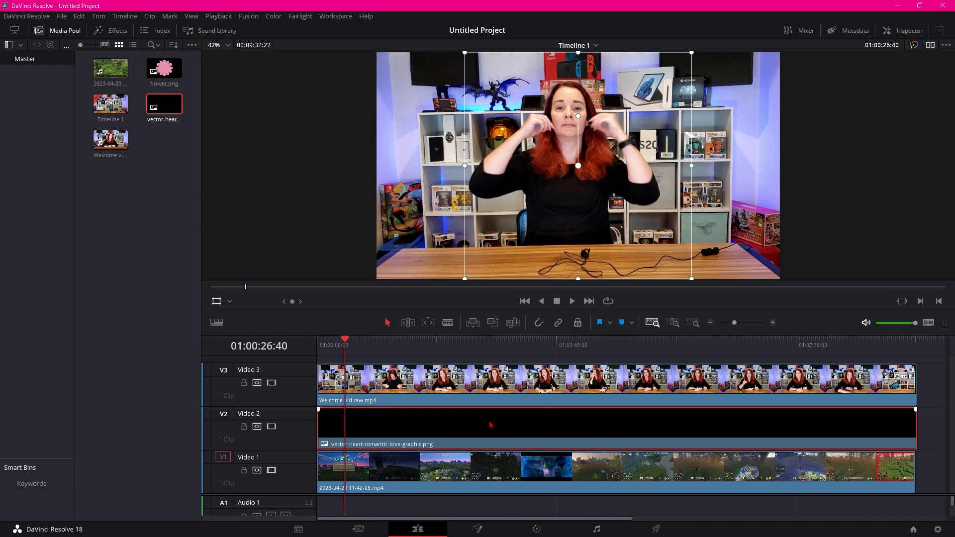
Set the heart graphic's composite mode to Alpha
{"action": "left_click", "coordinate": [903, 30]}
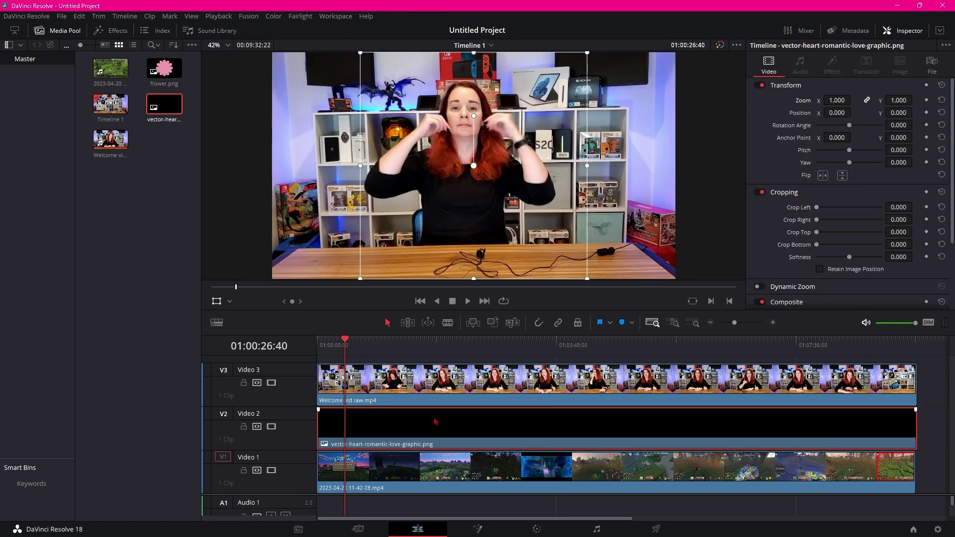
{"action": "scroll", "coordinate": [777, 151], "scroll_direction": "down", "scroll_amount": 3}
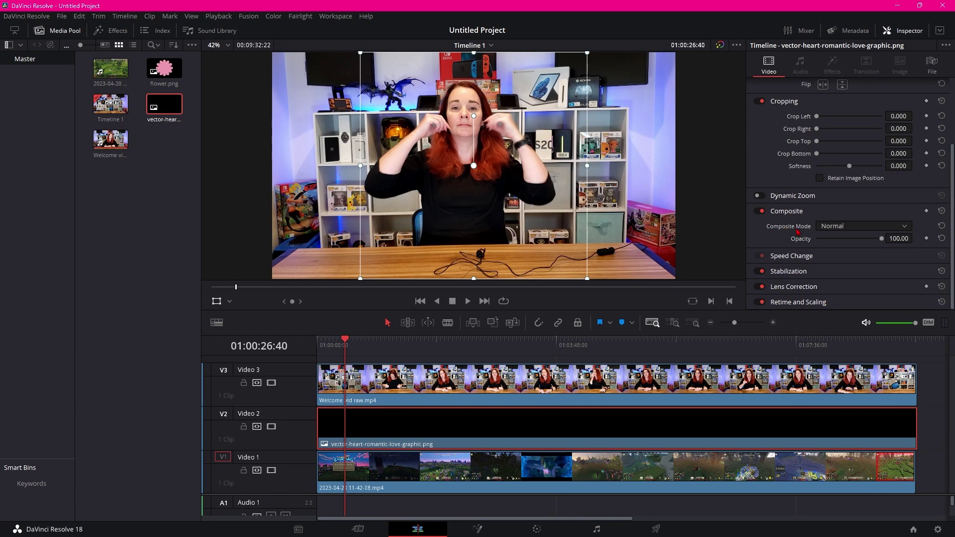
{"action": "left_click", "coordinate": [903, 228]}
{"action": "scroll", "coordinate": [845, 263], "scroll_direction": "down", "scroll_amount": 3}
{"action": "scroll", "coordinate": [840, 294], "scroll_direction": "down", "scroll_amount": 5}
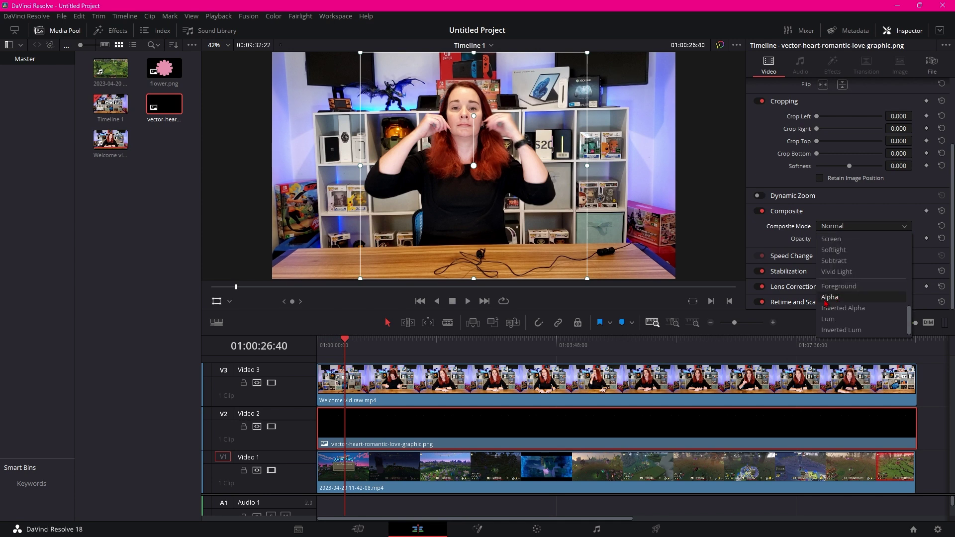
{"action": "left_click", "coordinate": [825, 300]}
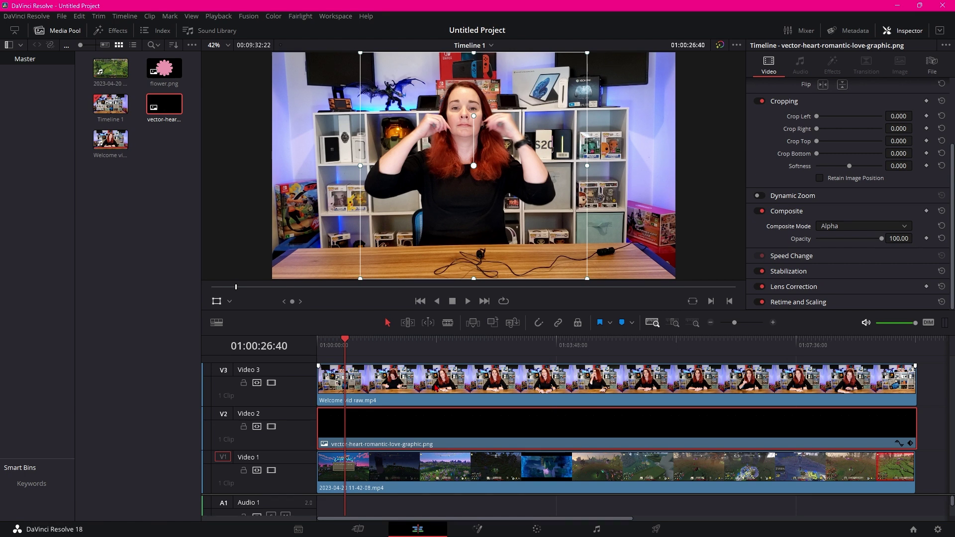
Set the composite mode of the webcam clip on Video 3 to Foreground
{"action": "left_click", "coordinate": [436, 388]}
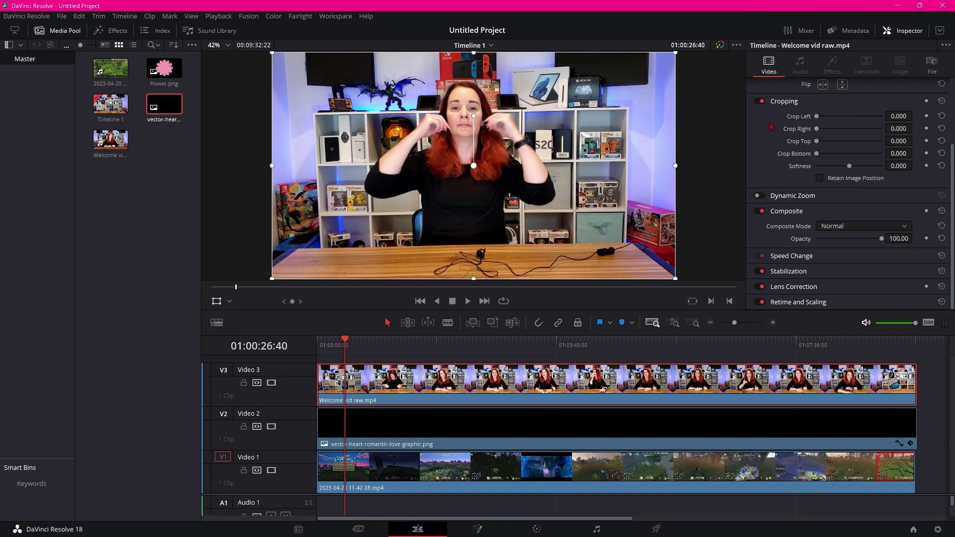
{"action": "left_click", "coordinate": [840, 227]}
{"action": "scroll", "coordinate": [848, 279], "scroll_direction": "down", "scroll_amount": 5}
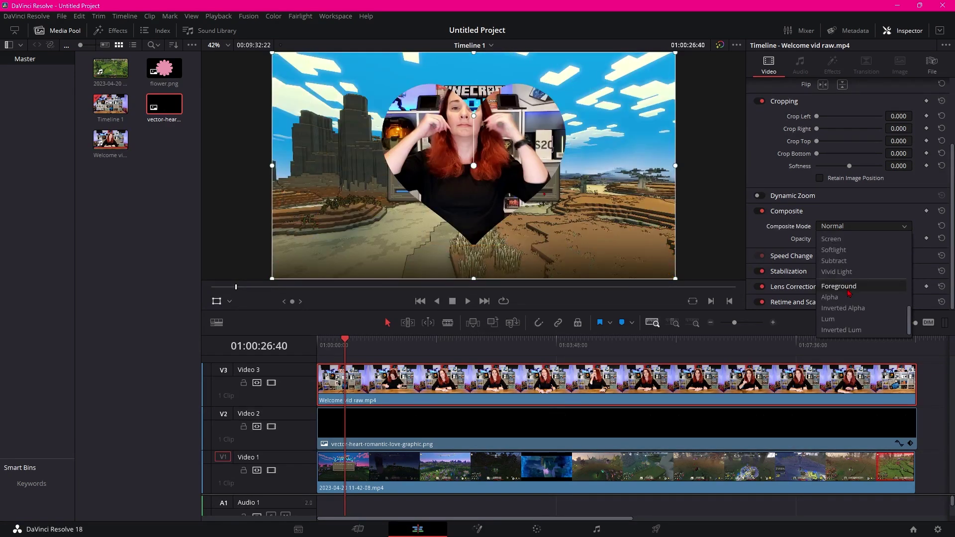
{"action": "left_click", "coordinate": [838, 287]}
Reframe the webcam clip inside the heart with zoom 0.890, position X 21, Y -122 and anchor point X 99, Y 370
{"action": "scroll", "coordinate": [840, 175], "scroll_direction": "up", "scroll_amount": 3}
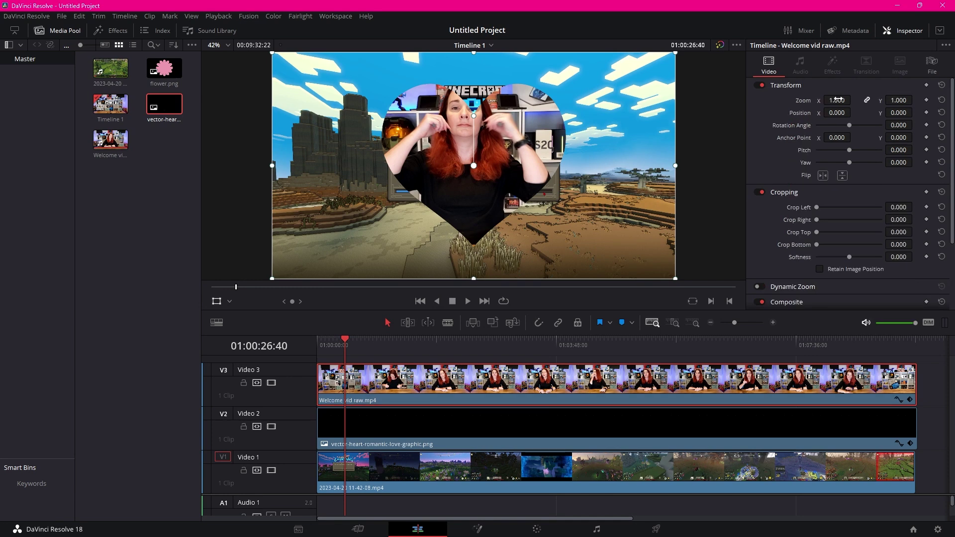
{"action": "left_click_drag", "start_coordinate": [836, 101], "coordinate": [923, 113]}
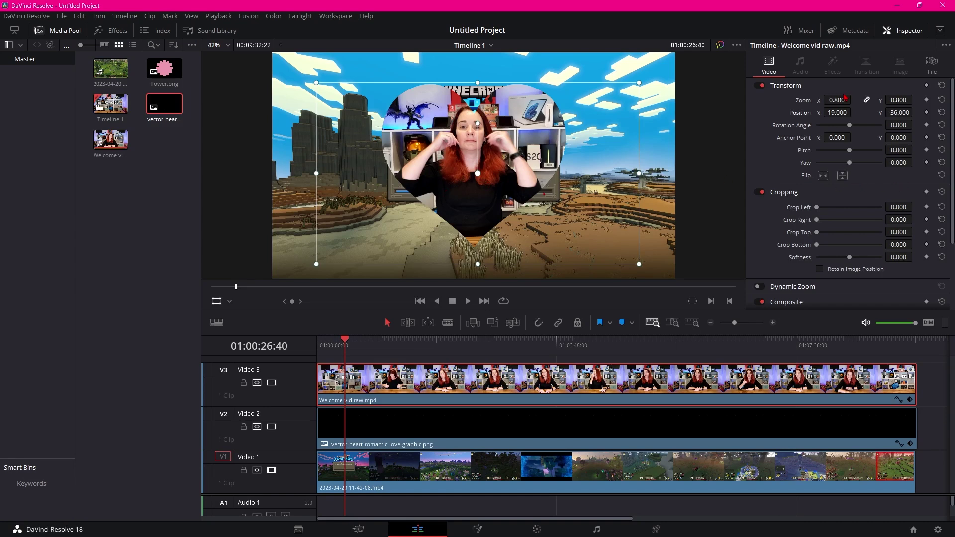
{"action": "left_click_drag", "start_coordinate": [837, 99], "coordinate": [895, 113]}
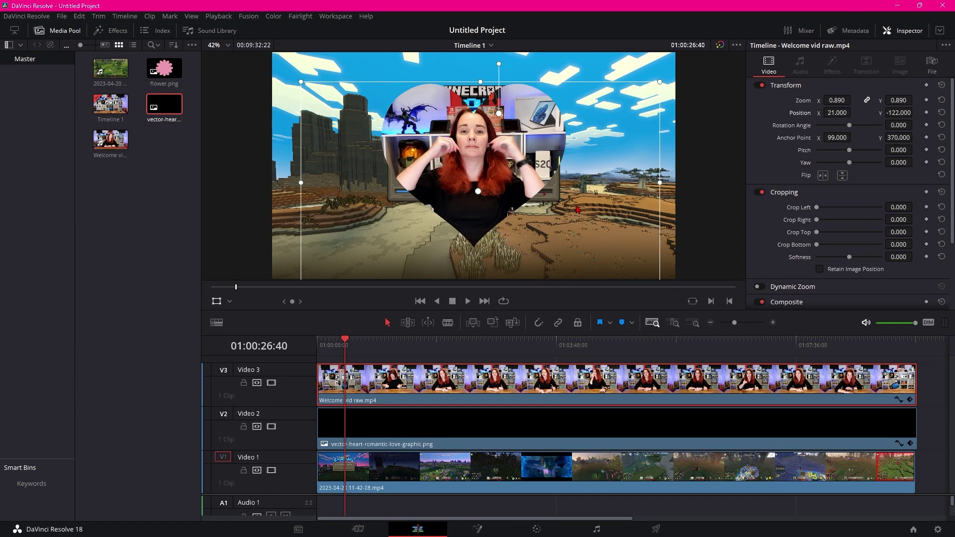
Shift the heart graphic to position X -30 and scale it to zoom 0.890
{"action": "left_click", "coordinate": [426, 427]}
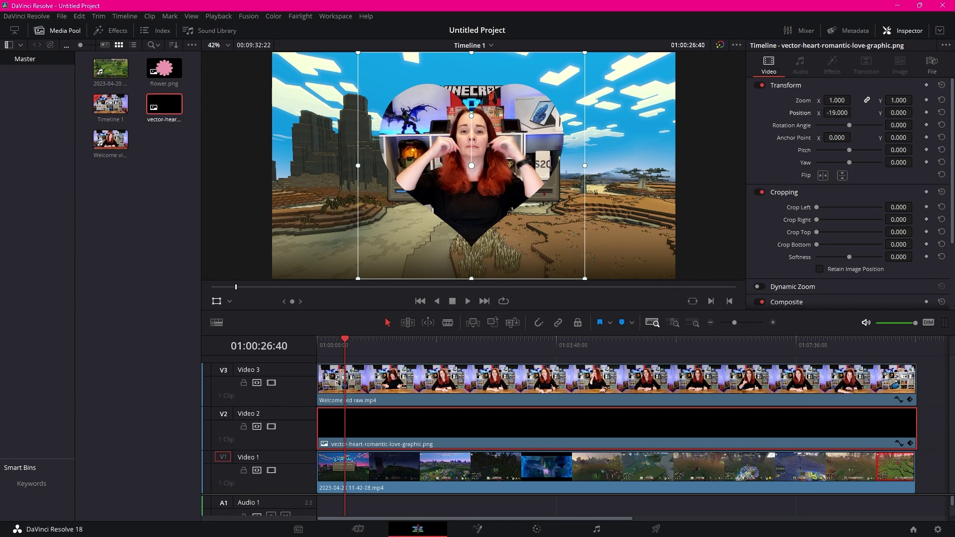
{"action": "left_click_drag", "start_coordinate": [800, 113], "coordinate": [751, 112]}
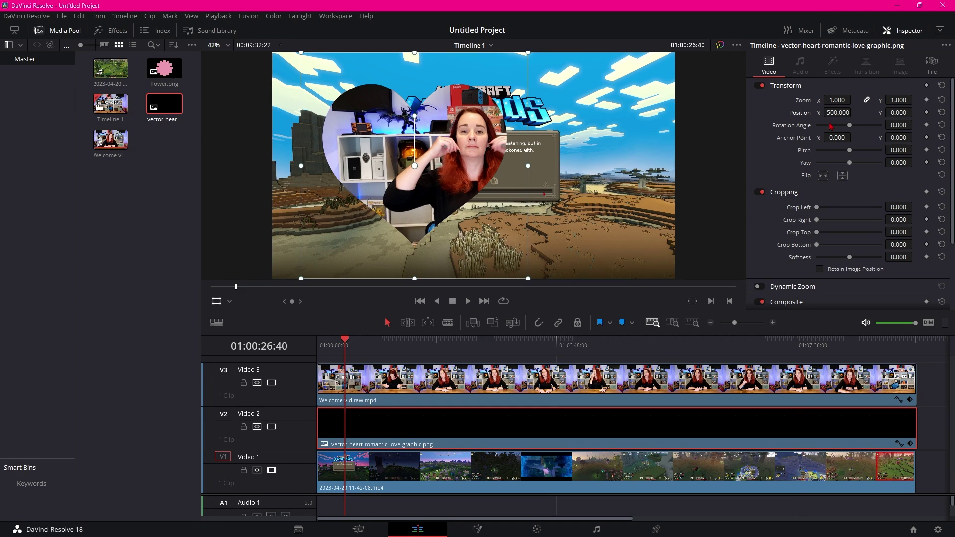
{"action": "left_click_drag", "start_coordinate": [835, 113], "coordinate": [880, 112]}
{"action": "left_click_drag", "start_coordinate": [880, 112], "coordinate": [886, 112]}
{"action": "left_click_drag", "start_coordinate": [843, 101], "coordinate": [838, 101]}
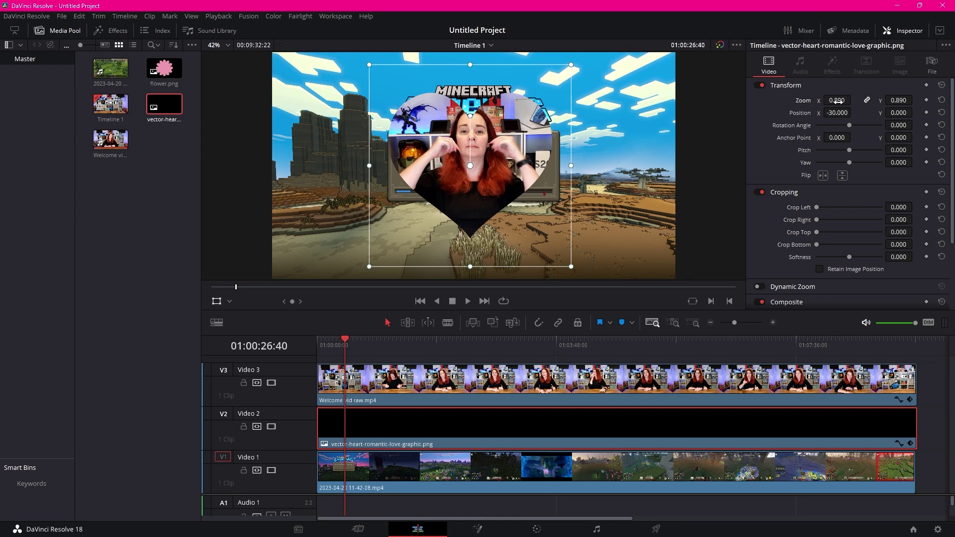
Combine the webcam clip on Video 3 and the heart graphic on Video 2 into a compound clip named PIP
{"action": "left_click", "coordinate": [588, 378]}
{"action": "left_click", "coordinate": [593, 429]}
{"action": "left_click", "coordinate": [598, 390]}
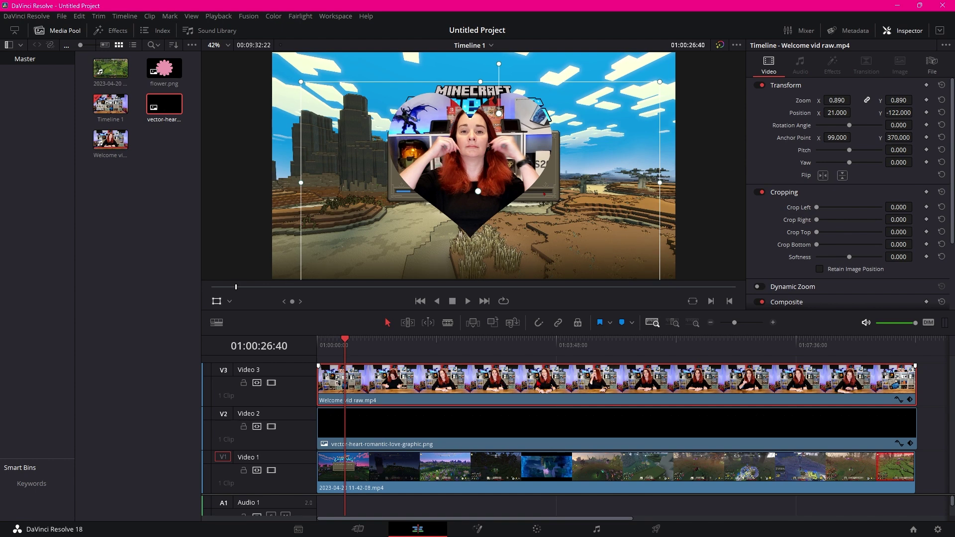
{"action": "left_click", "coordinate": [523, 427], "text": "ctrl"}
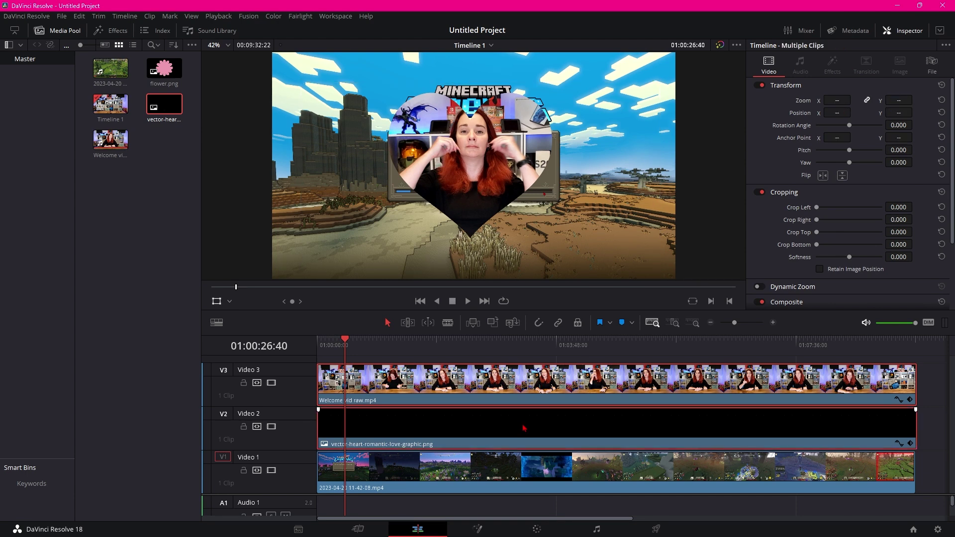
{"action": "left_click", "coordinate": [936, 415]}
{"action": "left_click_drag", "start_coordinate": [935, 418], "coordinate": [858, 377]}
{"action": "right_click", "coordinate": [657, 395]}
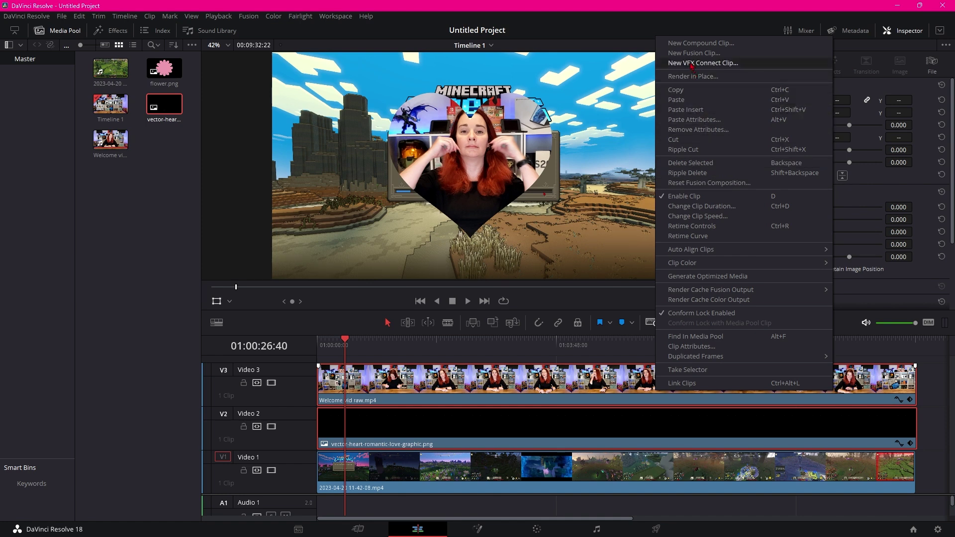
{"action": "left_click", "coordinate": [709, 47]}
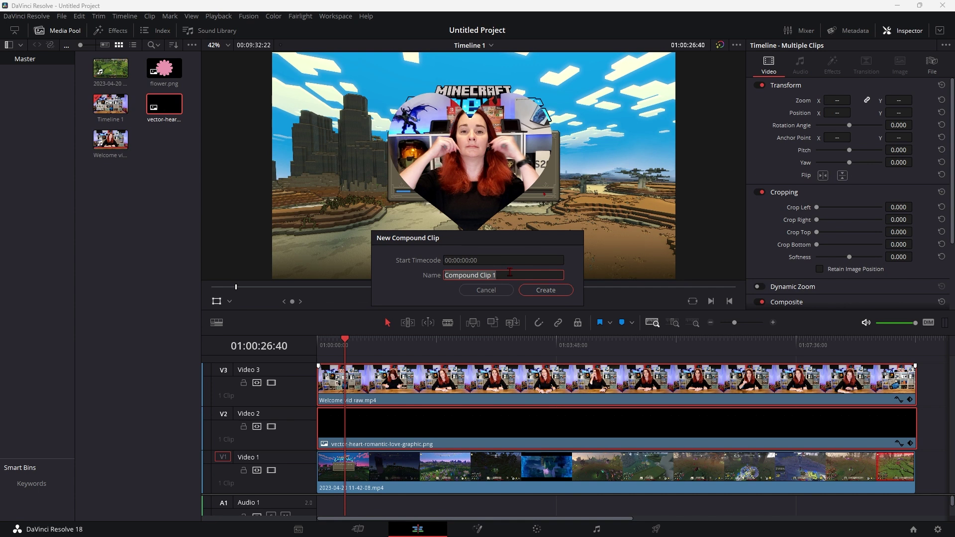
{"action": "type", "text": "PIP"}
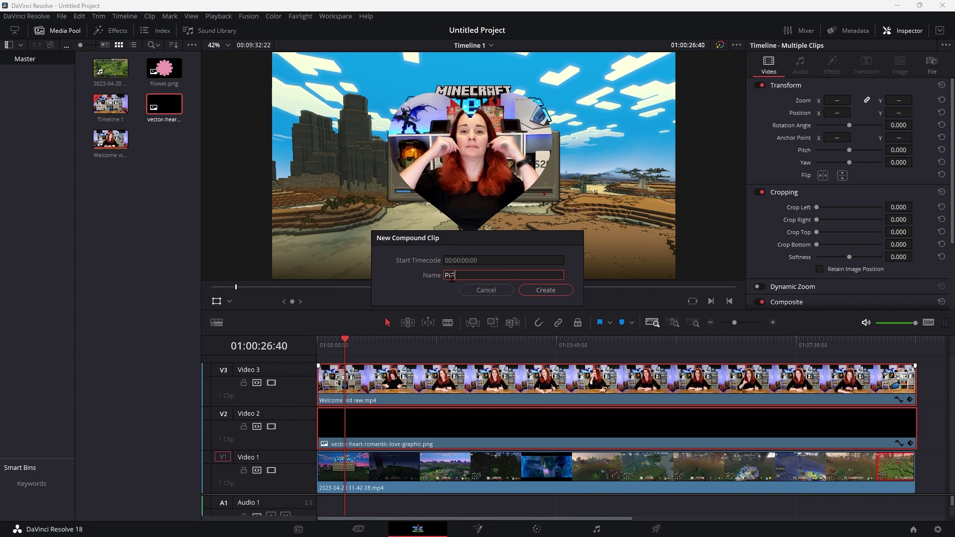
{"action": "left_click", "coordinate": [544, 290]}
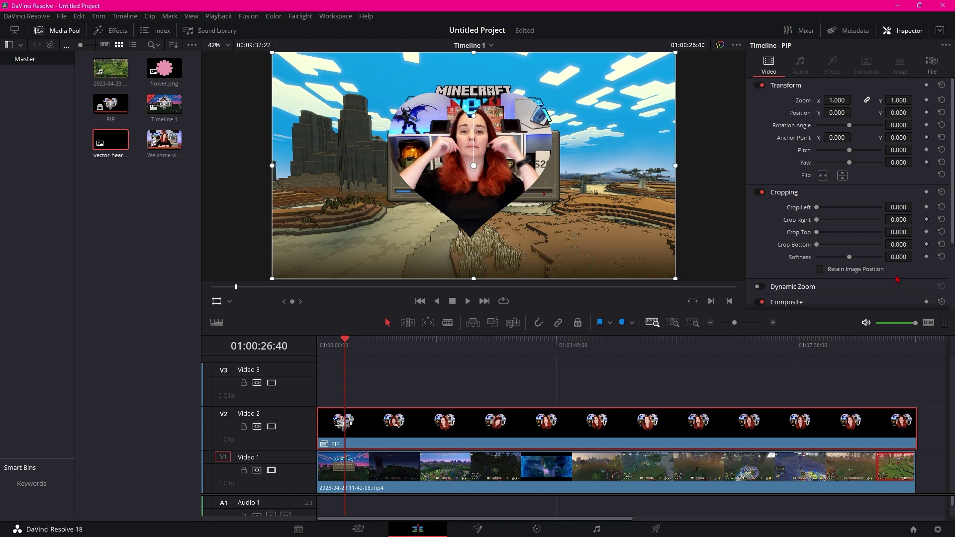
Shrink the PIP compound clip to zoom 0.490 and place it at position X -728, Y -355
{"action": "left_click_drag", "start_coordinate": [842, 101], "coordinate": [480, 111]}
{"action": "left_click_drag", "start_coordinate": [899, 113], "coordinate": [722, 112]}
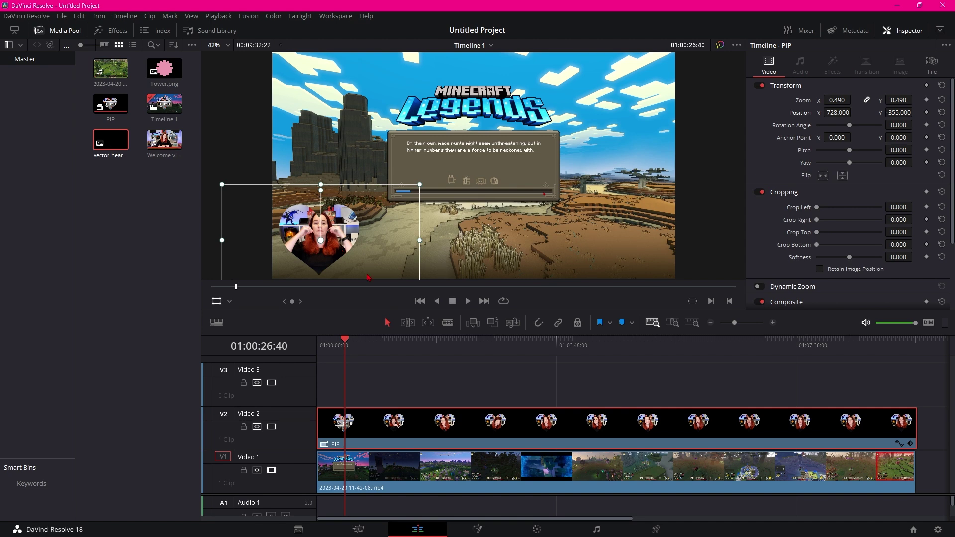
Open the PIP compound clip in its own timeline and preview the heart-masked webcam at 00:03:34:05
{"action": "right_click", "coordinate": [582, 424]}
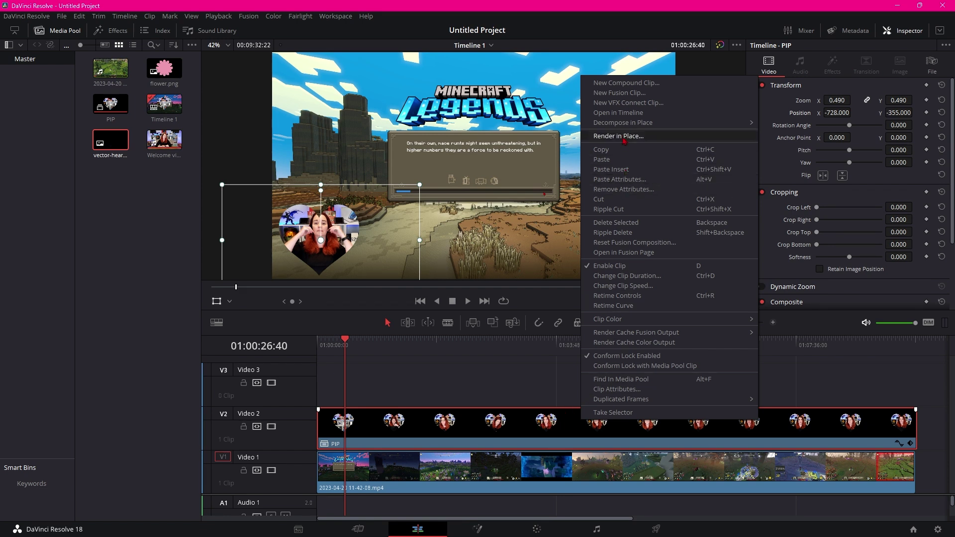
{"action": "left_click", "coordinate": [608, 113]}
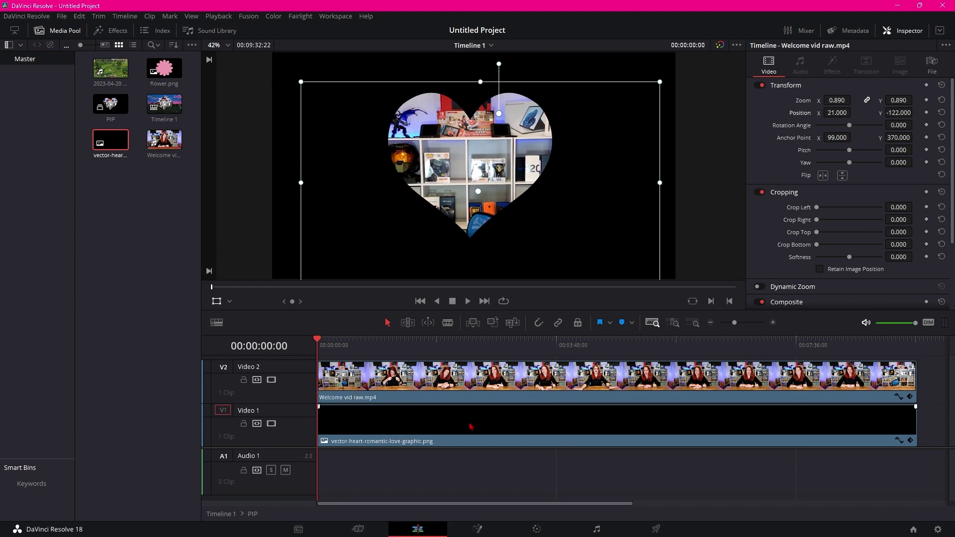
{"action": "left_click_drag", "start_coordinate": [324, 343], "coordinate": [466, 343]}
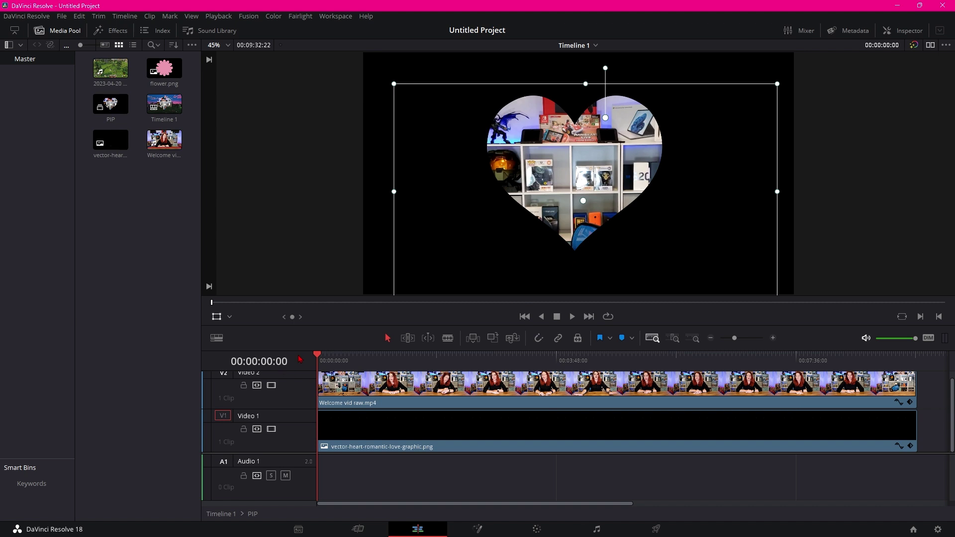
{"action": "left_click_drag", "start_coordinate": [317, 354], "coordinate": [541, 354]}
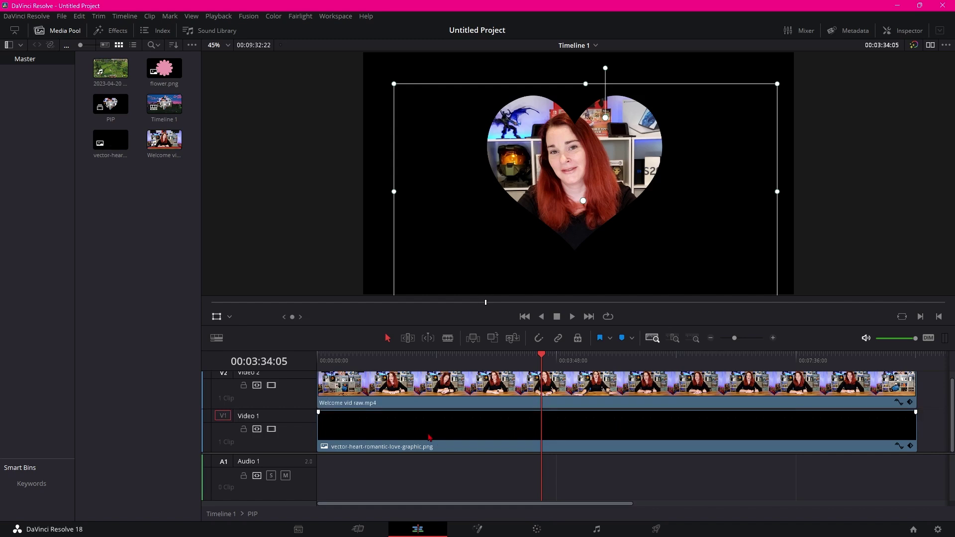
Replace the heart graphic on Video 1 with flower.png from the source viewer, with the playhead at the timeline start
{"action": "left_click", "coordinate": [457, 433]}
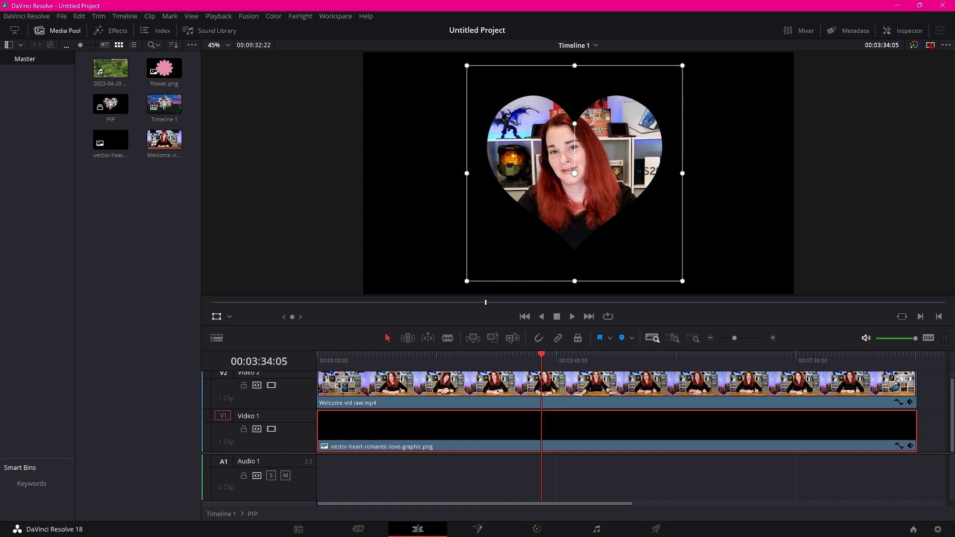
{"action": "left_click", "coordinate": [930, 45]}
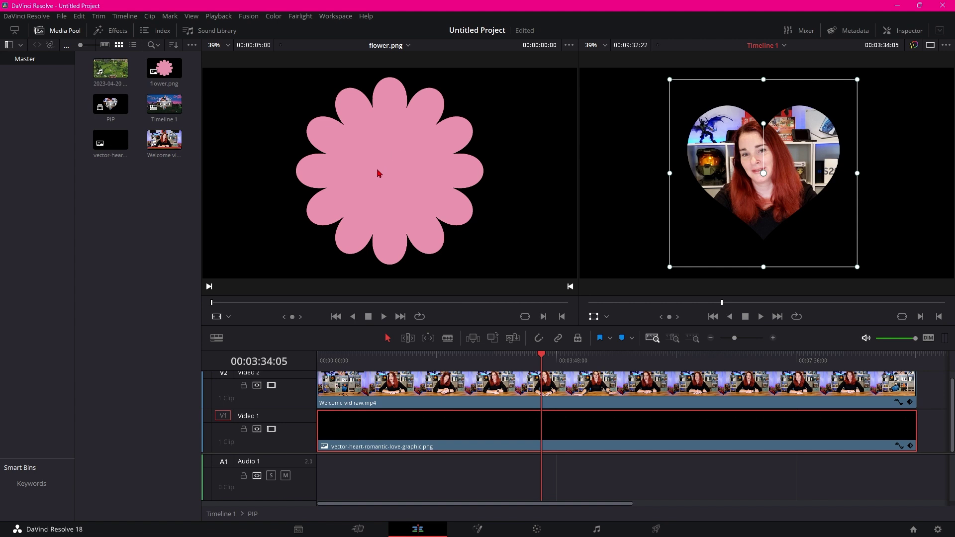
{"action": "left_click", "coordinate": [170, 74]}
{"action": "left_click_drag", "start_coordinate": [171, 75], "coordinate": [421, 166]}
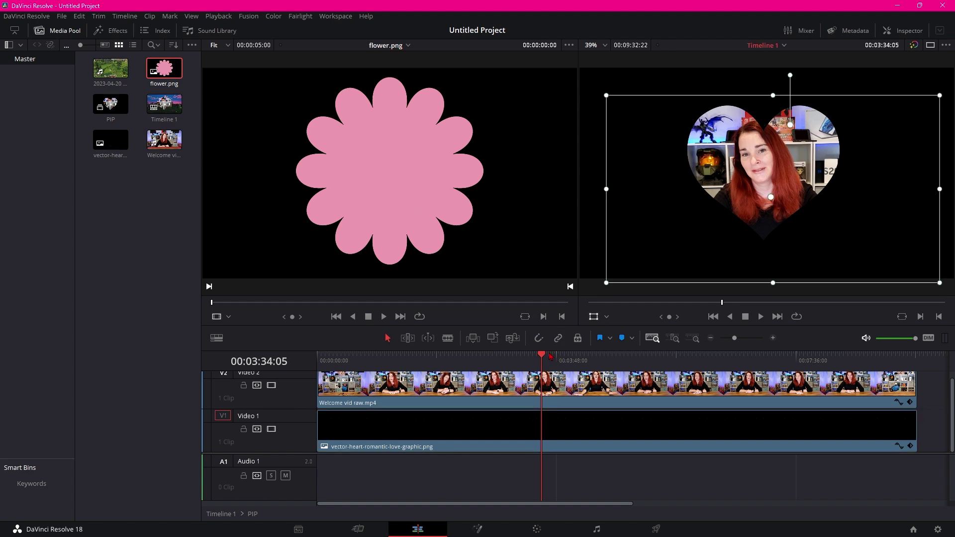
{"action": "left_click_drag", "start_coordinate": [542, 356], "coordinate": [310, 350]}
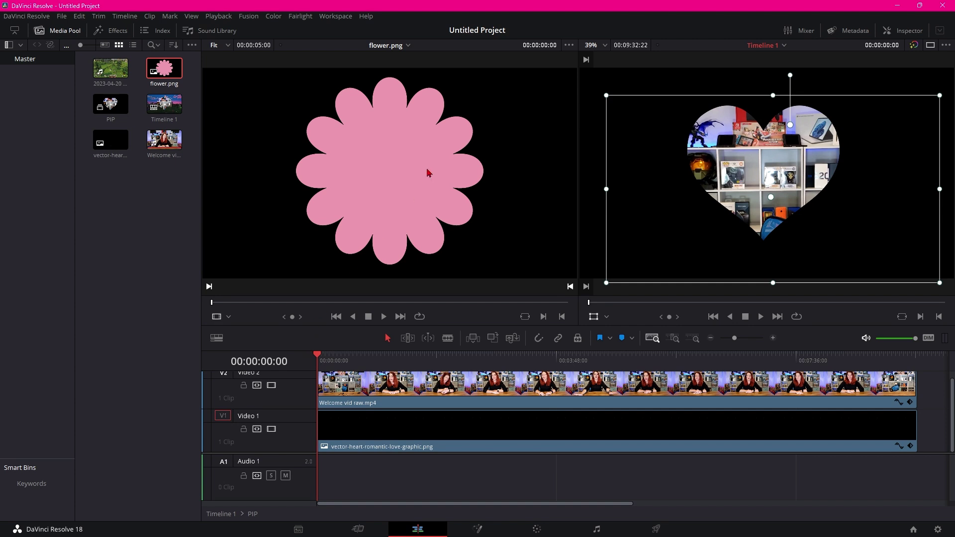
{"action": "left_click_drag", "start_coordinate": [397, 177], "coordinate": [855, 150]}
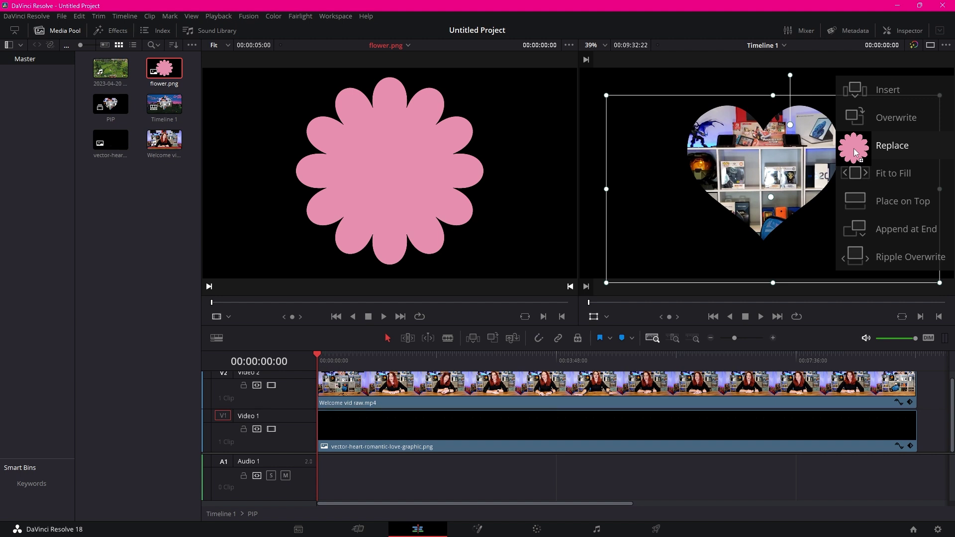
{"action": "left_click_drag", "start_coordinate": [855, 149], "coordinate": [856, 153]}
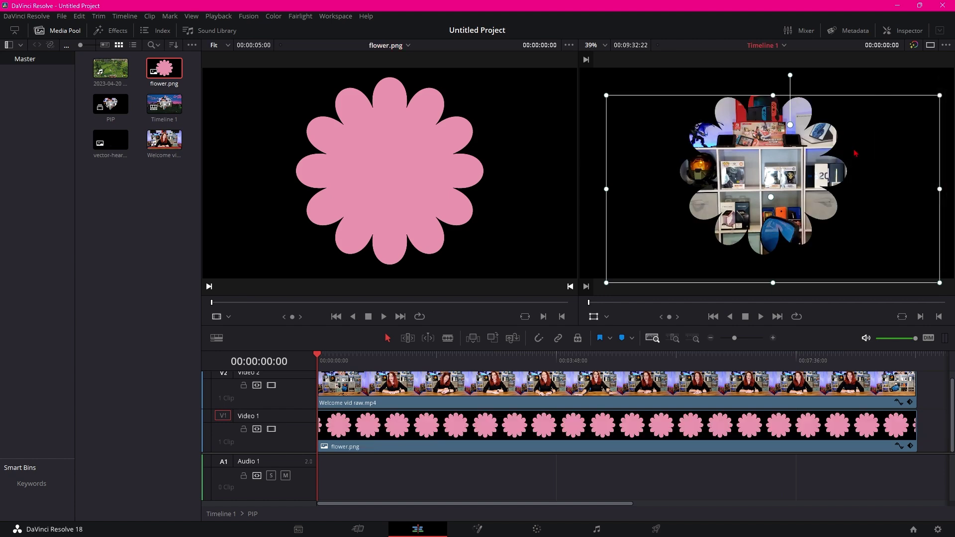
Preview the flower-masked webcam inside the compound clip up to 00:01:31:53
{"action": "left_click_drag", "start_coordinate": [319, 355], "coordinate": [408, 355]}
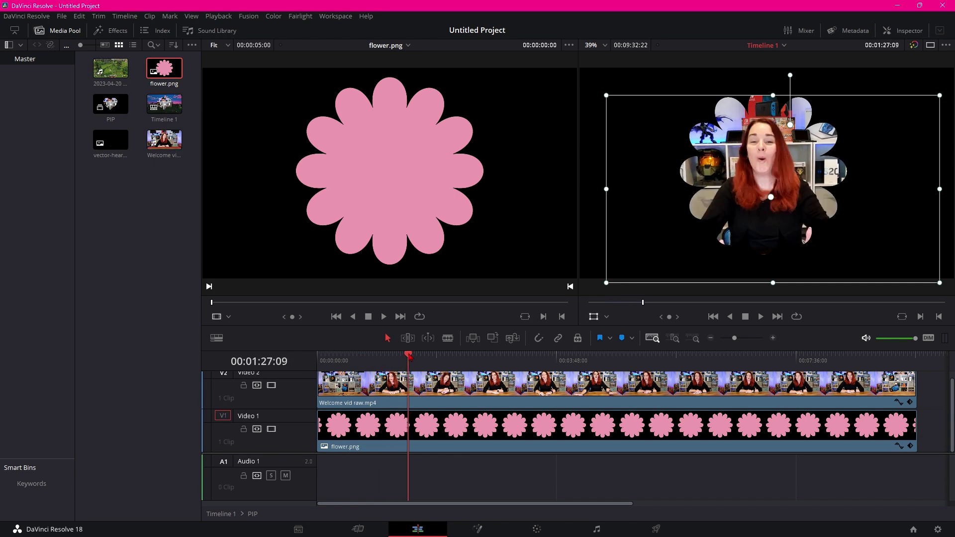
{"action": "left_click_drag", "start_coordinate": [408, 354], "coordinate": [414, 355]}
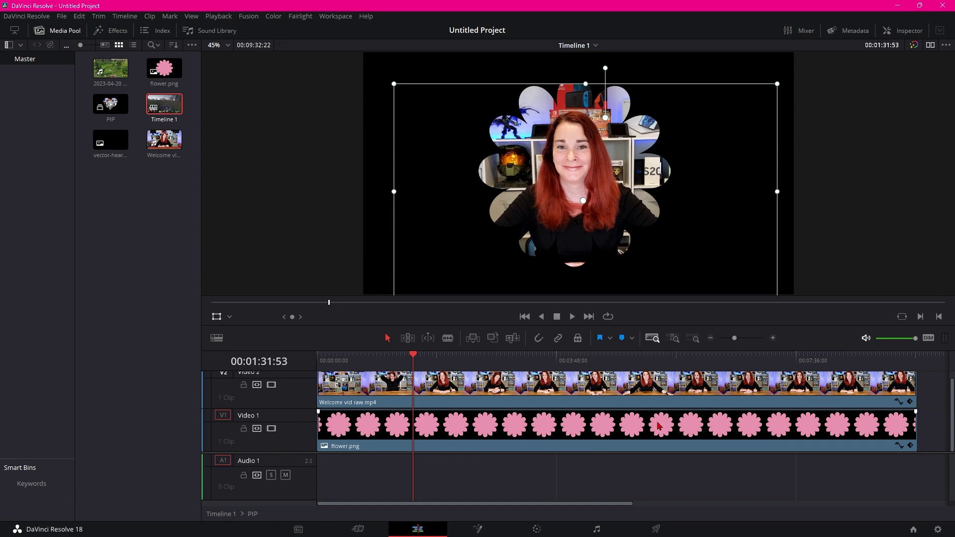
{"action": "left_click", "coordinate": [587, 252]}
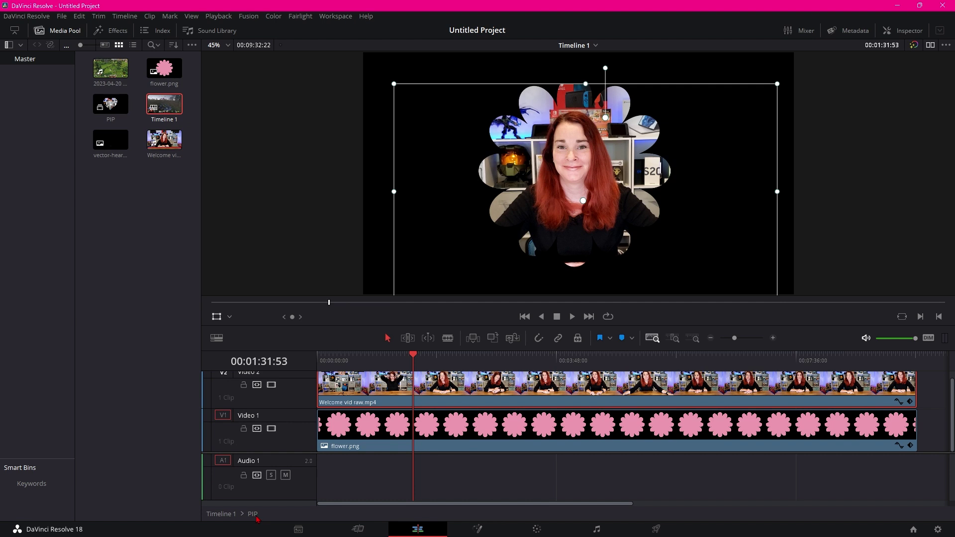
Return to Timeline 1 and raise the PIP compound clip over the gameplay to position Y -323
{"action": "left_click", "coordinate": [221, 516]}
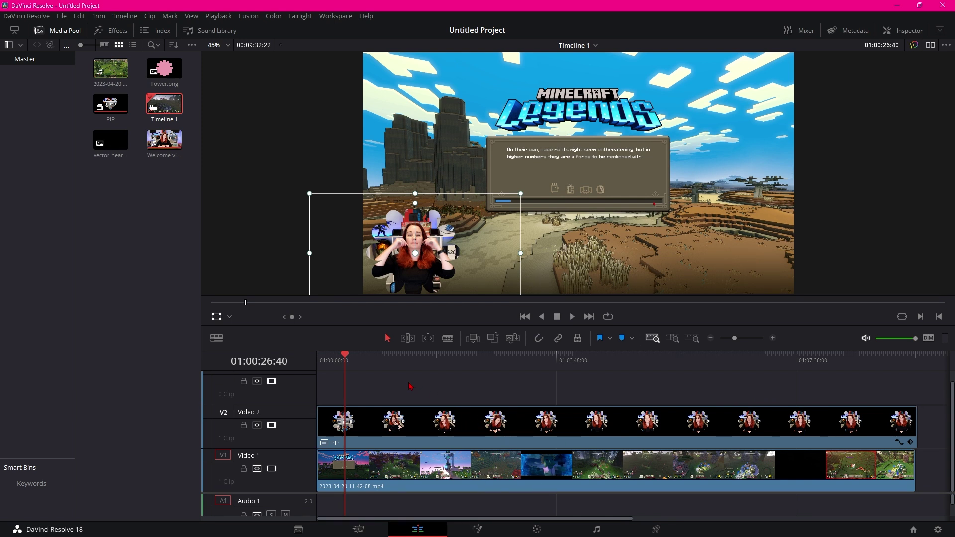
{"action": "left_click_drag", "start_coordinate": [345, 356], "coordinate": [483, 384]}
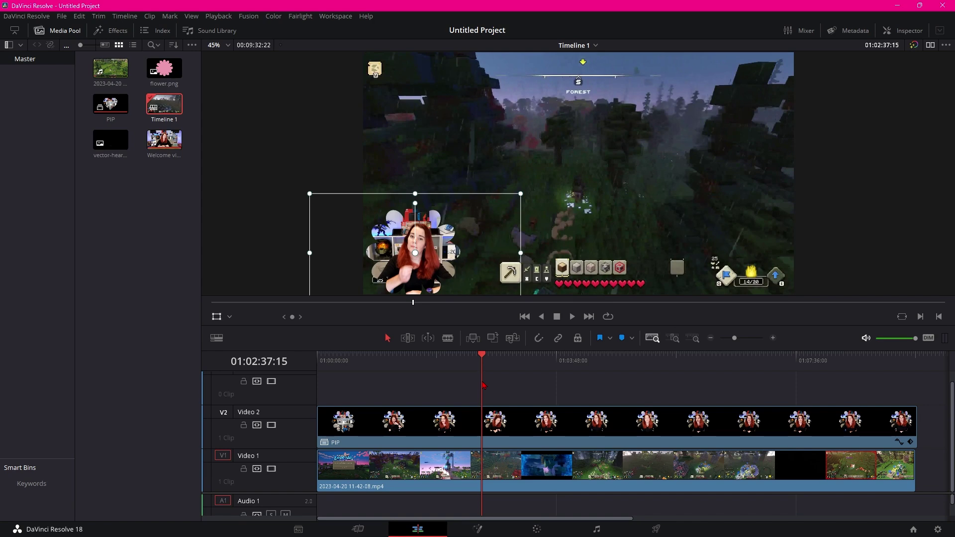
{"action": "left_click", "coordinate": [666, 428]}
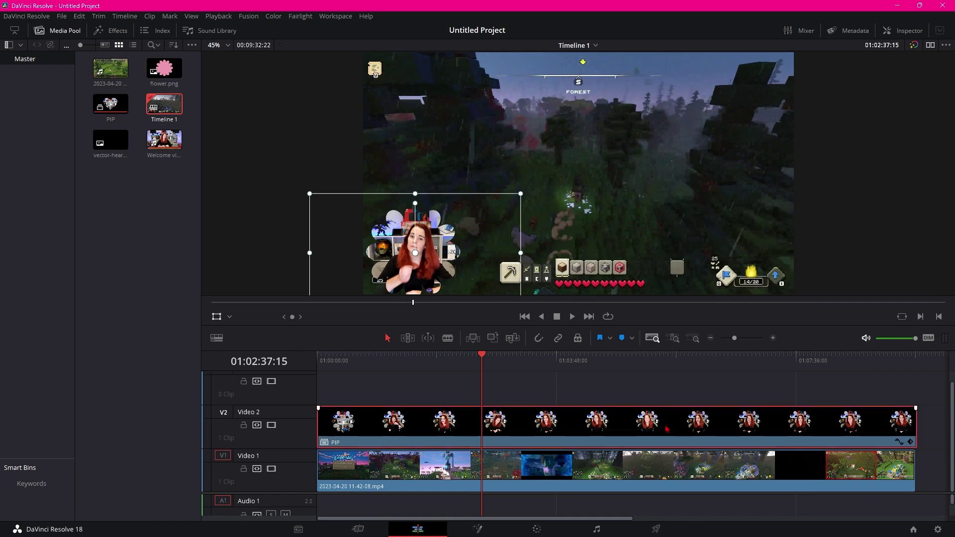
{"action": "left_click", "coordinate": [887, 30]}
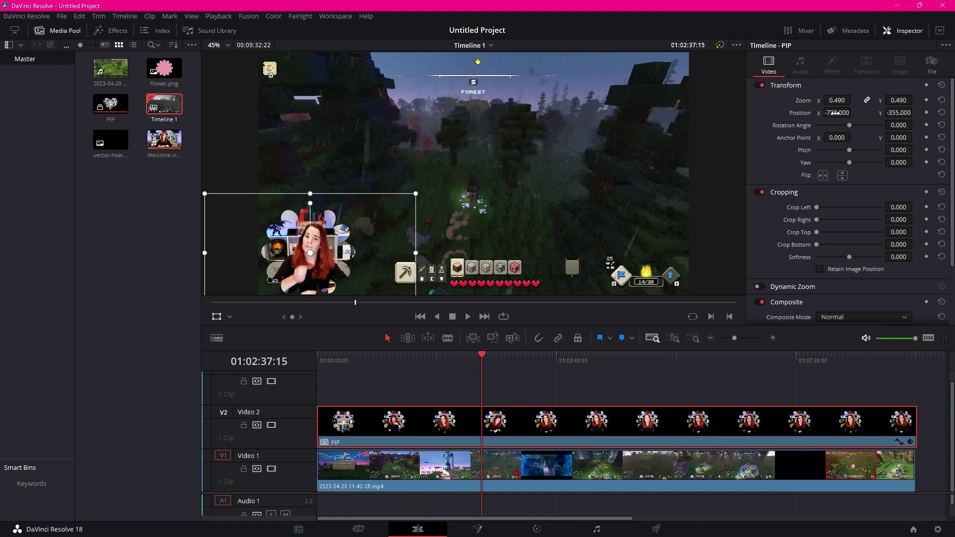
{"action": "left_click_drag", "start_coordinate": [898, 113], "coordinate": [915, 112]}
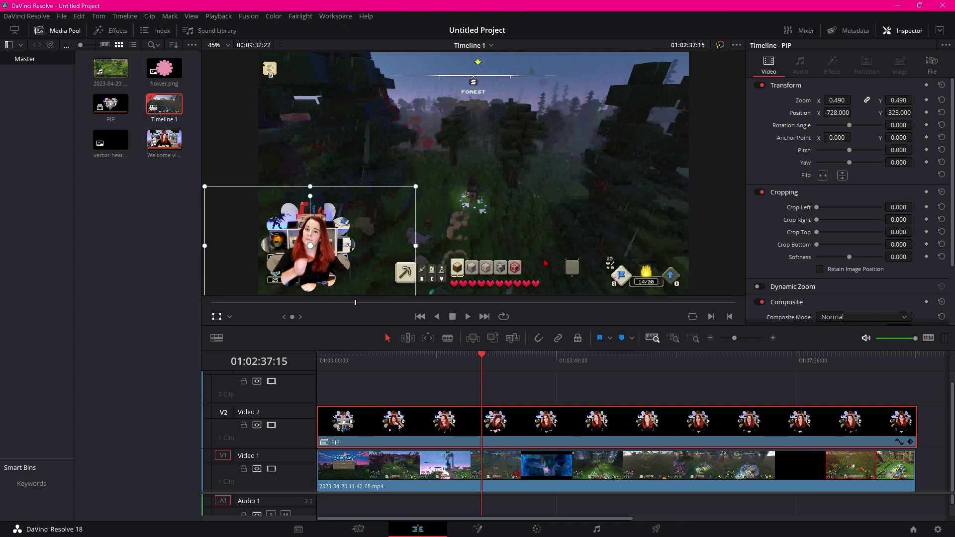
Reopen the PIP compound clip and move the webcam clip to Video 4 and the flower graphic to Video 3
{"action": "right_click", "coordinate": [570, 429]}
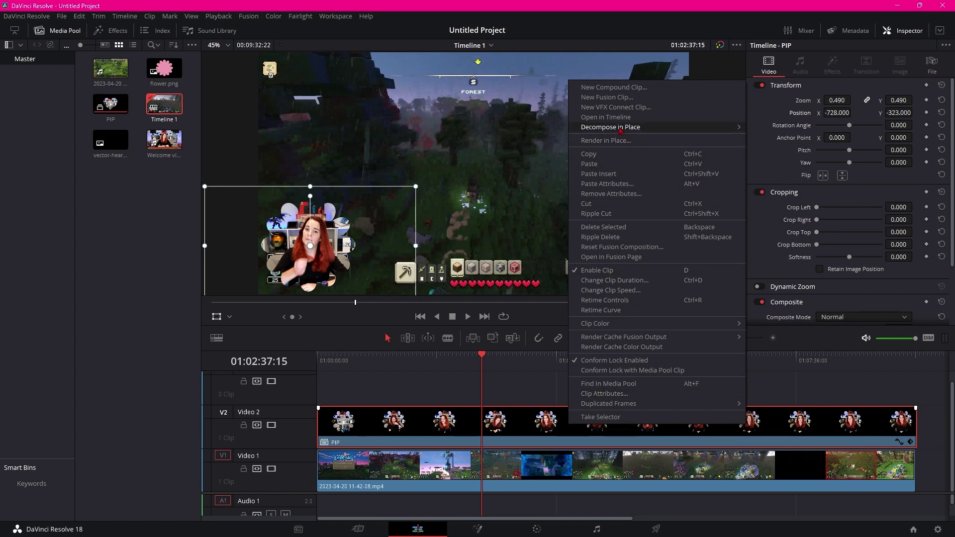
{"action": "left_click", "coordinate": [623, 122]}
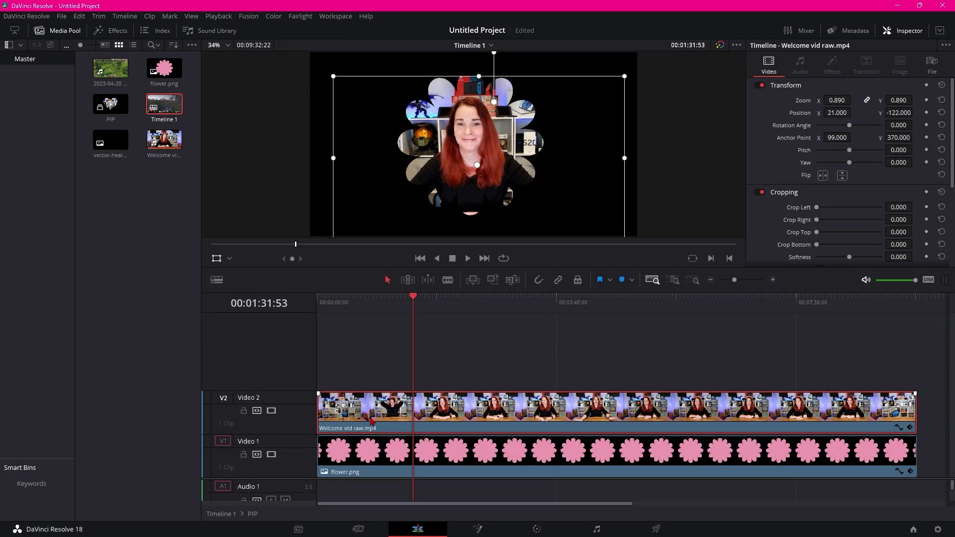
{"action": "left_click", "coordinate": [368, 451], "text": "ctrl"}
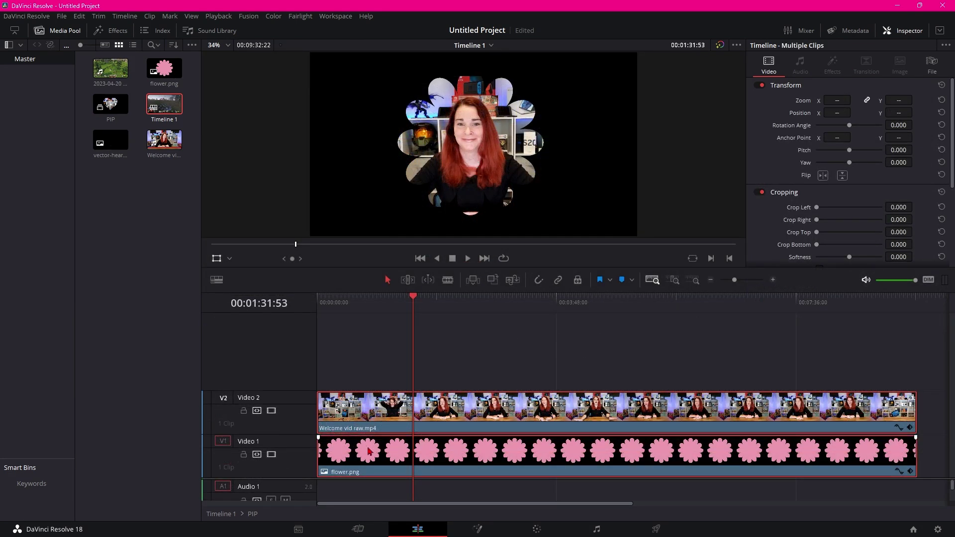
{"action": "left_click", "coordinate": [388, 413]}
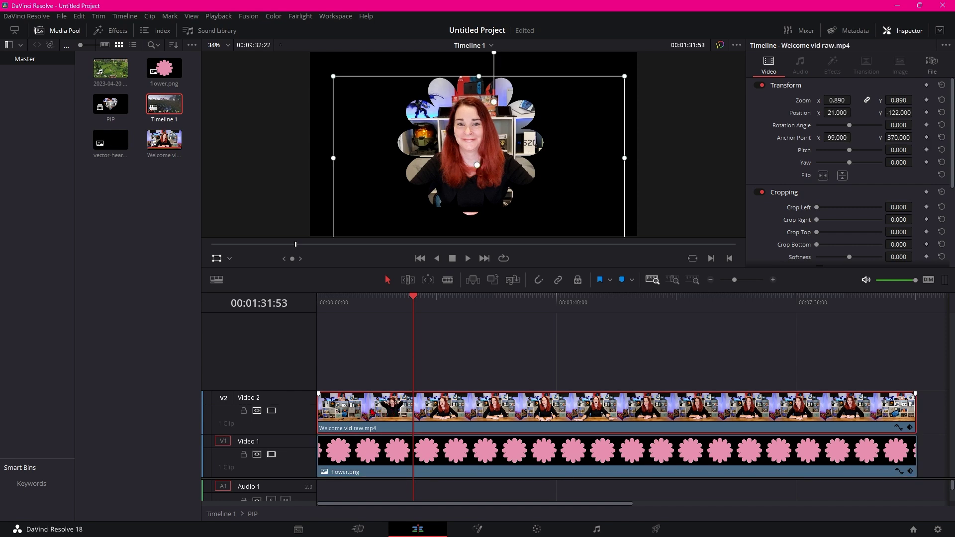
{"action": "left_click", "coordinate": [386, 453], "text": "ctrl"}
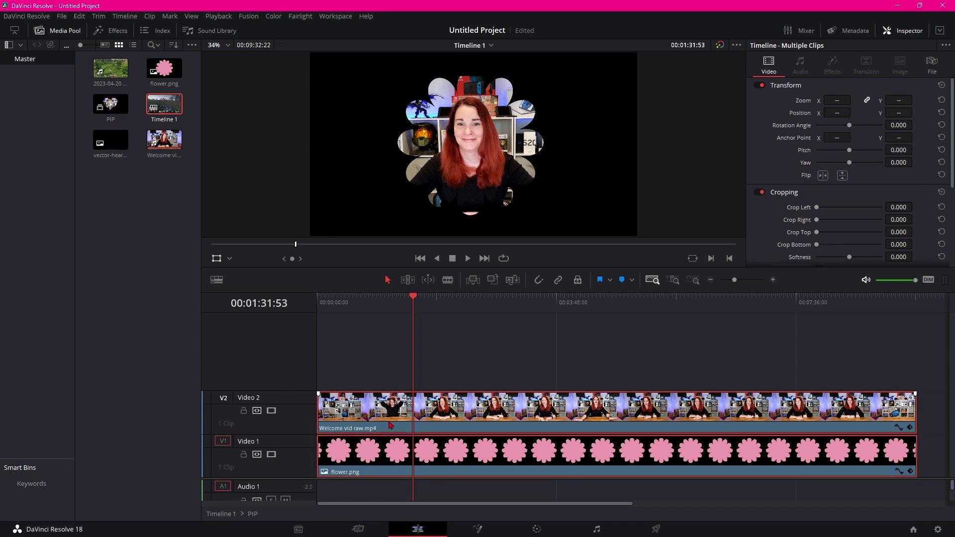
{"action": "left_click_drag", "start_coordinate": [390, 425], "coordinate": [391, 345]}
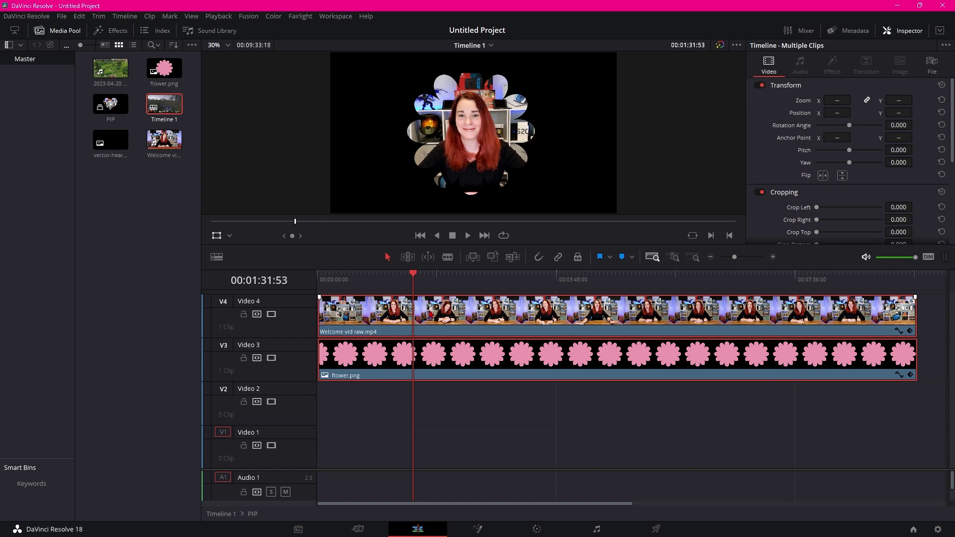
{"action": "left_click", "coordinate": [396, 366], "text": "ctrl"}
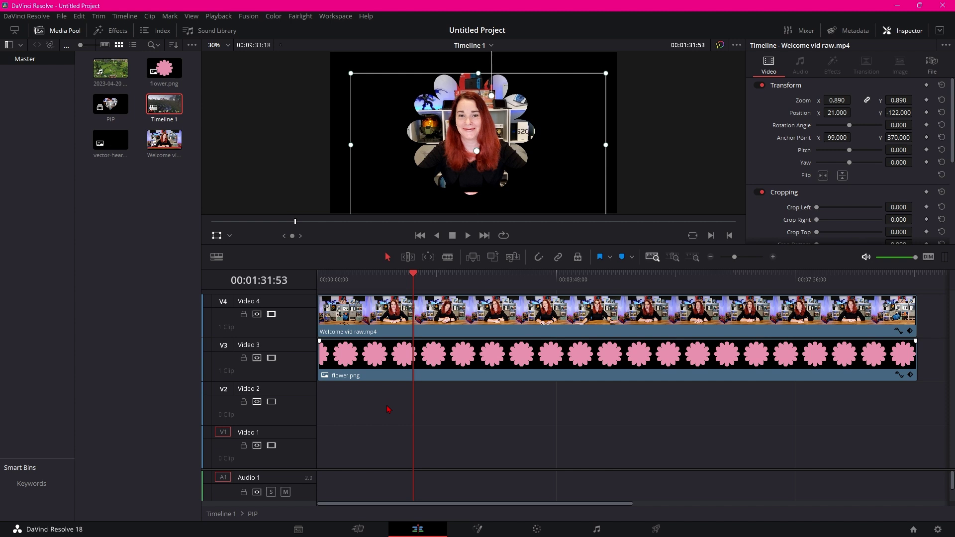
Duplicate the flower.png clip from Video 3 onto Video 1 and hide the media pool
{"action": "left_click", "coordinate": [390, 359]}
{"action": "left_click", "coordinate": [391, 324]}
{"action": "left_click", "coordinate": [522, 362]}
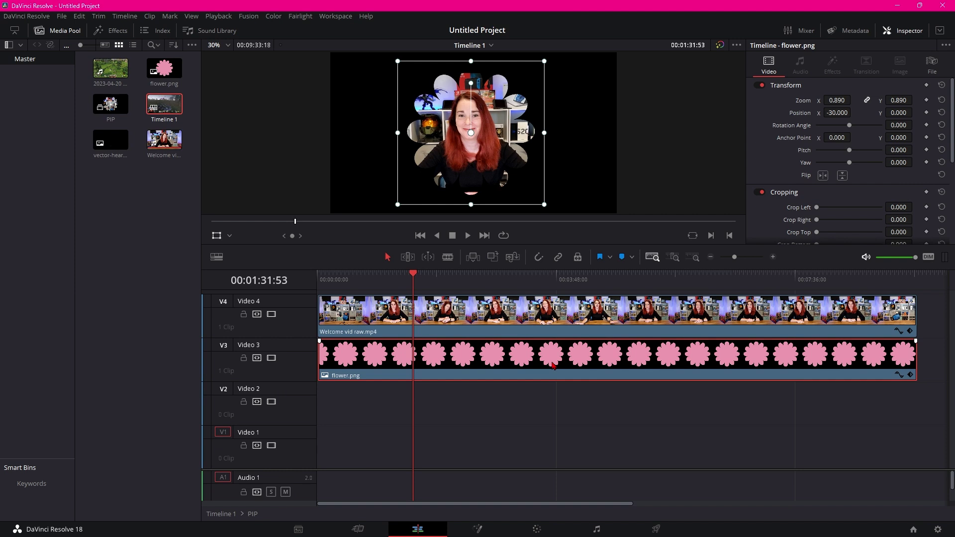
{"action": "left_click_drag", "start_coordinate": [553, 365], "coordinate": [545, 440]}
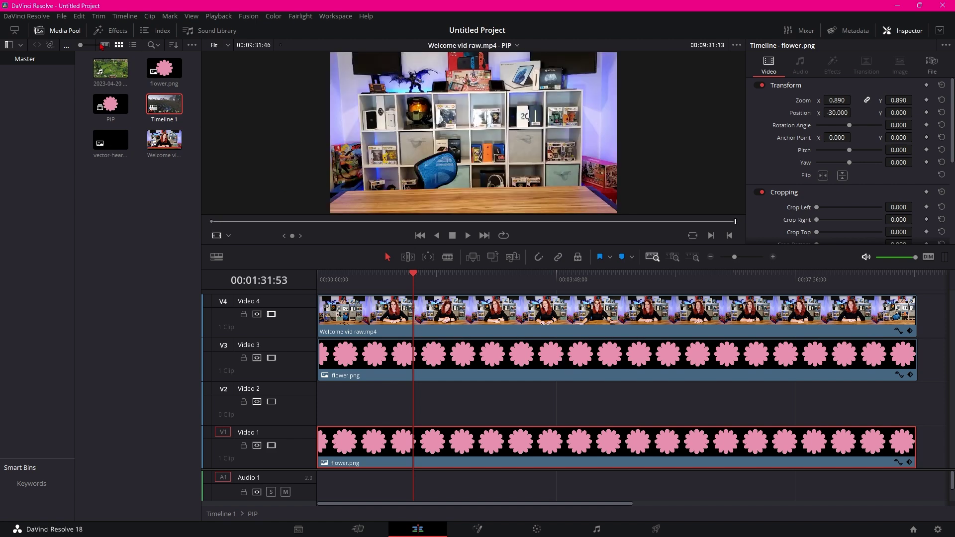
{"action": "left_click", "coordinate": [70, 34]}
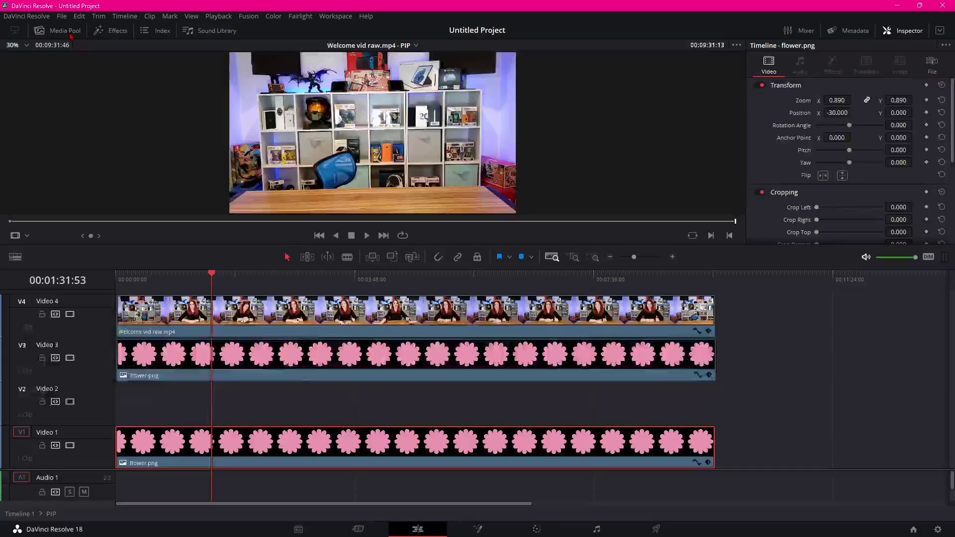
Add a Solid Color generator to Video 2 between the two flower clips and extend its start to the timeline's beginning
{"action": "left_click", "coordinate": [117, 32]}
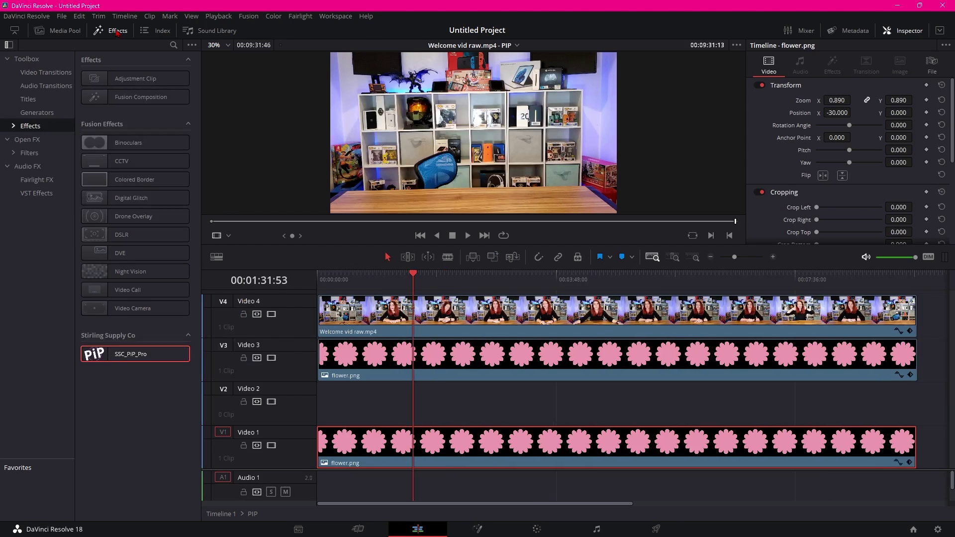
{"action": "left_click", "coordinate": [37, 112]}
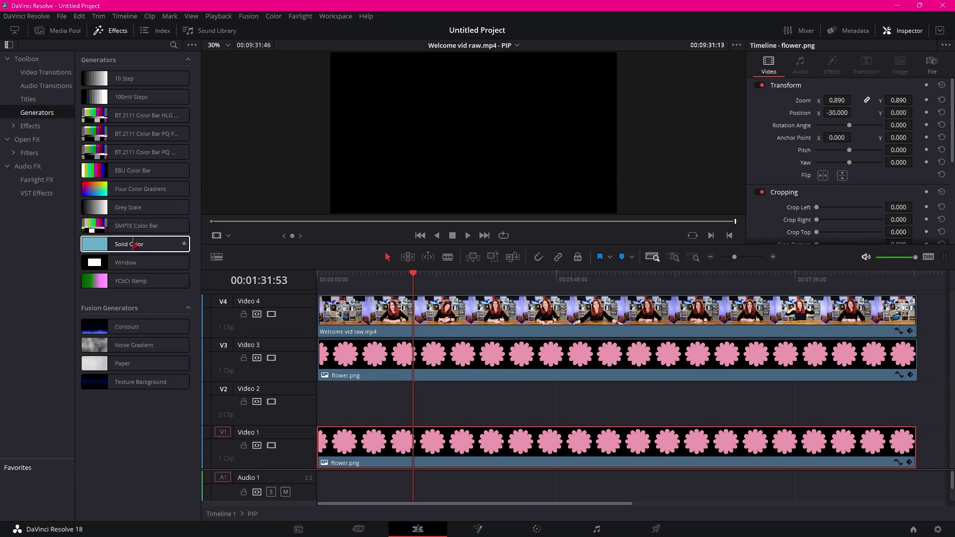
{"action": "left_click_drag", "start_coordinate": [134, 245], "coordinate": [369, 401]}
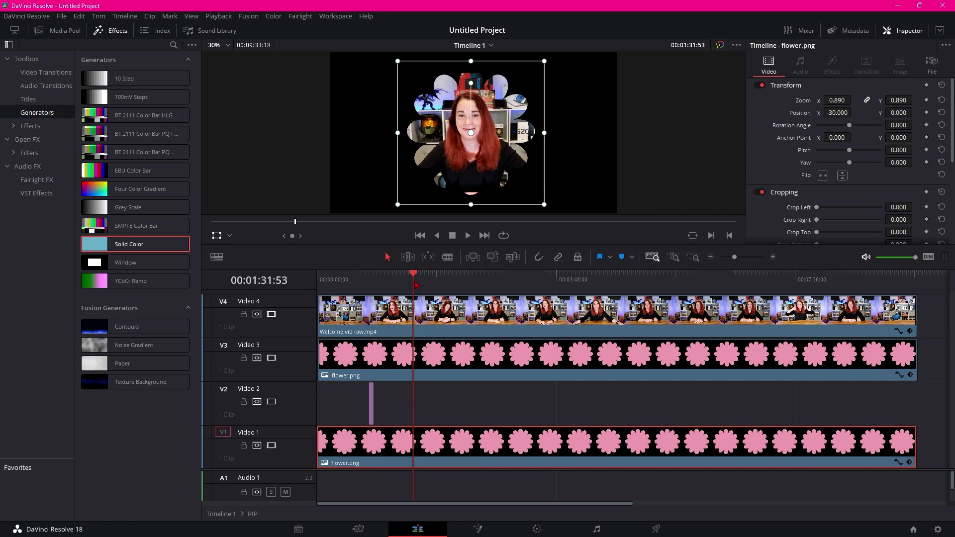
{"action": "left_click_drag", "start_coordinate": [414, 277], "coordinate": [372, 274]}
{"action": "left_click", "coordinate": [772, 257]}
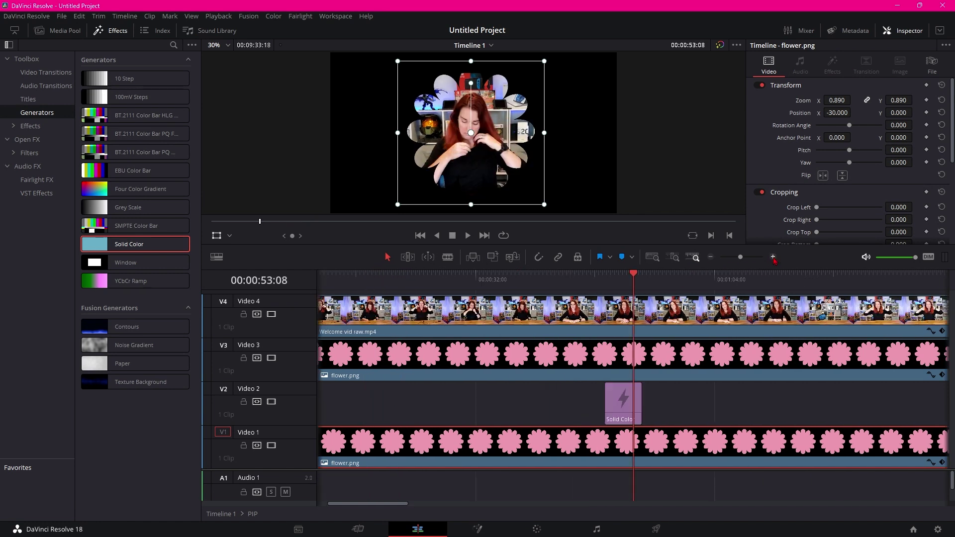
{"action": "left_click_drag", "start_coordinate": [578, 400], "coordinate": [269, 393]}
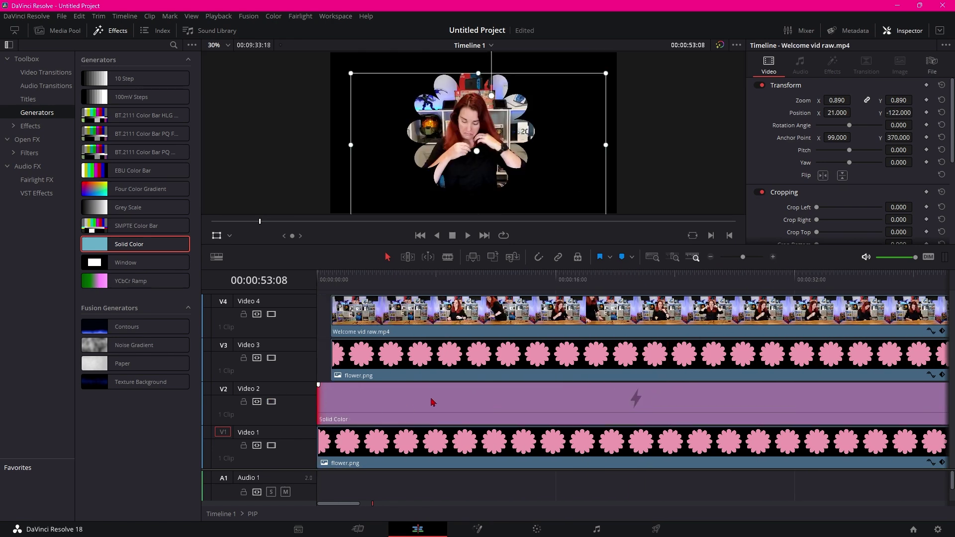
Shift the Video 3 flower and Video 4 webcam clips to the timeline start and extend the Solid Color clip to match their end
{"action": "left_click_drag", "start_coordinate": [373, 363], "coordinate": [365, 367]}
{"action": "left_click_drag", "start_coordinate": [443, 316], "coordinate": [429, 316]}
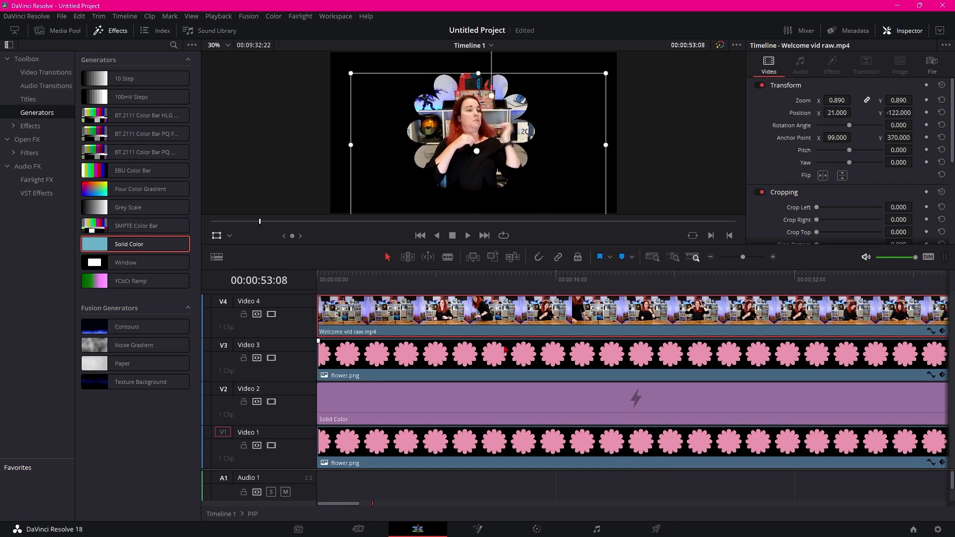
{"action": "scroll", "coordinate": [700, 275], "scroll_direction": "down", "scroll_amount": 6}
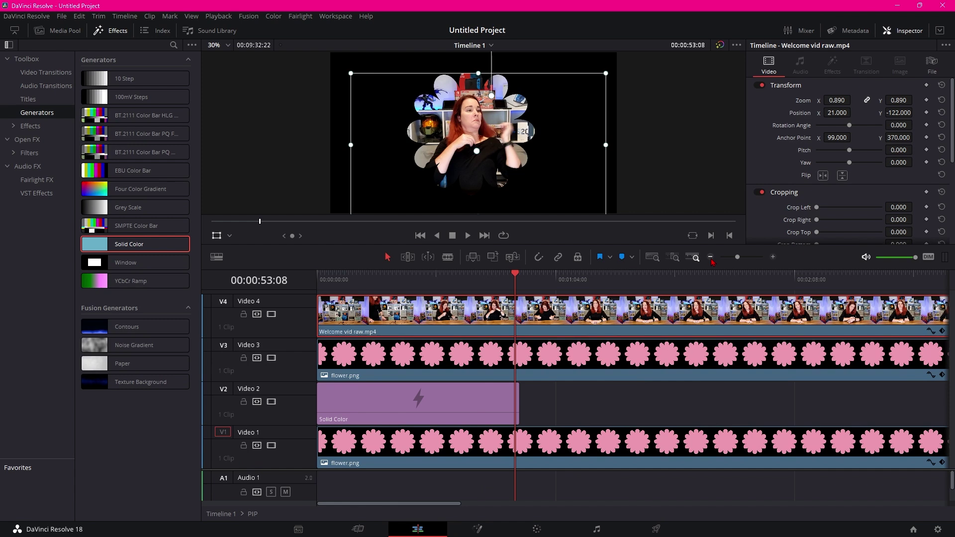
{"action": "left_click_drag", "start_coordinate": [416, 398], "coordinate": [926, 423]}
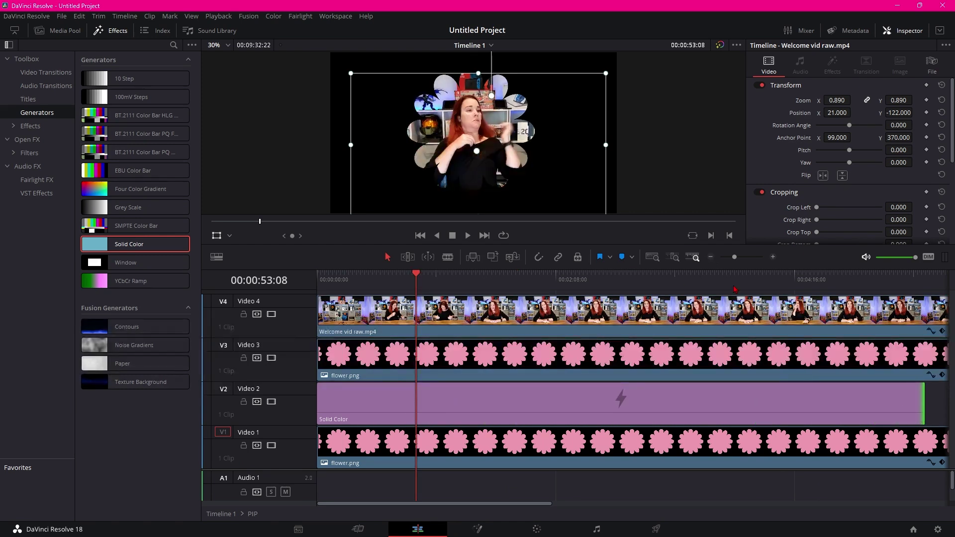
{"action": "left_click", "coordinate": [712, 257]}
{"action": "left_click_drag", "start_coordinate": [469, 409], "coordinate": [583, 410]}
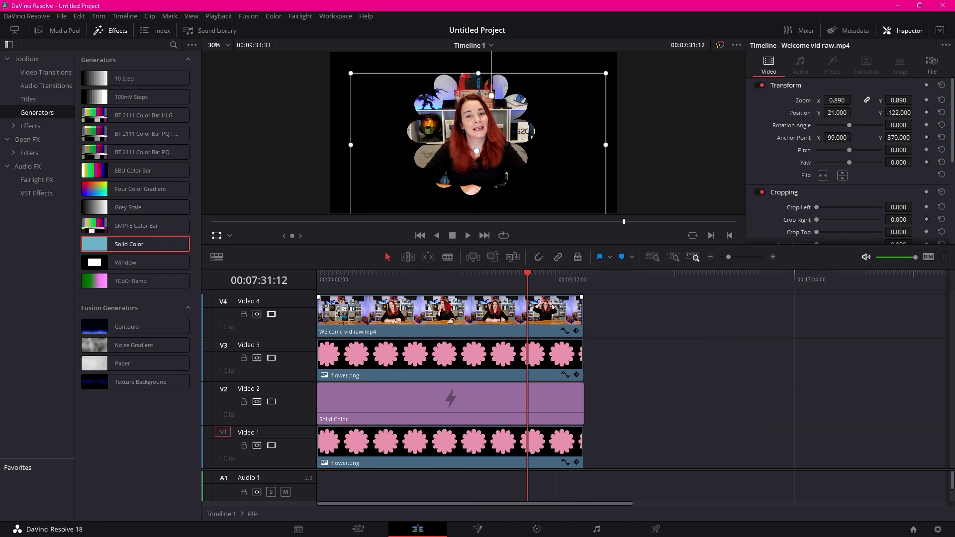
Set the Solid Color generator's color to red, #ff0000
{"action": "left_click", "coordinate": [464, 403]}
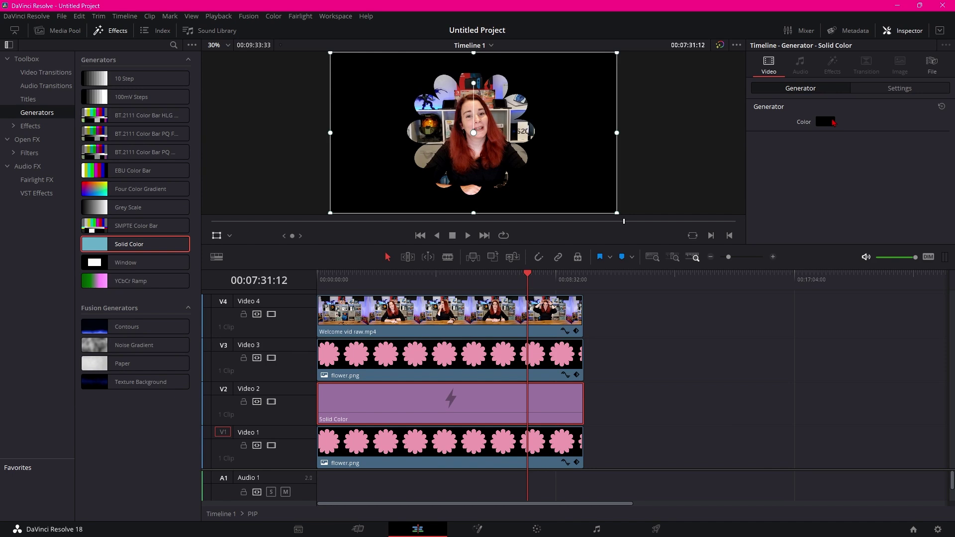
{"action": "left_click", "coordinate": [827, 123]}
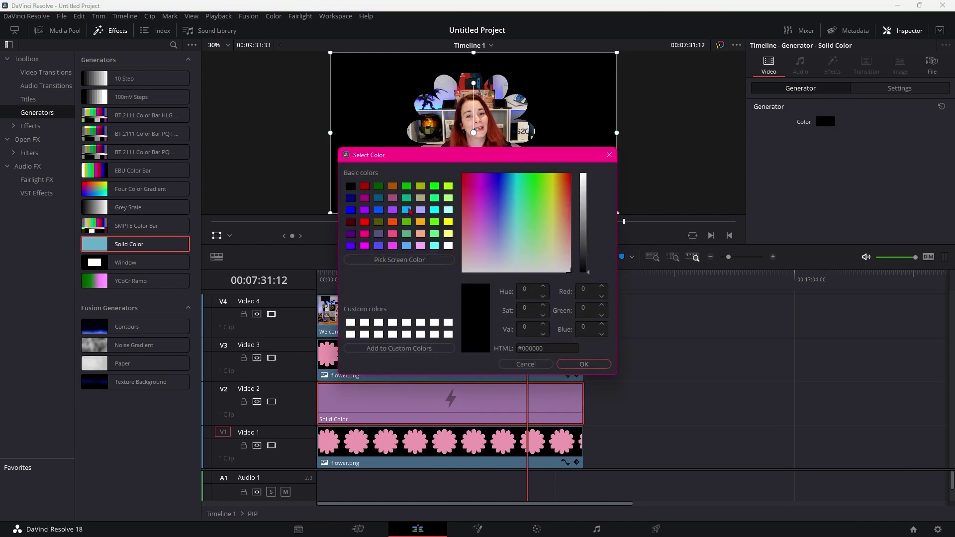
{"action": "left_click", "coordinate": [364, 223]}
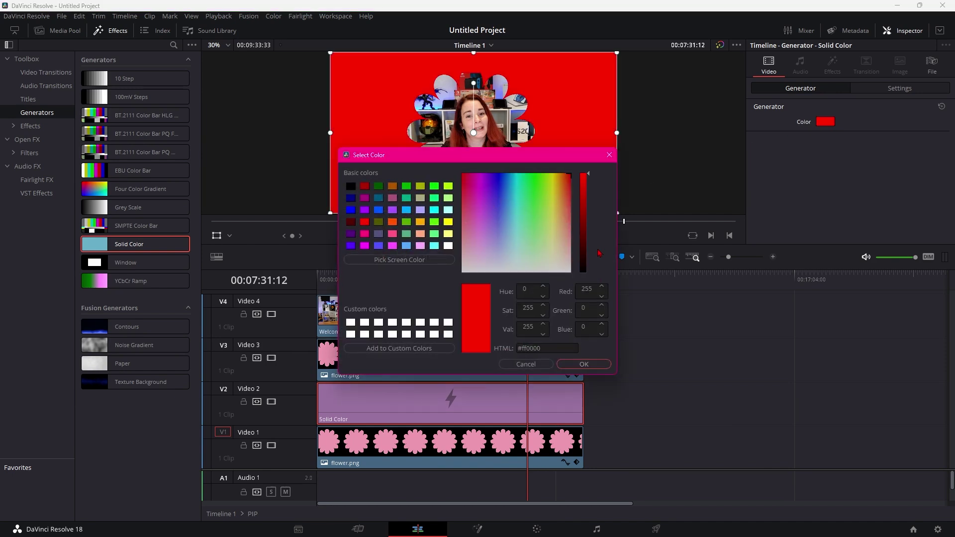
{"action": "left_click", "coordinate": [584, 365]}
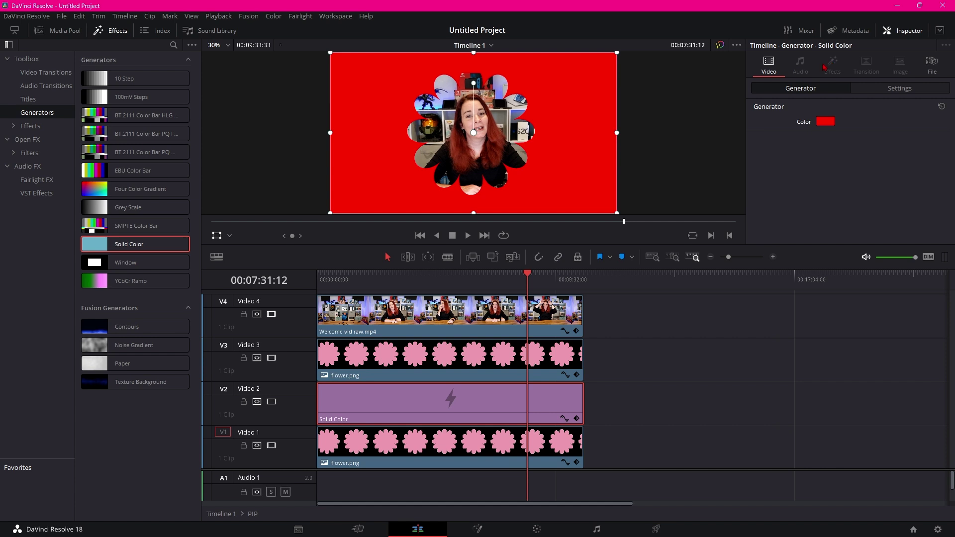
Set the Solid Color clip's composite mode to Foreground
{"action": "left_click", "coordinate": [867, 90]}
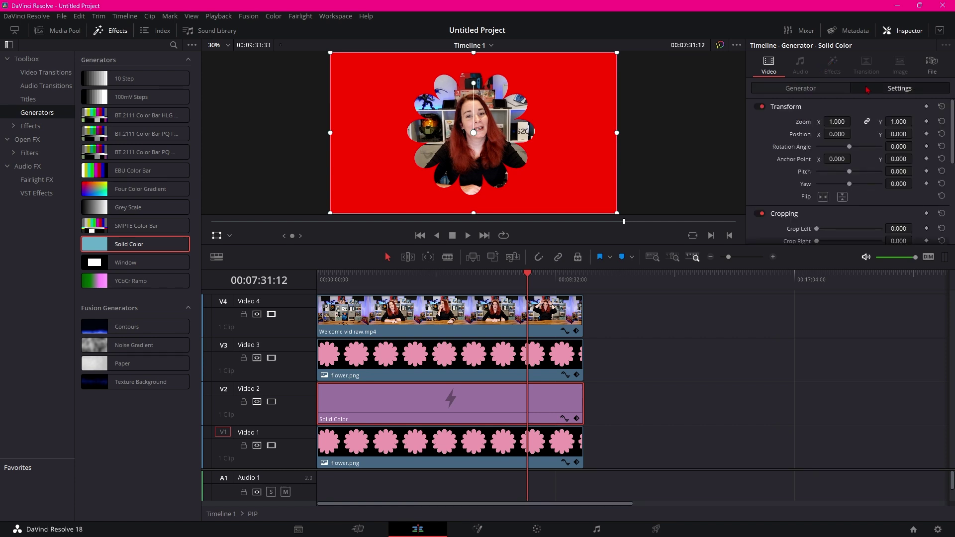
{"action": "scroll", "coordinate": [863, 132], "scroll_direction": "down", "scroll_amount": 6}
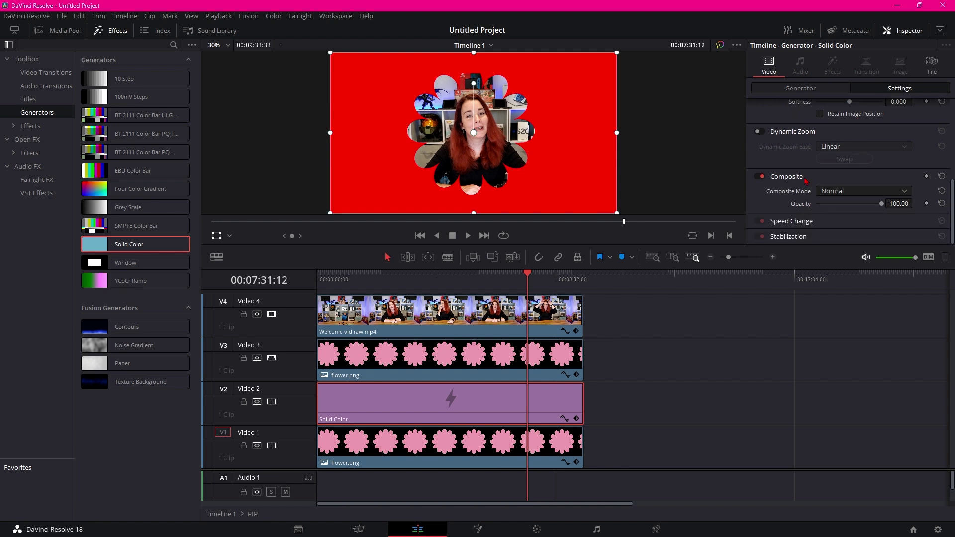
{"action": "left_click", "coordinate": [867, 193]}
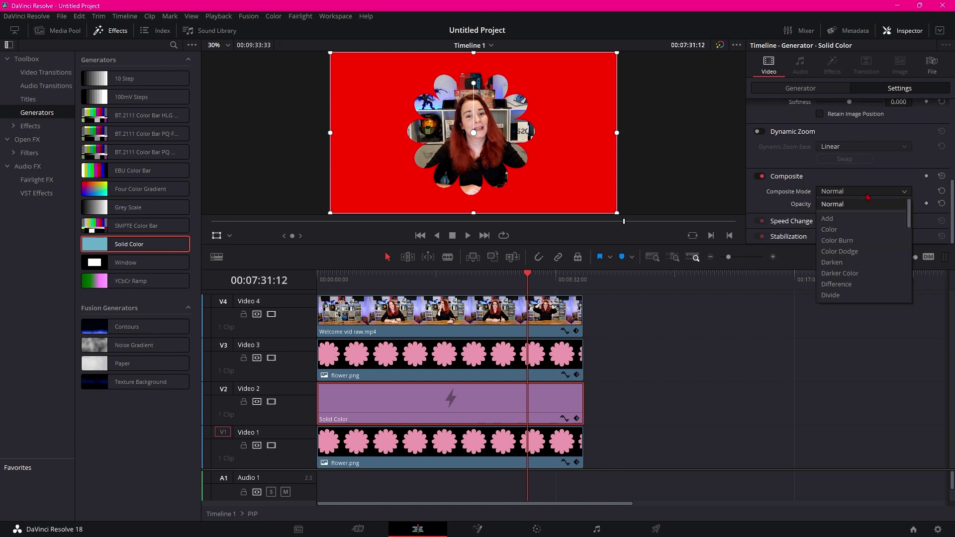
{"action": "scroll", "coordinate": [863, 219], "scroll_direction": "down", "scroll_amount": 8}
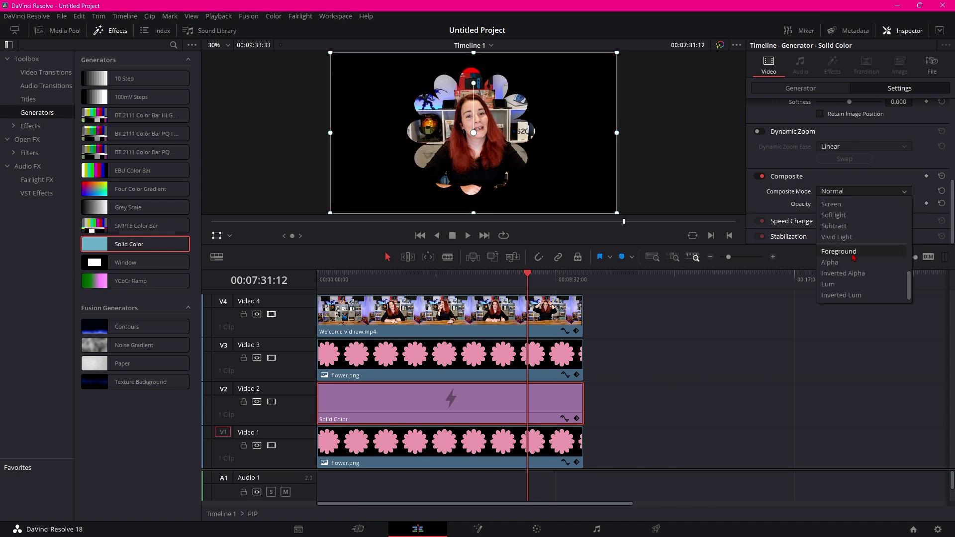
{"action": "left_click", "coordinate": [853, 257]}
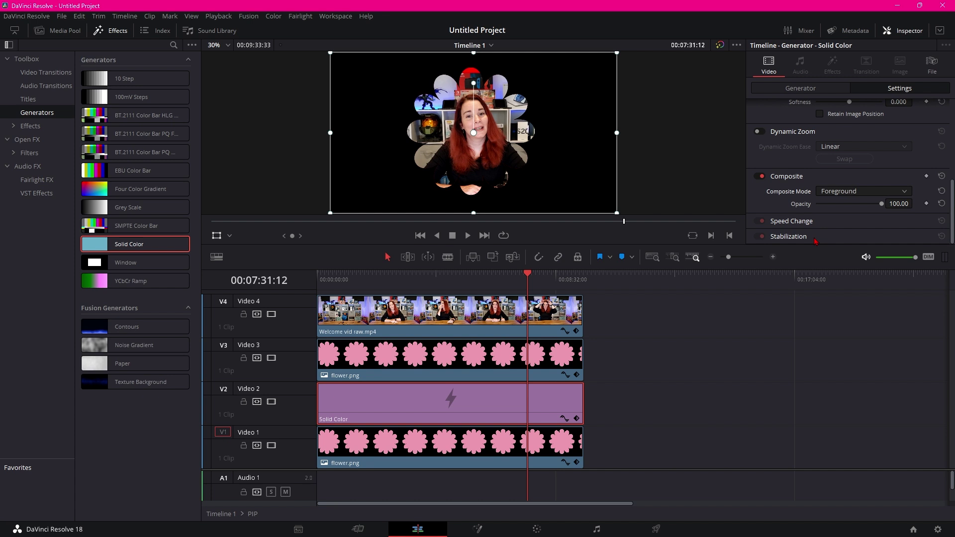
{"action": "scroll", "coordinate": [816, 242], "scroll_direction": "up", "scroll_amount": 5}
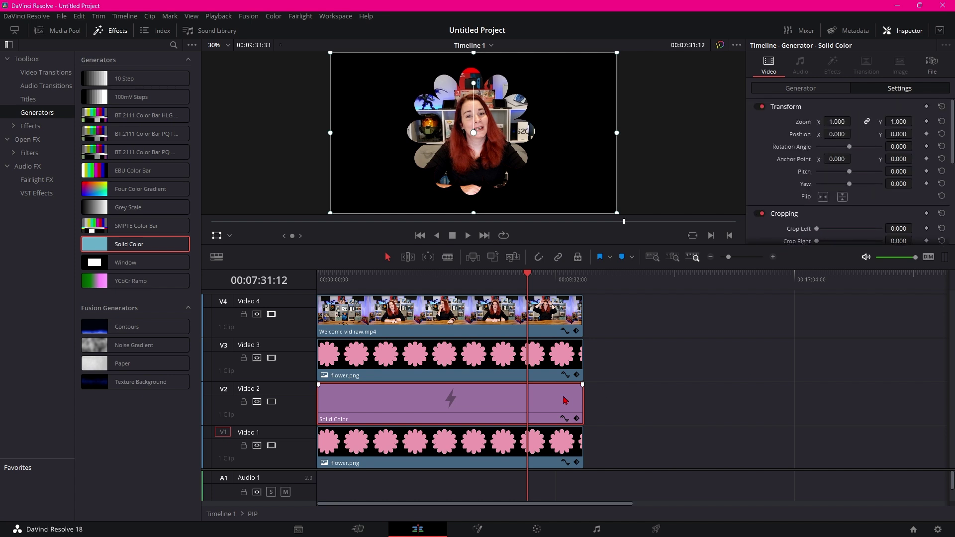
Scale the flower.png clip on Video 1 to a zoom of 0.960 to form a border around the webcam shape
{"action": "left_click", "coordinate": [559, 447]}
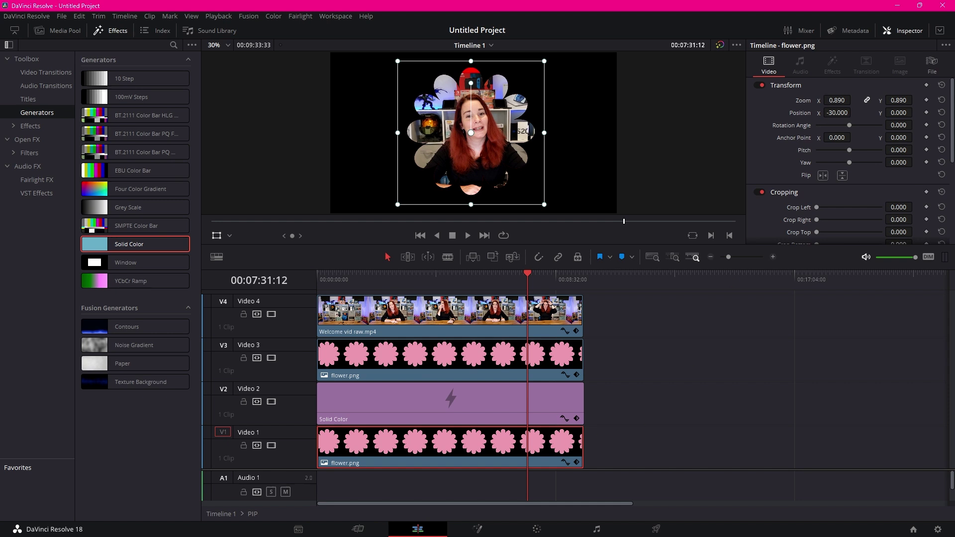
{"action": "left_click_drag", "start_coordinate": [836, 101], "coordinate": [855, 108]}
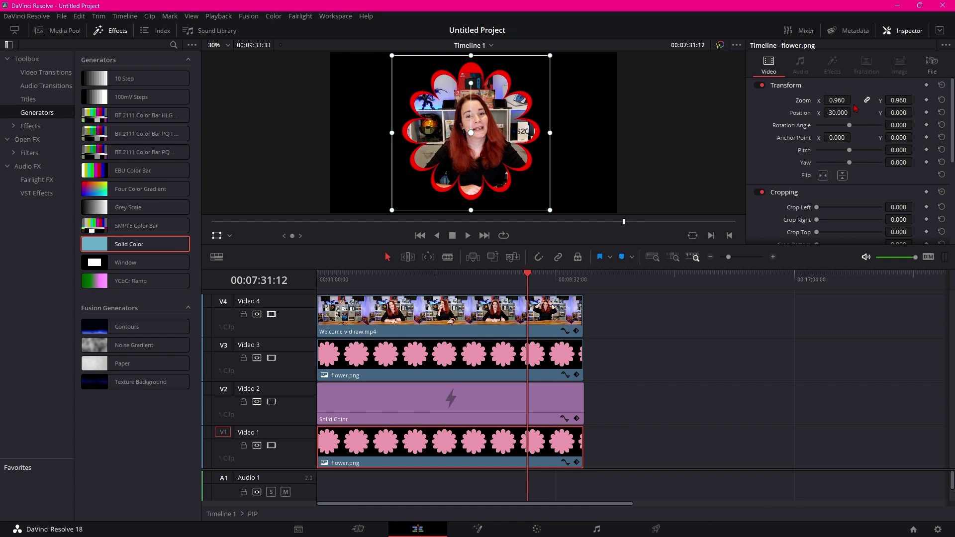
{"action": "left_click", "coordinate": [691, 209]}
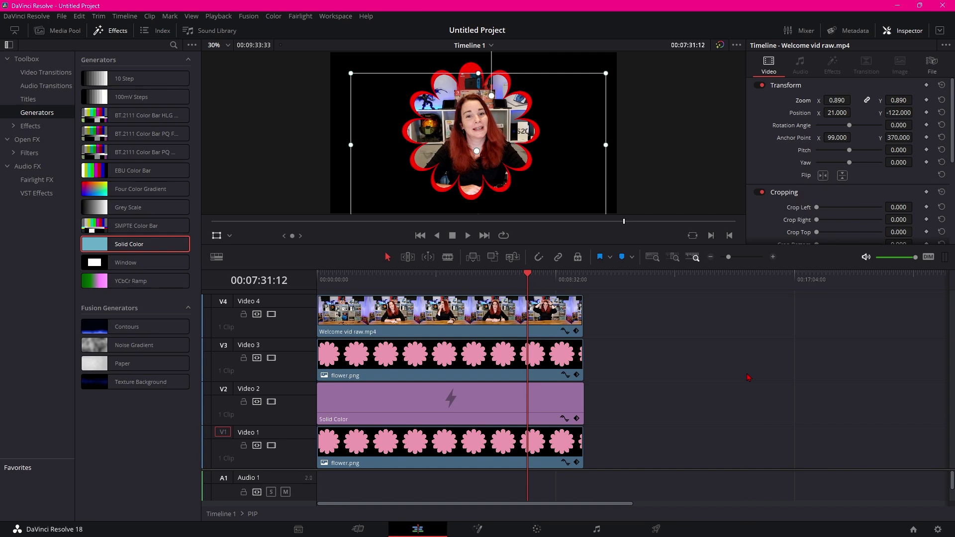
Return to Timeline 1 and reposition the PIP compound clip to X -706, Y -305
{"action": "left_click", "coordinate": [226, 515]}
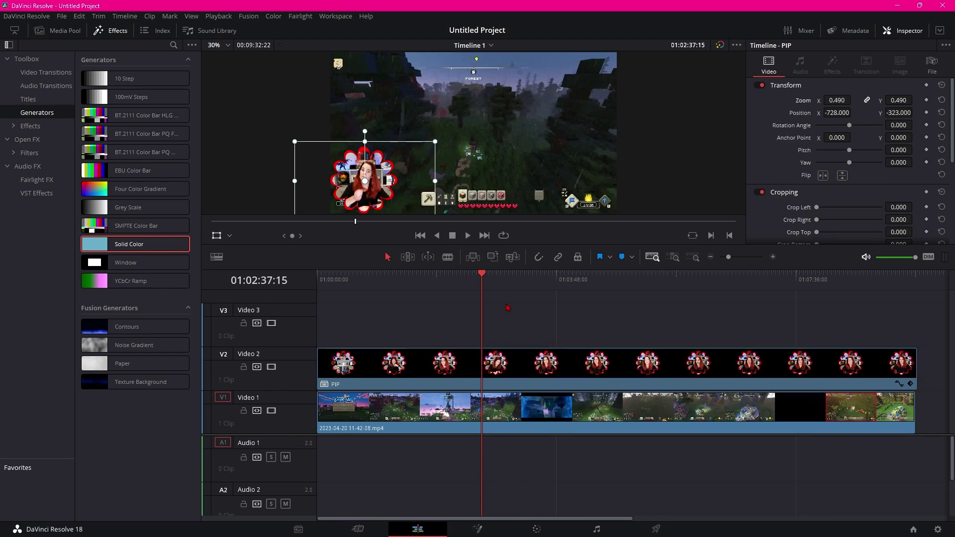
{"action": "left_click_drag", "start_coordinate": [834, 111], "coordinate": [835, 112]}
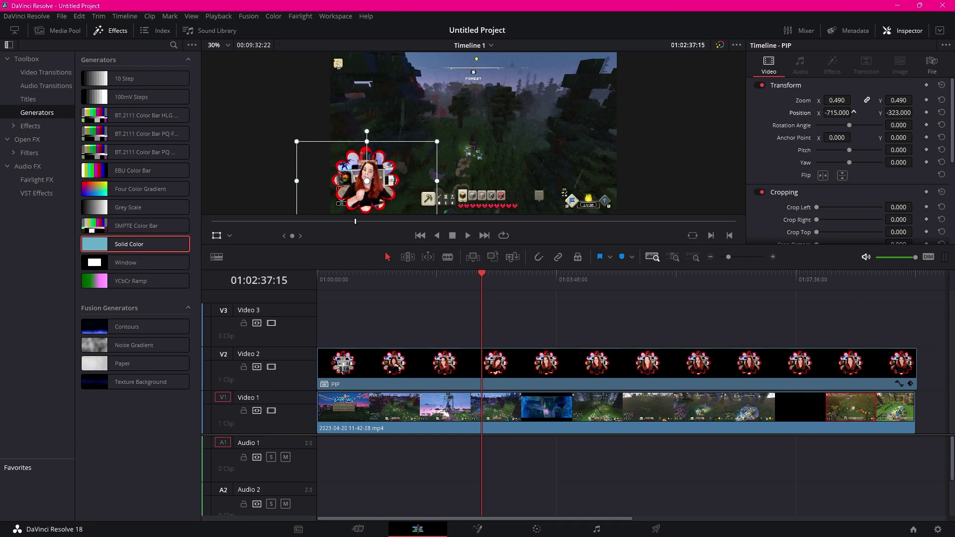
{"action": "left_click_drag", "start_coordinate": [895, 113], "coordinate": [915, 113]}
{"action": "left_click_drag", "start_coordinate": [837, 113], "coordinate": [840, 112]}
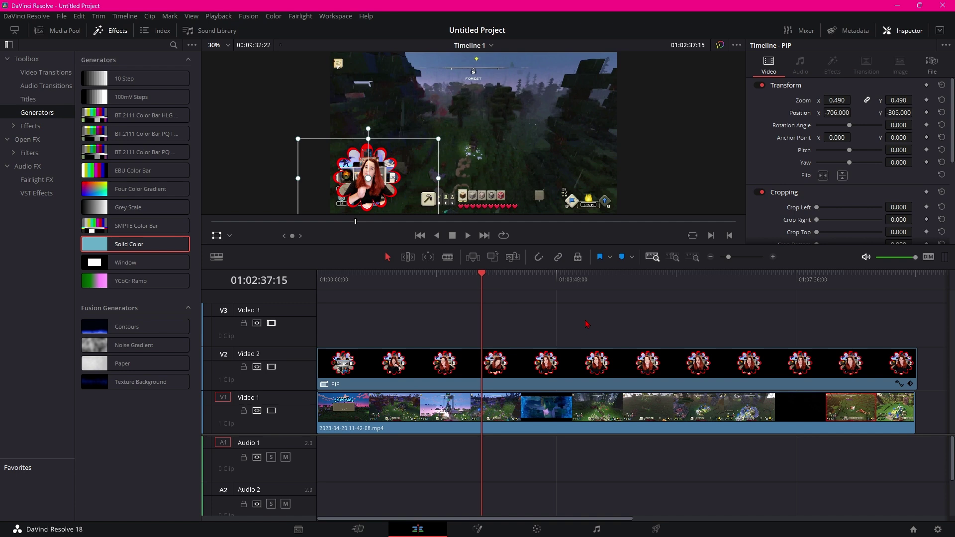
Find the Drop Shadow effect among the Open FX and apply it to the PIP clip on Video 2
{"action": "left_click", "coordinate": [577, 373]}
{"action": "left_click", "coordinate": [27, 139]}
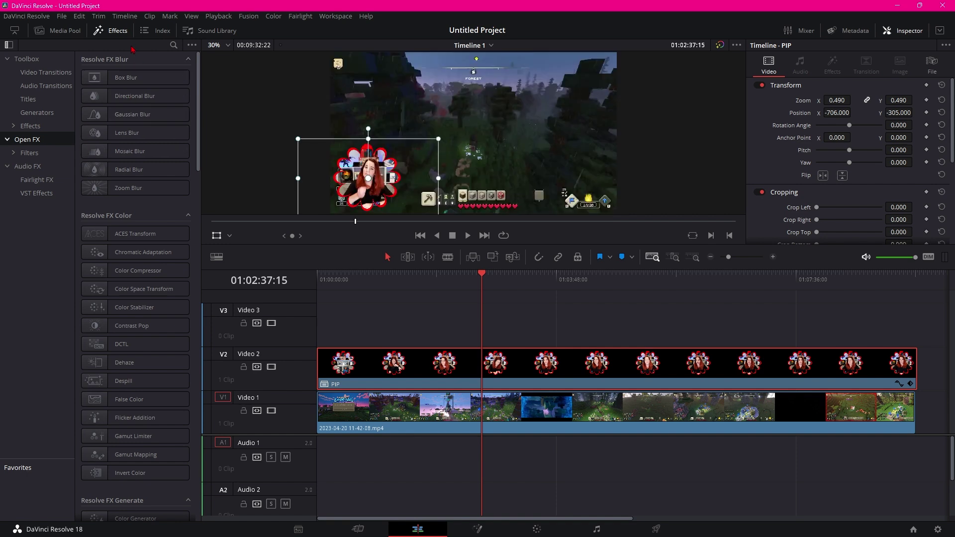
{"action": "left_click", "coordinate": [173, 44]}
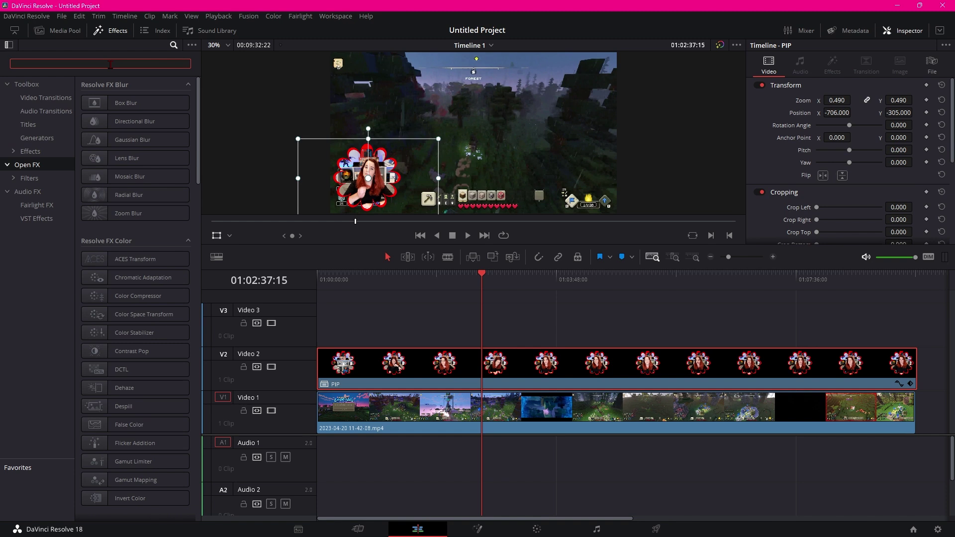
{"action": "type", "text": "Drop"}
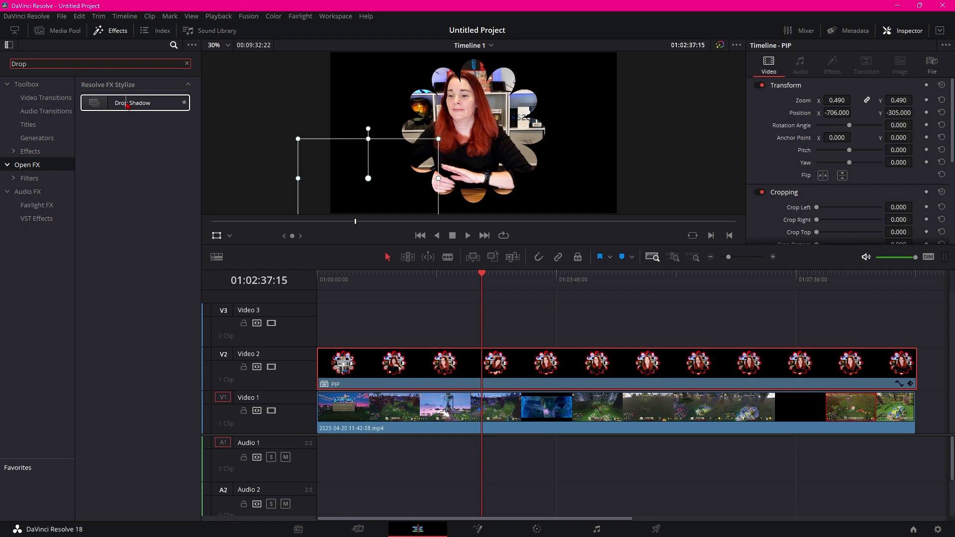
{"action": "left_click_drag", "start_coordinate": [127, 105], "coordinate": [468, 366]}
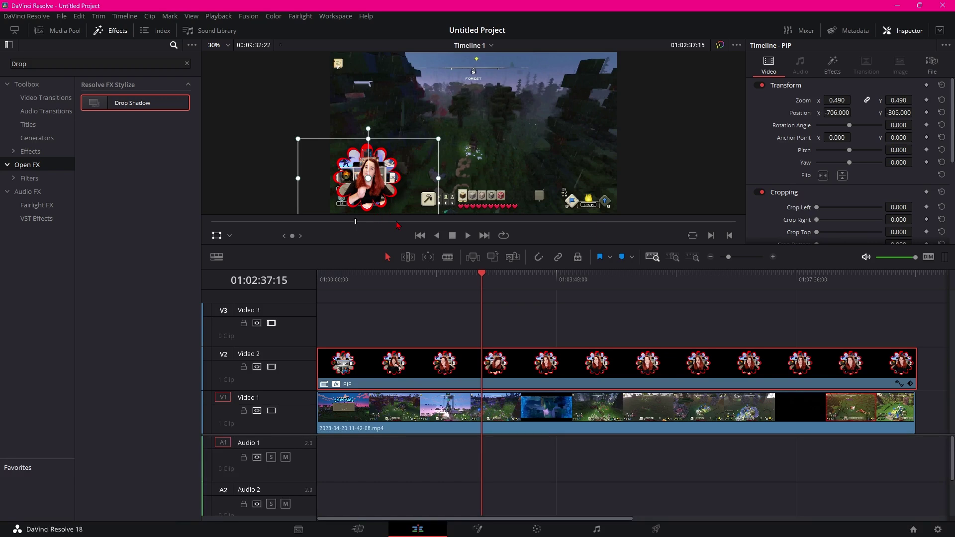
Adjust the drop distance and shadow strength of the PIP clip's Drop Shadow effect
{"action": "left_click", "coordinate": [832, 61]}
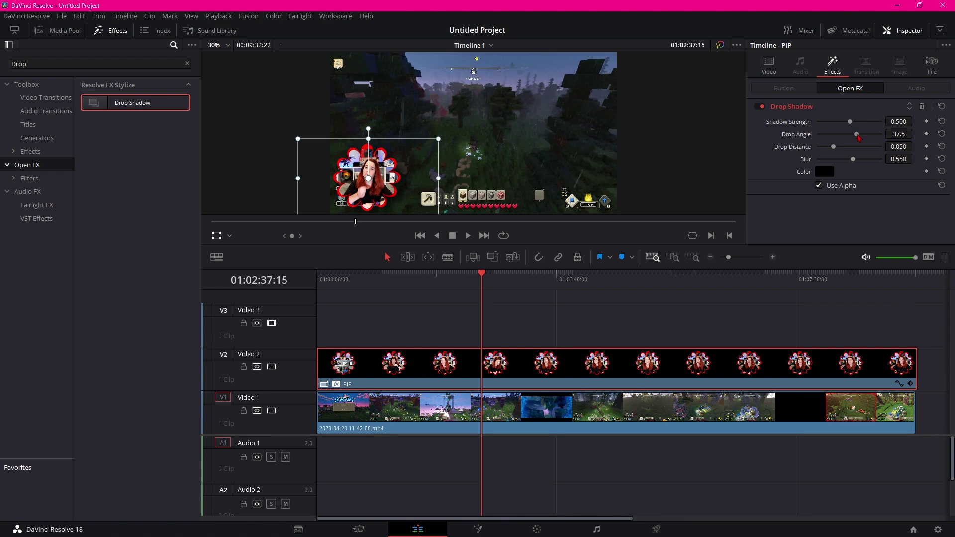
{"action": "left_click_drag", "start_coordinate": [834, 148], "coordinate": [852, 123]}
{"action": "left_click_drag", "start_coordinate": [858, 123], "coordinate": [846, 124]}
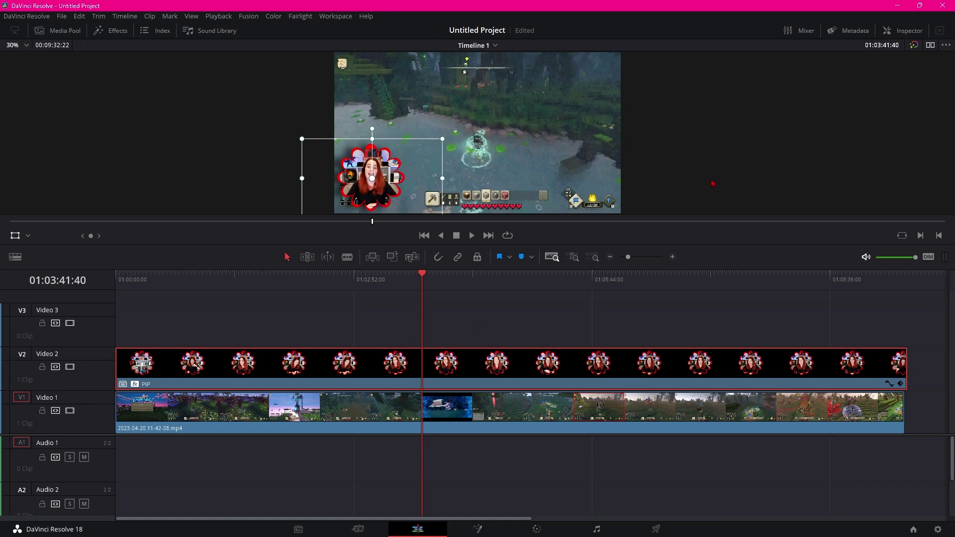
Add a Position keyframe to the PIP clip at 01:02:28:01 and reveal its Transform keyframe track with more room for the video tracks
{"action": "left_click", "coordinate": [906, 33]}
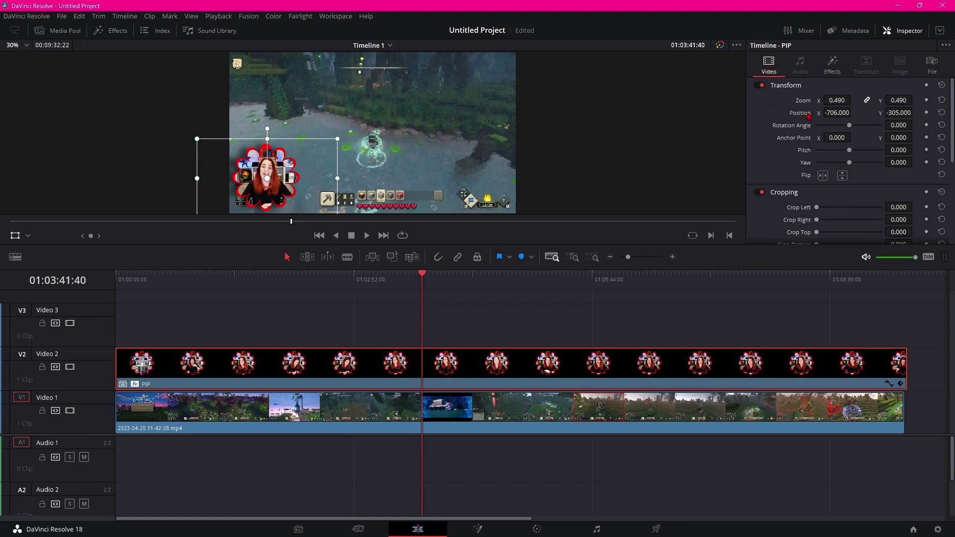
{"action": "left_click", "coordinate": [926, 113]}
{"action": "left_click_drag", "start_coordinate": [423, 275], "coordinate": [321, 303]}
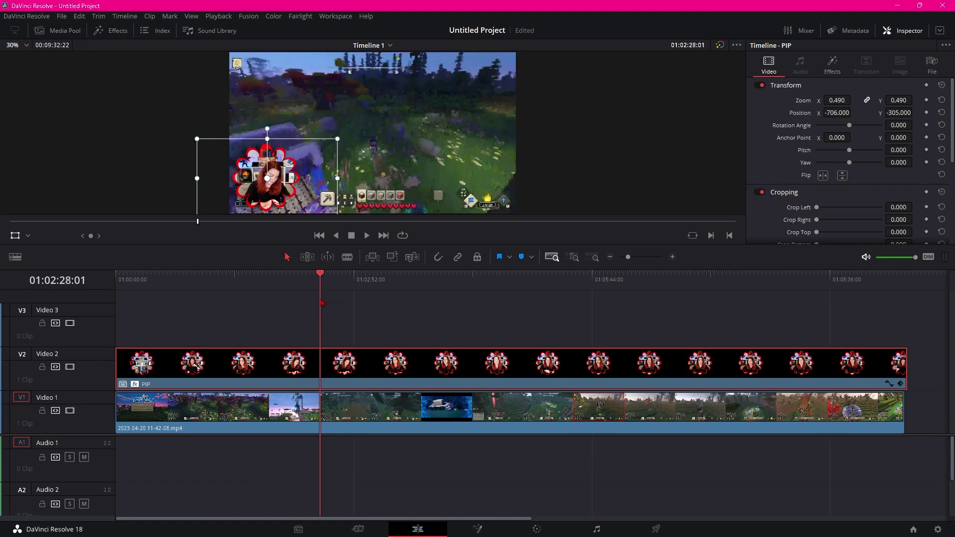
{"action": "left_click", "coordinate": [926, 112]}
{"action": "left_click", "coordinate": [901, 384]}
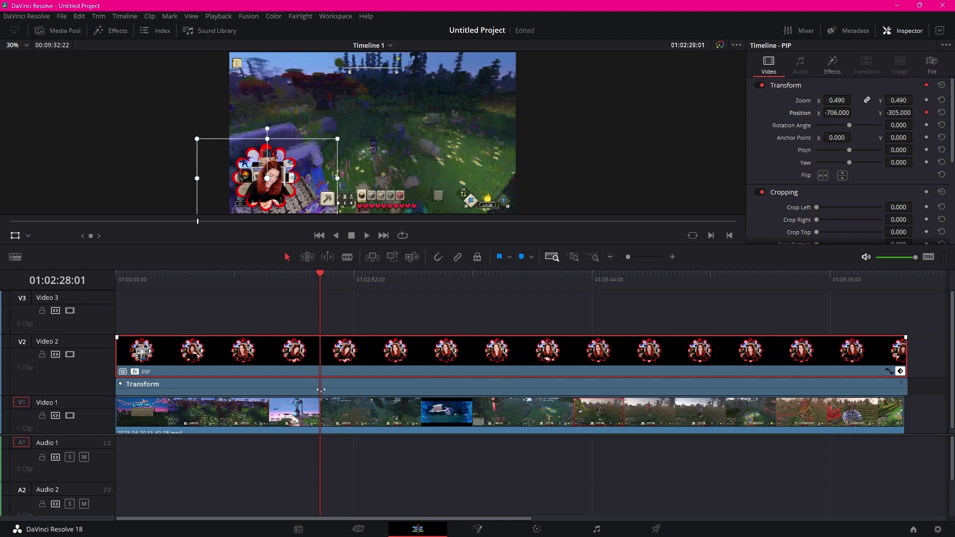
{"action": "left_click_drag", "start_coordinate": [386, 434], "coordinate": [374, 478]}
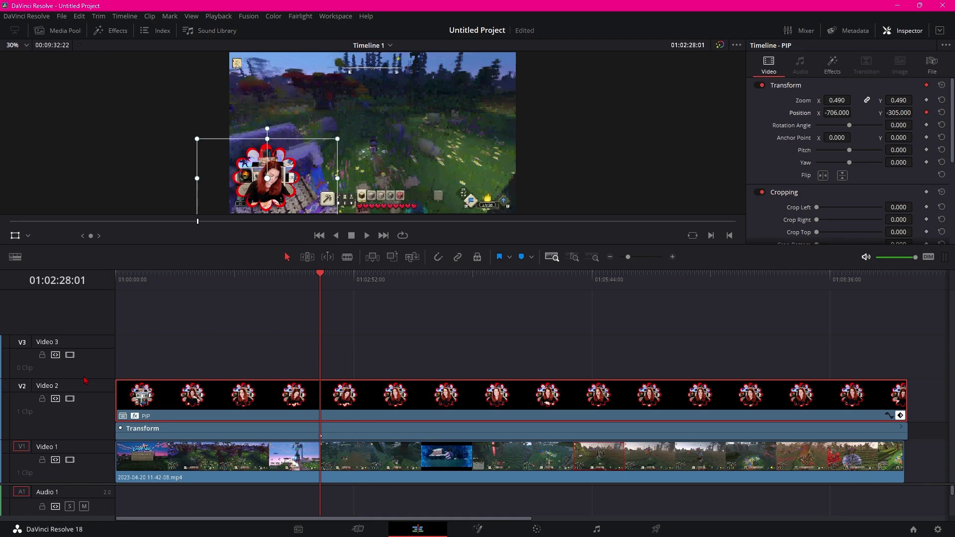
Enlarge the Video 2 track's height and shrink the Video 1 track's height in the timeline
{"action": "left_click_drag", "start_coordinate": [86, 379], "coordinate": [86, 362]}
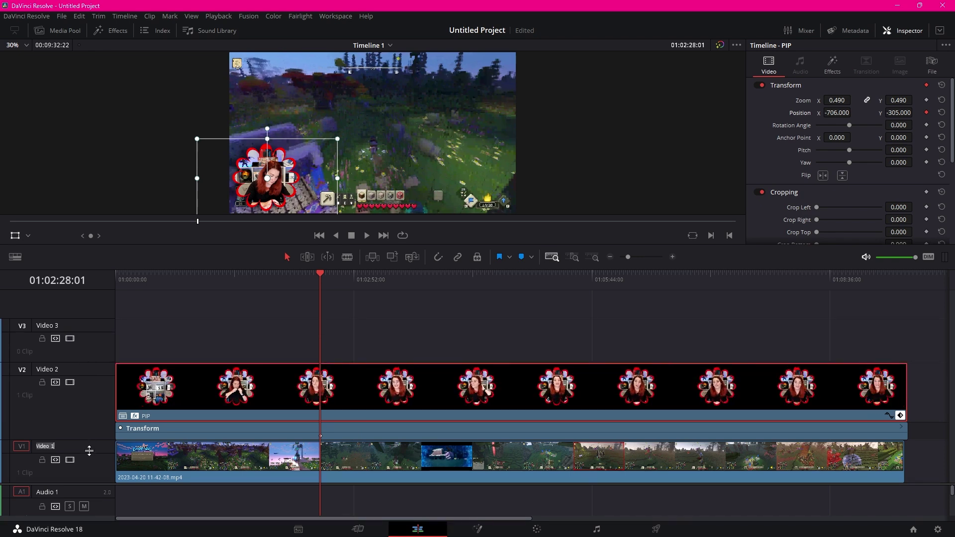
{"action": "left_click_drag", "start_coordinate": [88, 442], "coordinate": [89, 453]}
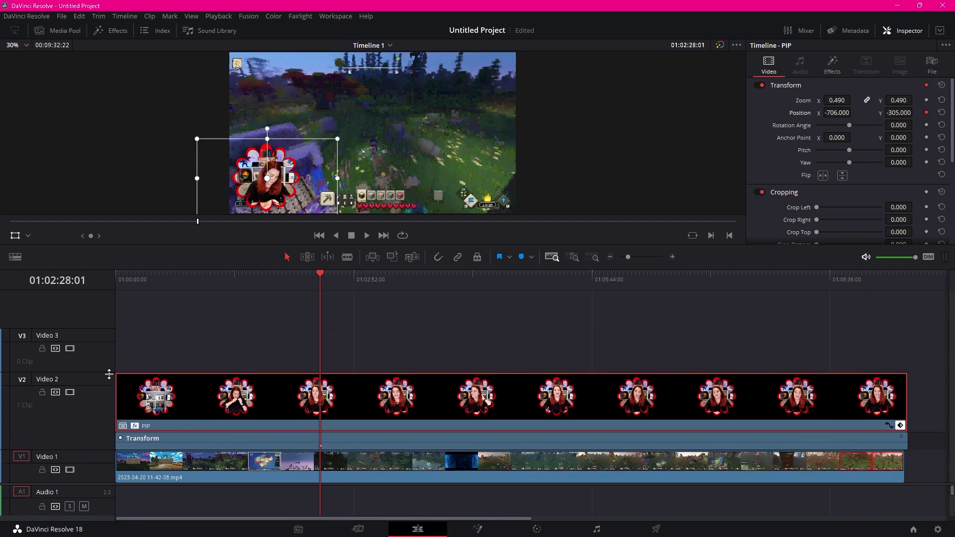
{"action": "left_click_drag", "start_coordinate": [104, 373], "coordinate": [104, 362]}
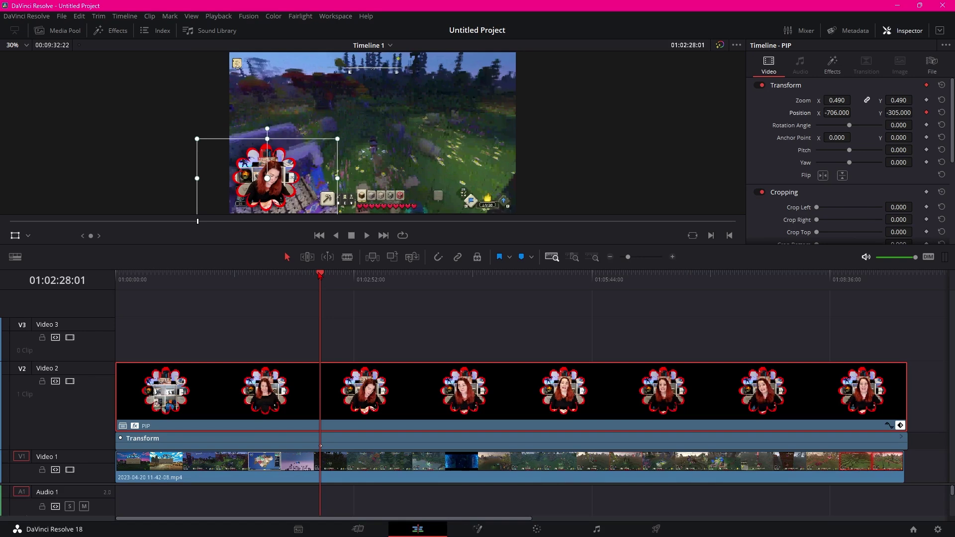
Move the PIP clip's existing Position keyframe earlier and set Position Y to 72 at 01:02:28:01
{"action": "left_click_drag", "start_coordinate": [321, 273], "coordinate": [327, 274]}
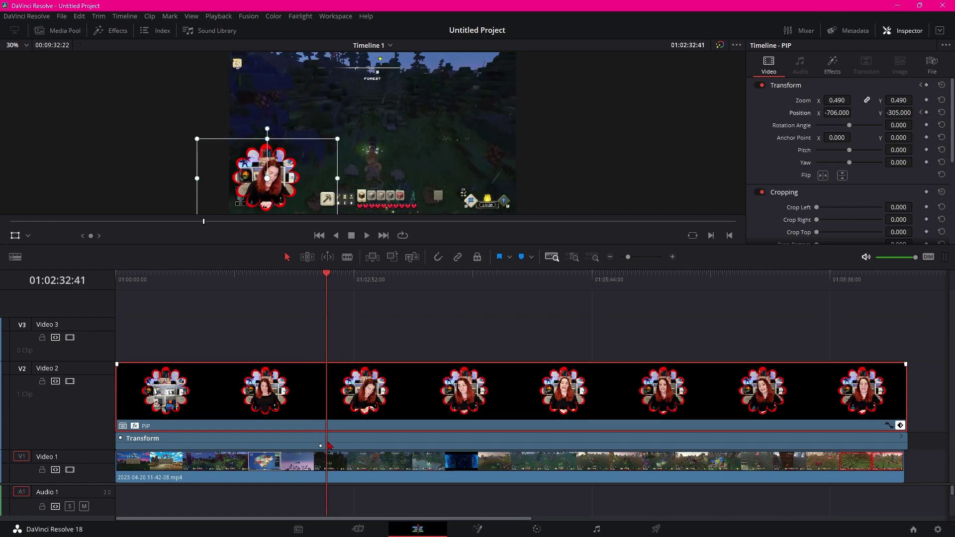
{"action": "left_click", "coordinate": [921, 112]}
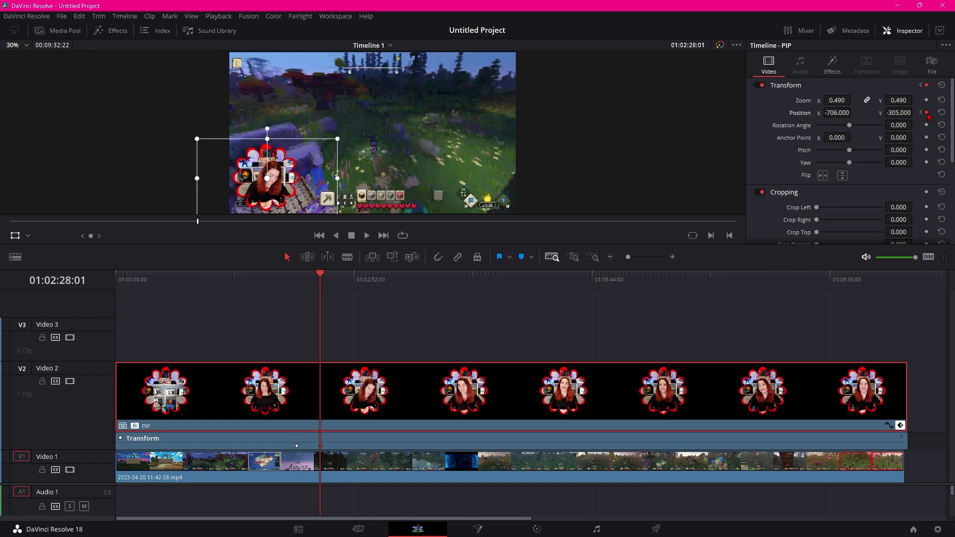
{"action": "left_click_drag", "start_coordinate": [911, 112], "coordinate": [915, 113]}
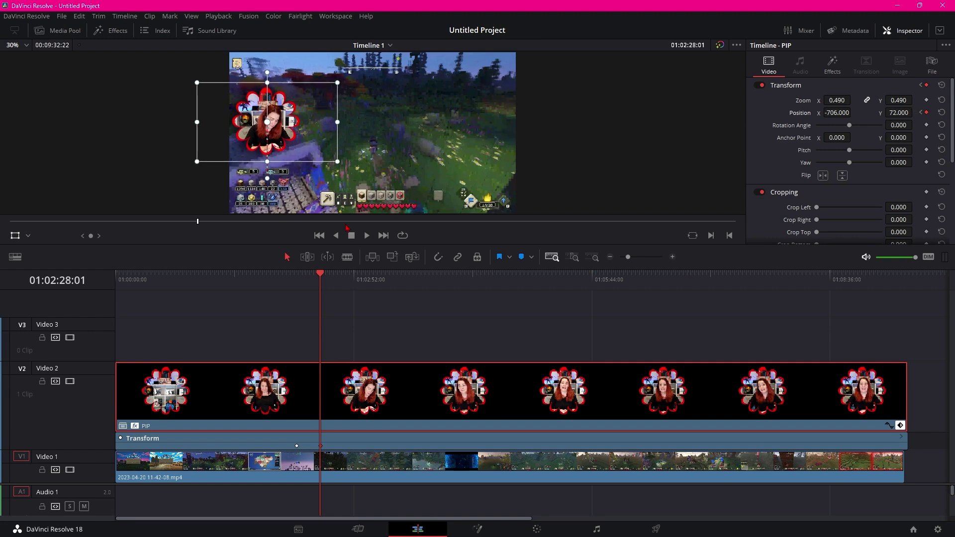
Play back the PIP clip's upward move from just before its first Position keyframe
{"action": "left_click", "coordinate": [317, 277]}
{"action": "left_click_drag", "start_coordinate": [319, 279], "coordinate": [292, 297]}
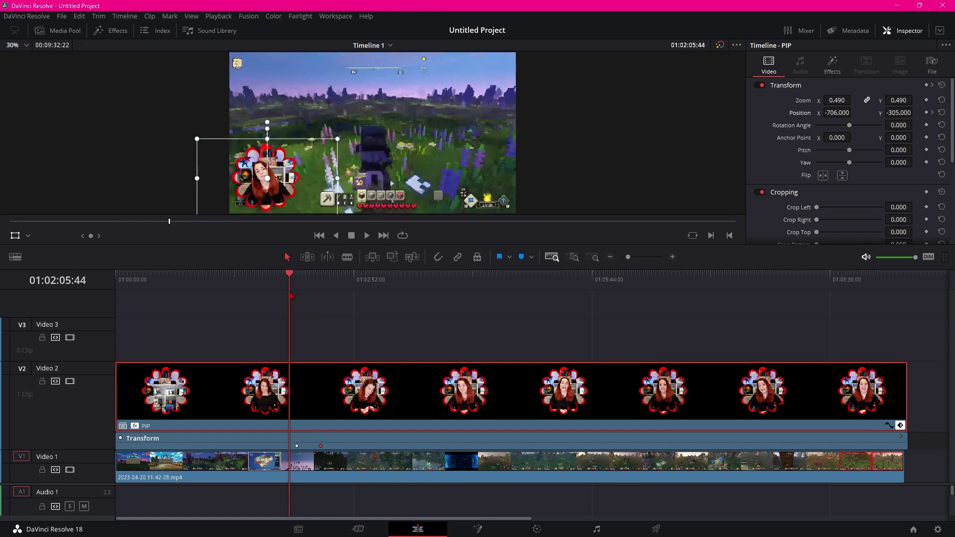
{"action": "left_click", "coordinate": [368, 236]}
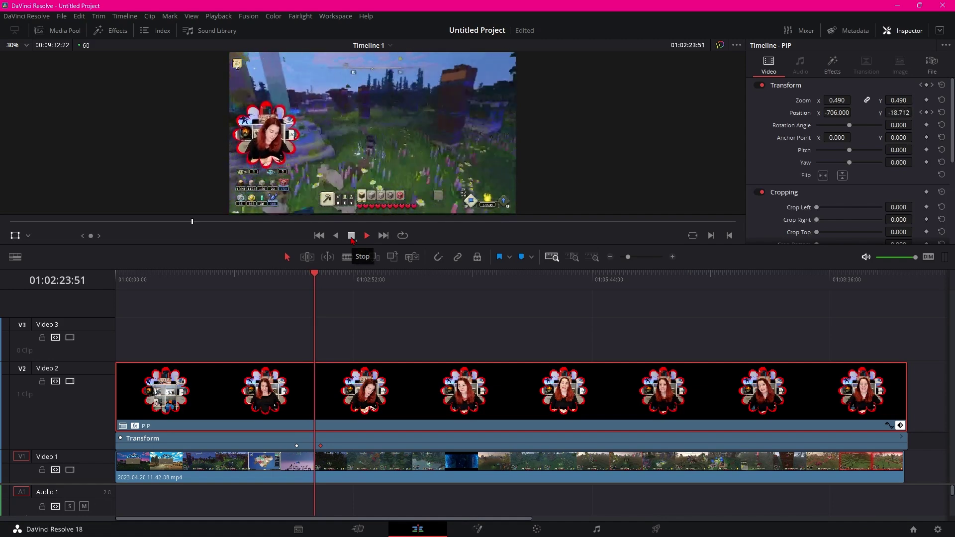
{"action": "left_click", "coordinate": [351, 238]}
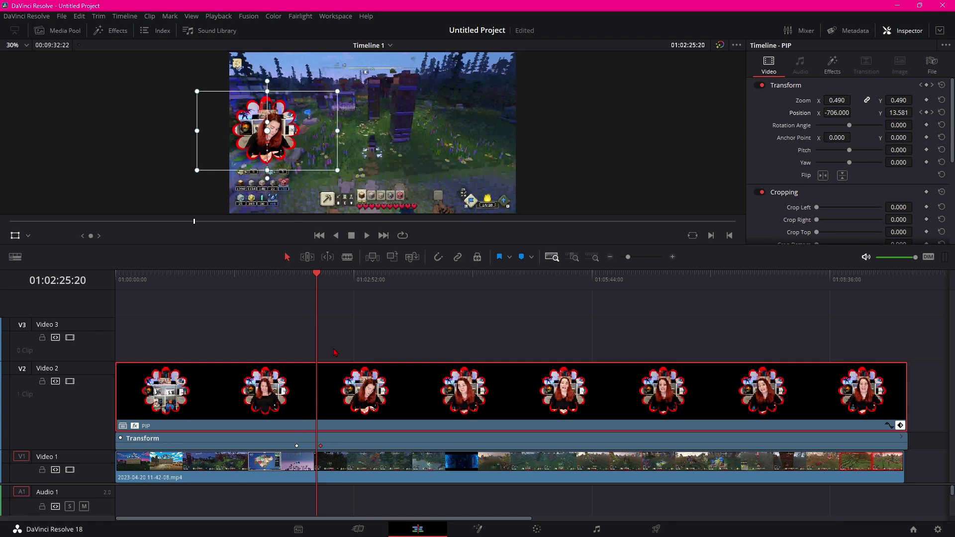
Move the PIP clip's second Position keyframe close to the first to speed up the move, and save the project
{"action": "left_click_drag", "start_coordinate": [317, 276], "coordinate": [302, 282]}
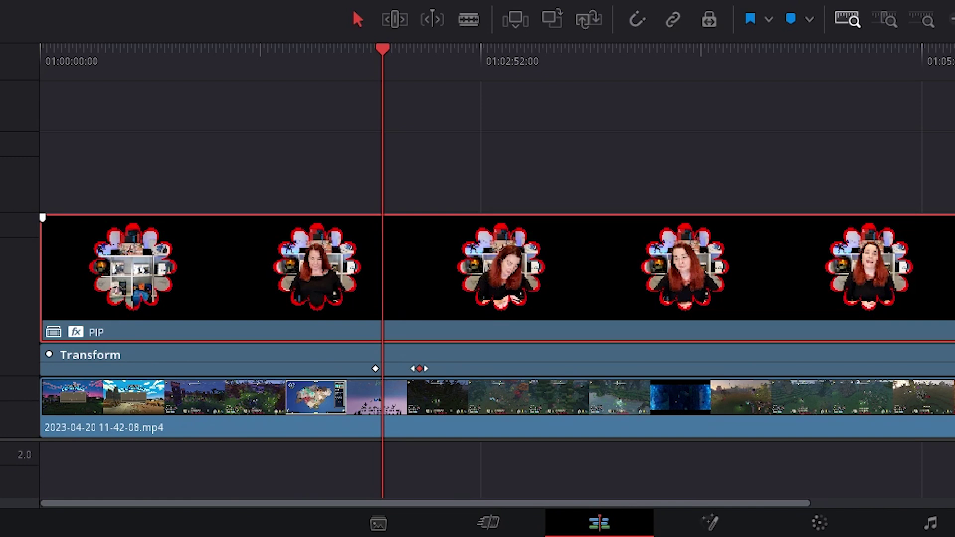
{"action": "left_click_drag", "start_coordinate": [419, 369], "coordinate": [390, 369]}
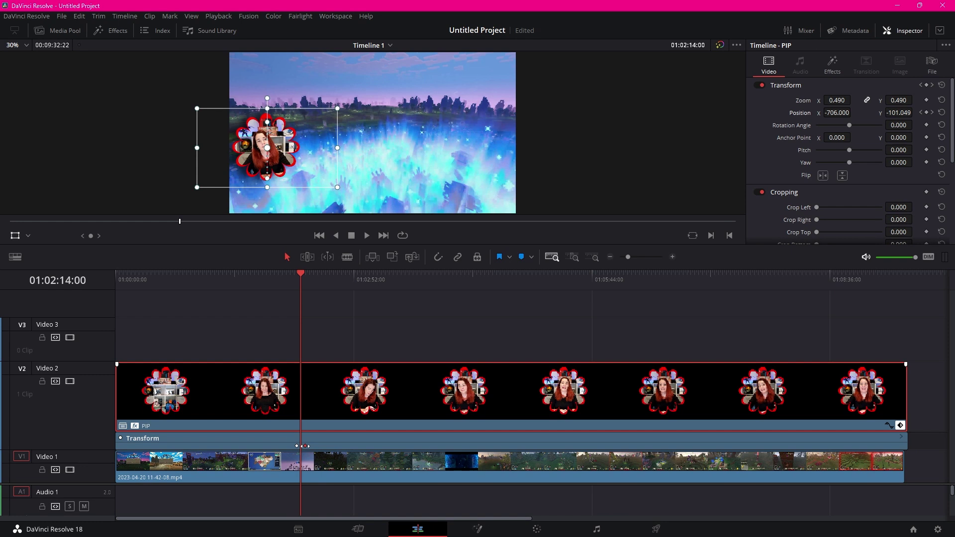
{"action": "key", "text": "ctrl+s"}
Play back the shortened PIP move across the two Position keyframes to check its speed
{"action": "left_click_drag", "start_coordinate": [298, 276], "coordinate": [295, 276]}
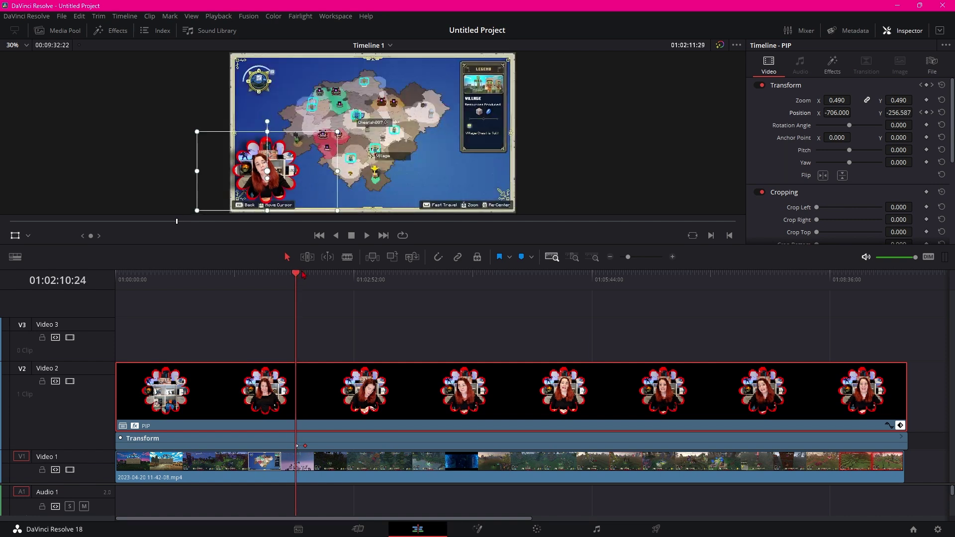
{"action": "left_click", "coordinate": [368, 238]}
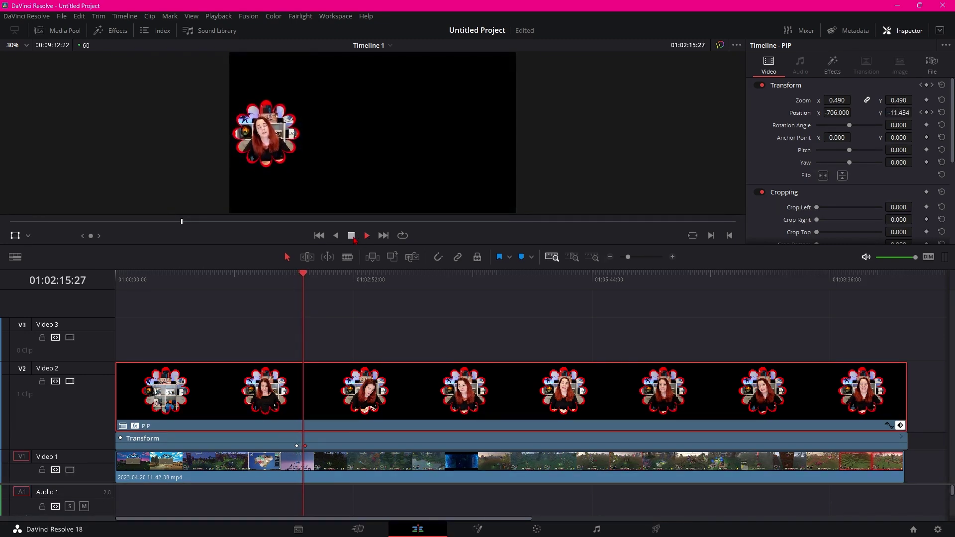
{"action": "left_click", "coordinate": [354, 238]}
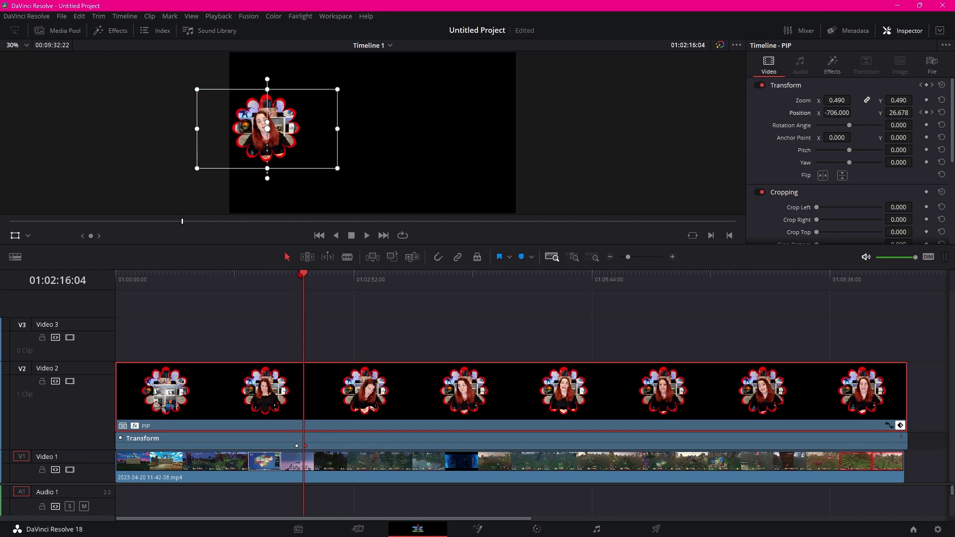
Try returning the PIP clip to Position Y -309 at 01:03:58:11 without a preceding hold keyframe, and save the project
{"action": "left_click_drag", "start_coordinate": [302, 272], "coordinate": [457, 304]}
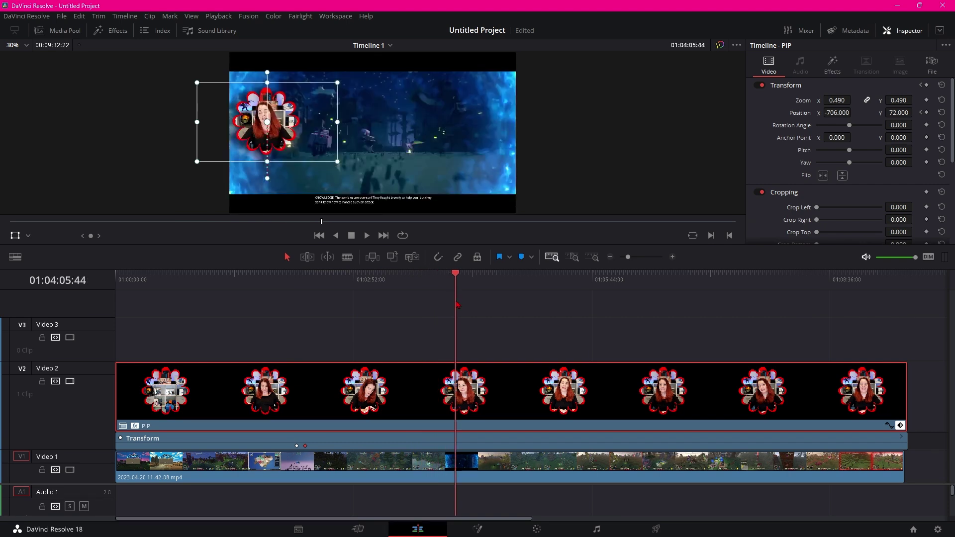
{"action": "left_click_drag", "start_coordinate": [457, 305], "coordinate": [446, 312]}
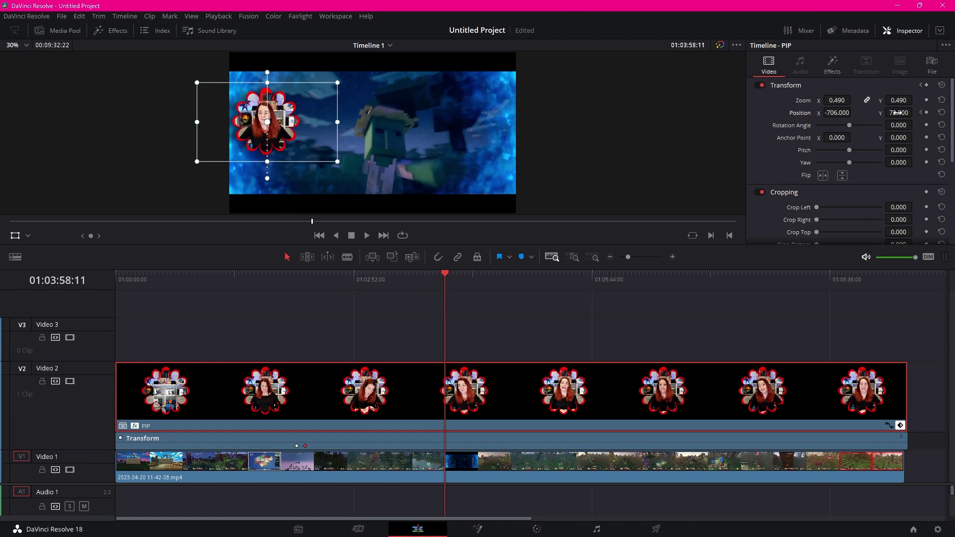
{"action": "left_click_drag", "start_coordinate": [910, 112], "coordinate": [915, 113]}
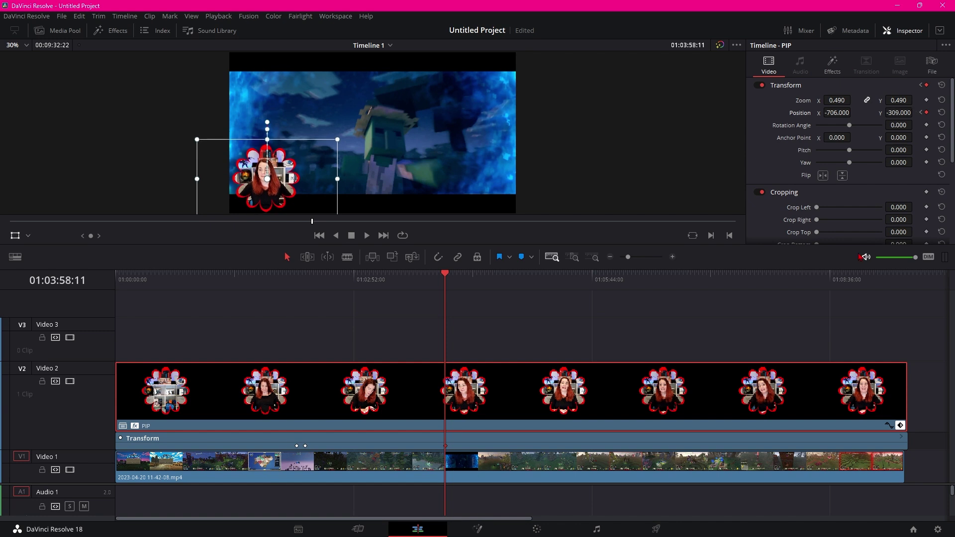
{"action": "key", "text": "ctrl+s"}
Scrub backward through the PIP clip's downward move and undo the last Position Y change
{"action": "mouse_move", "coordinate": [444, 294]}
{"action": "left_mouse_down"}
{"action": "mouse_move", "coordinate": [303, 295]}
{"action": "mouse_move", "coordinate": [446, 291]}
{"action": "left_mouse_up"}
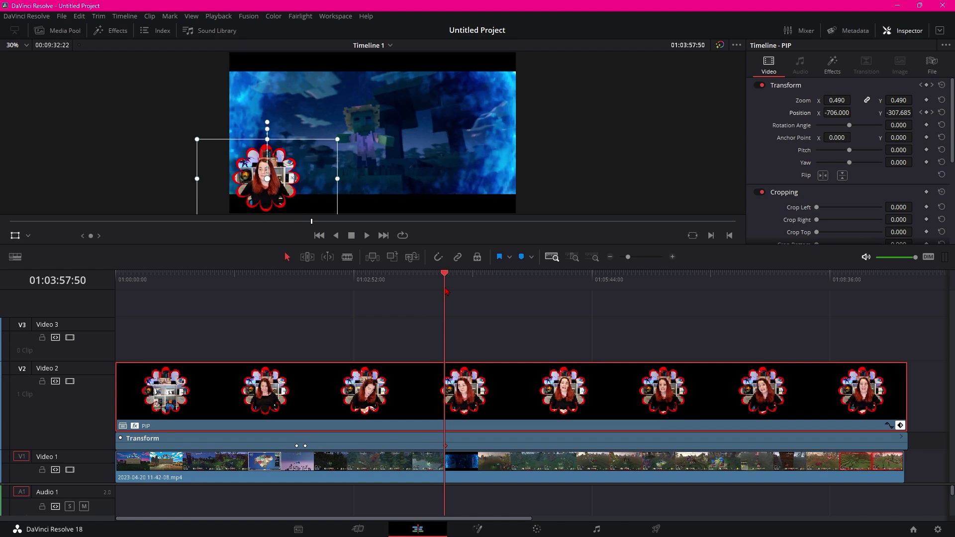
{"action": "left_click_drag", "start_coordinate": [446, 291], "coordinate": [442, 293]}
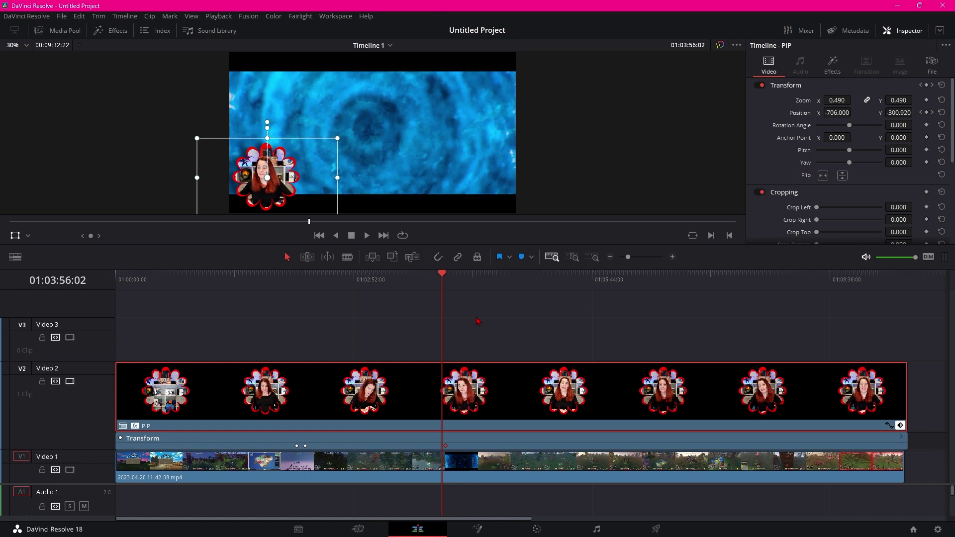
{"action": "key", "text": "ctrl+z"}
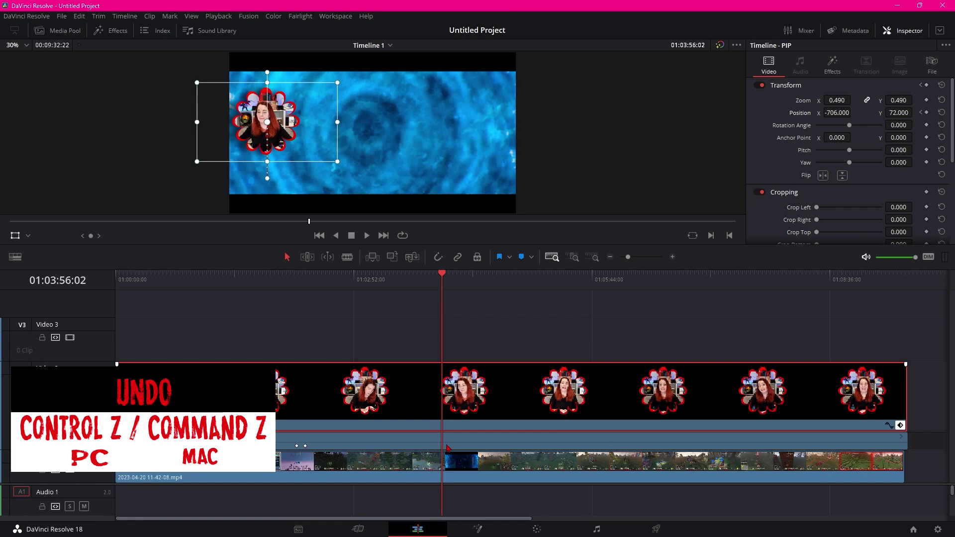
Add a hold Position keyframe at Y 72 shortly before 01:03:56:23, and set Position Y to -302 at 01:03:56:23
{"action": "left_click_drag", "start_coordinate": [442, 275], "coordinate": [446, 276]}
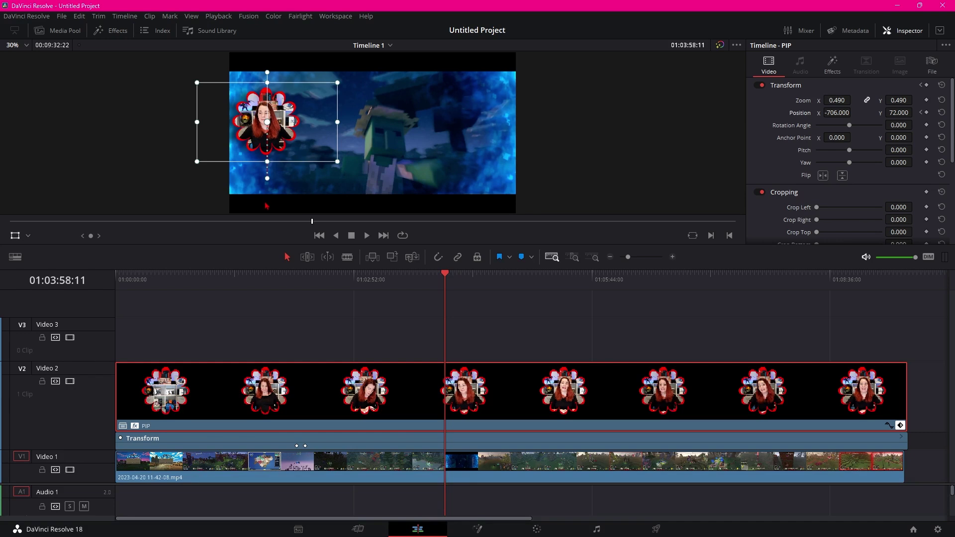
{"action": "left_click_drag", "start_coordinate": [447, 276], "coordinate": [441, 280]}
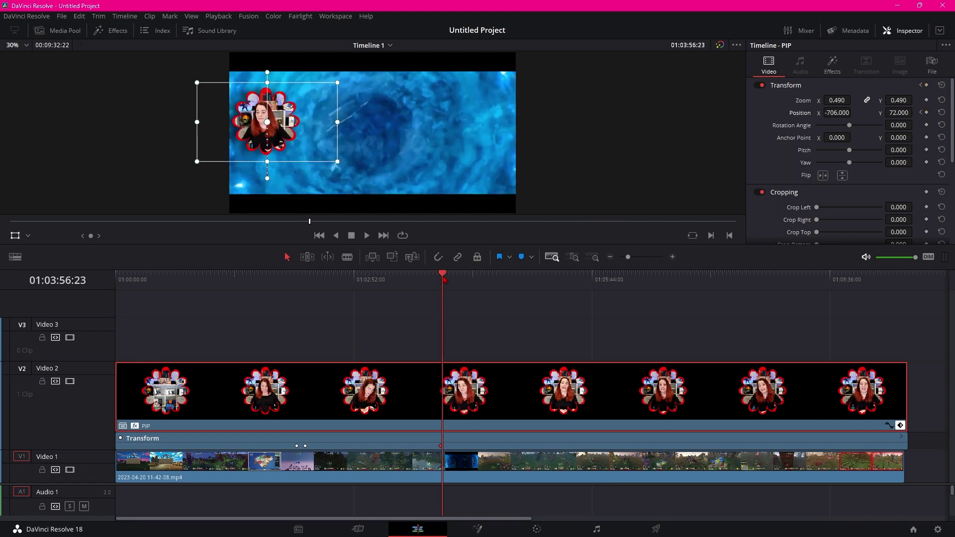
{"action": "left_click", "coordinate": [673, 257]}
{"action": "left_click", "coordinate": [672, 257]}
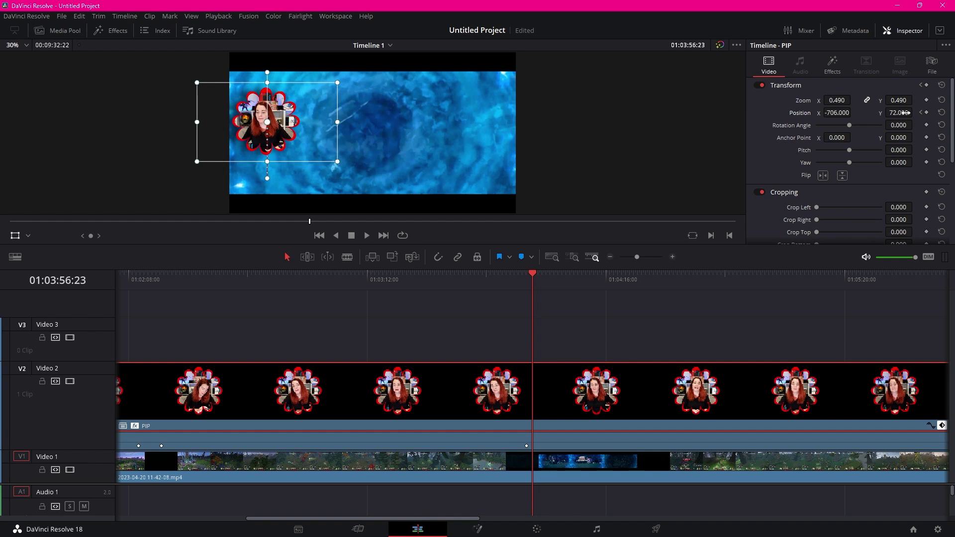
{"action": "left_click_drag", "start_coordinate": [898, 113], "coordinate": [915, 112]}
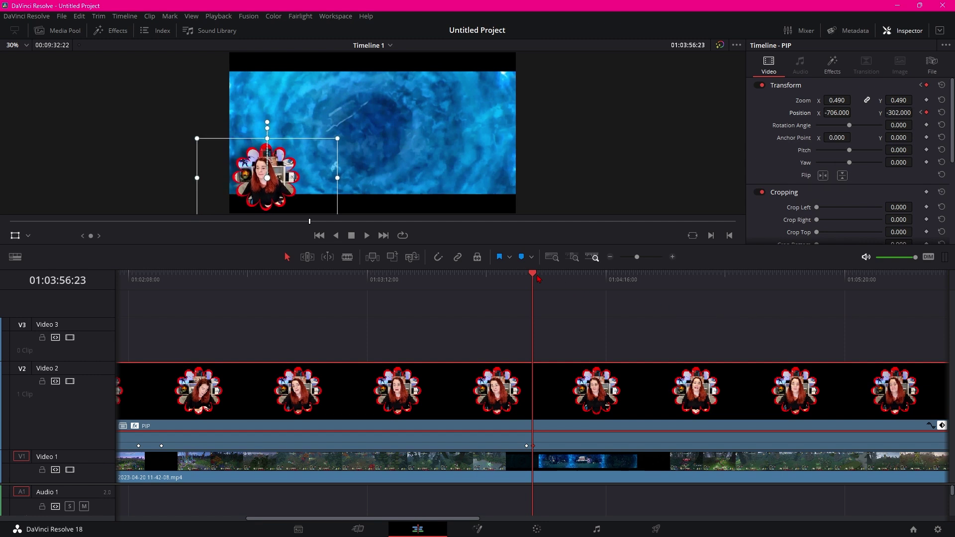
Play back the PIP clip's upward and downward moves across both pairs of Position keyframes
{"action": "left_click_drag", "start_coordinate": [533, 281], "coordinate": [525, 302]}
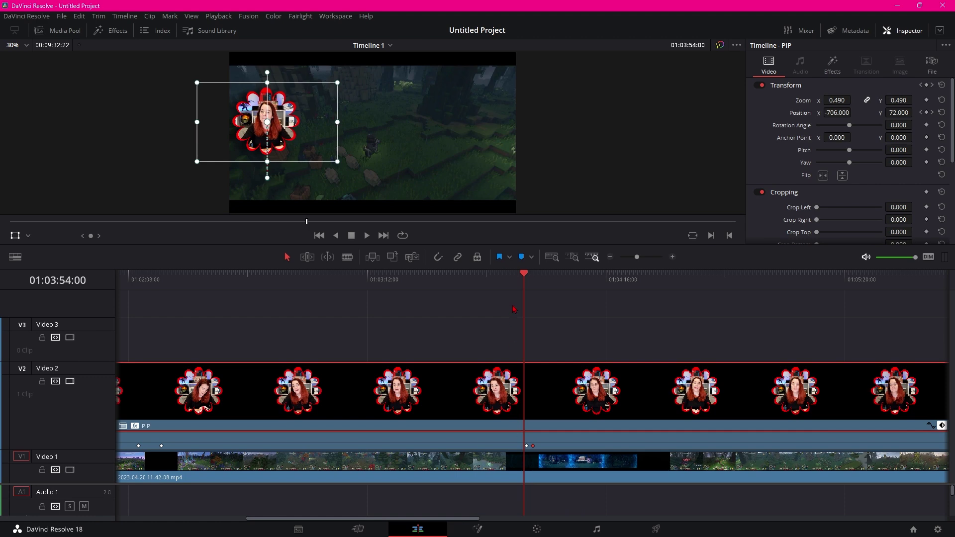
{"action": "left_click_drag", "start_coordinate": [527, 276], "coordinate": [134, 314]}
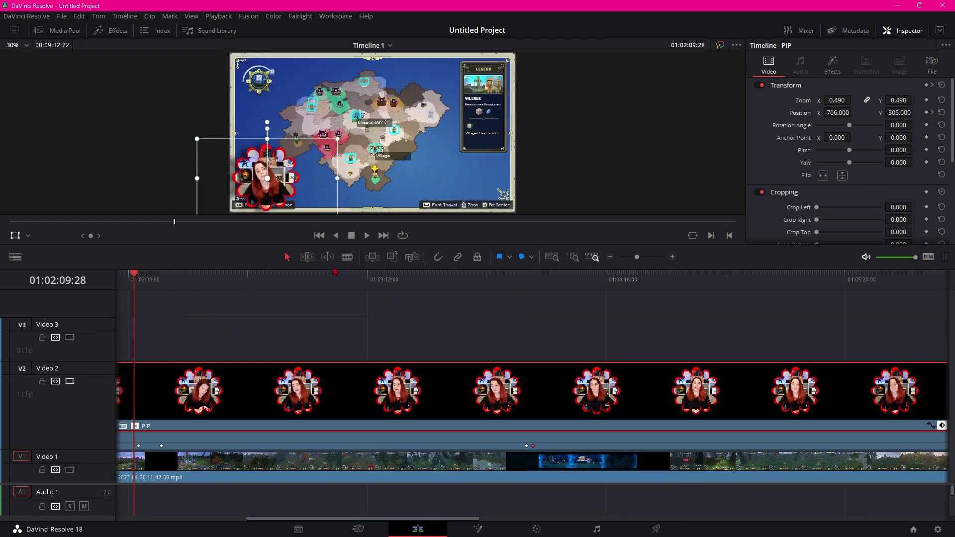
{"action": "left_click", "coordinate": [368, 239]}
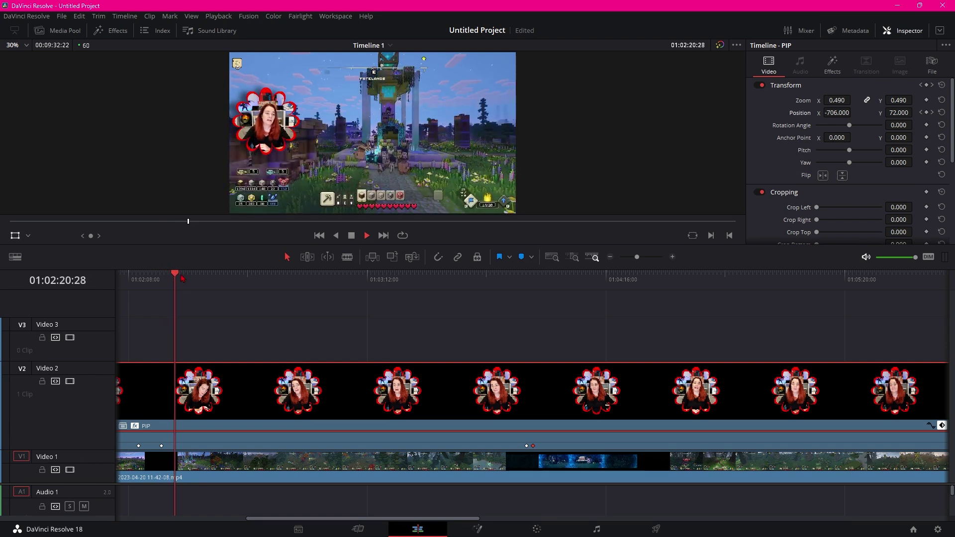
{"action": "left_click", "coordinate": [188, 274]}
{"action": "left_click_drag", "start_coordinate": [189, 275], "coordinate": [523, 323]}
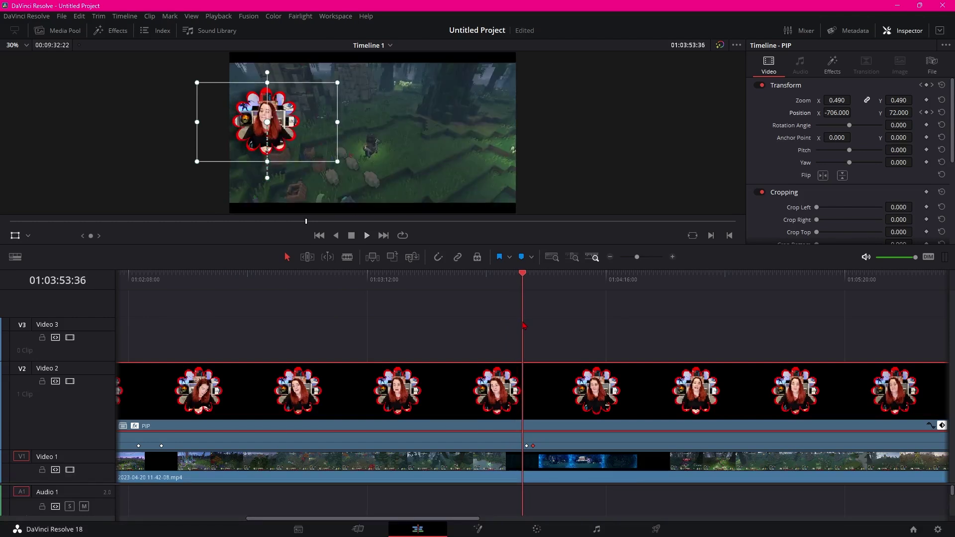
{"action": "left_click", "coordinate": [366, 235]}
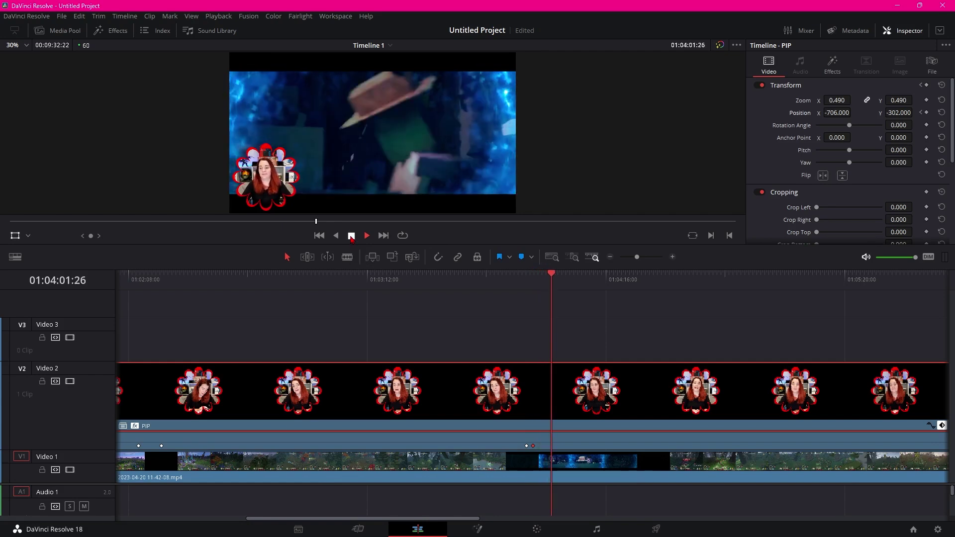
{"action": "left_click", "coordinate": [351, 237]}
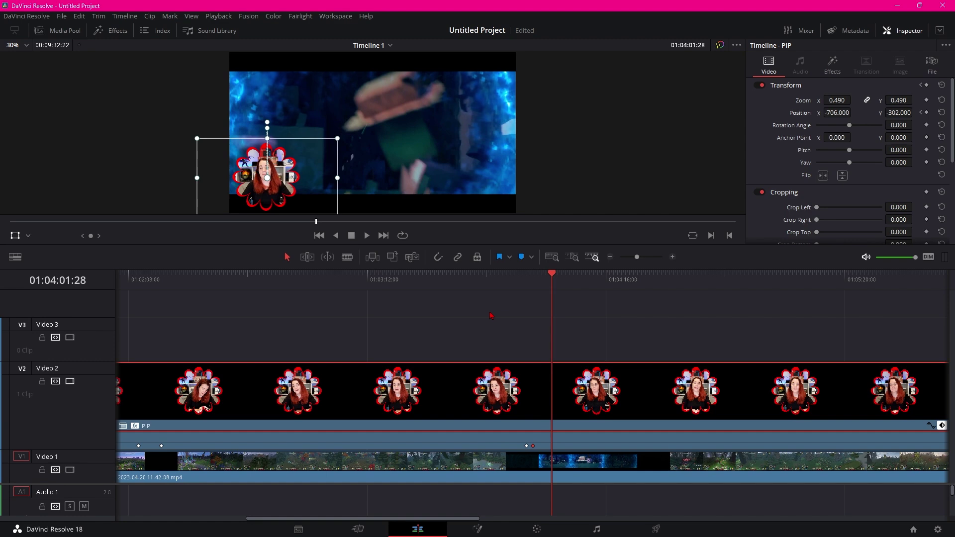